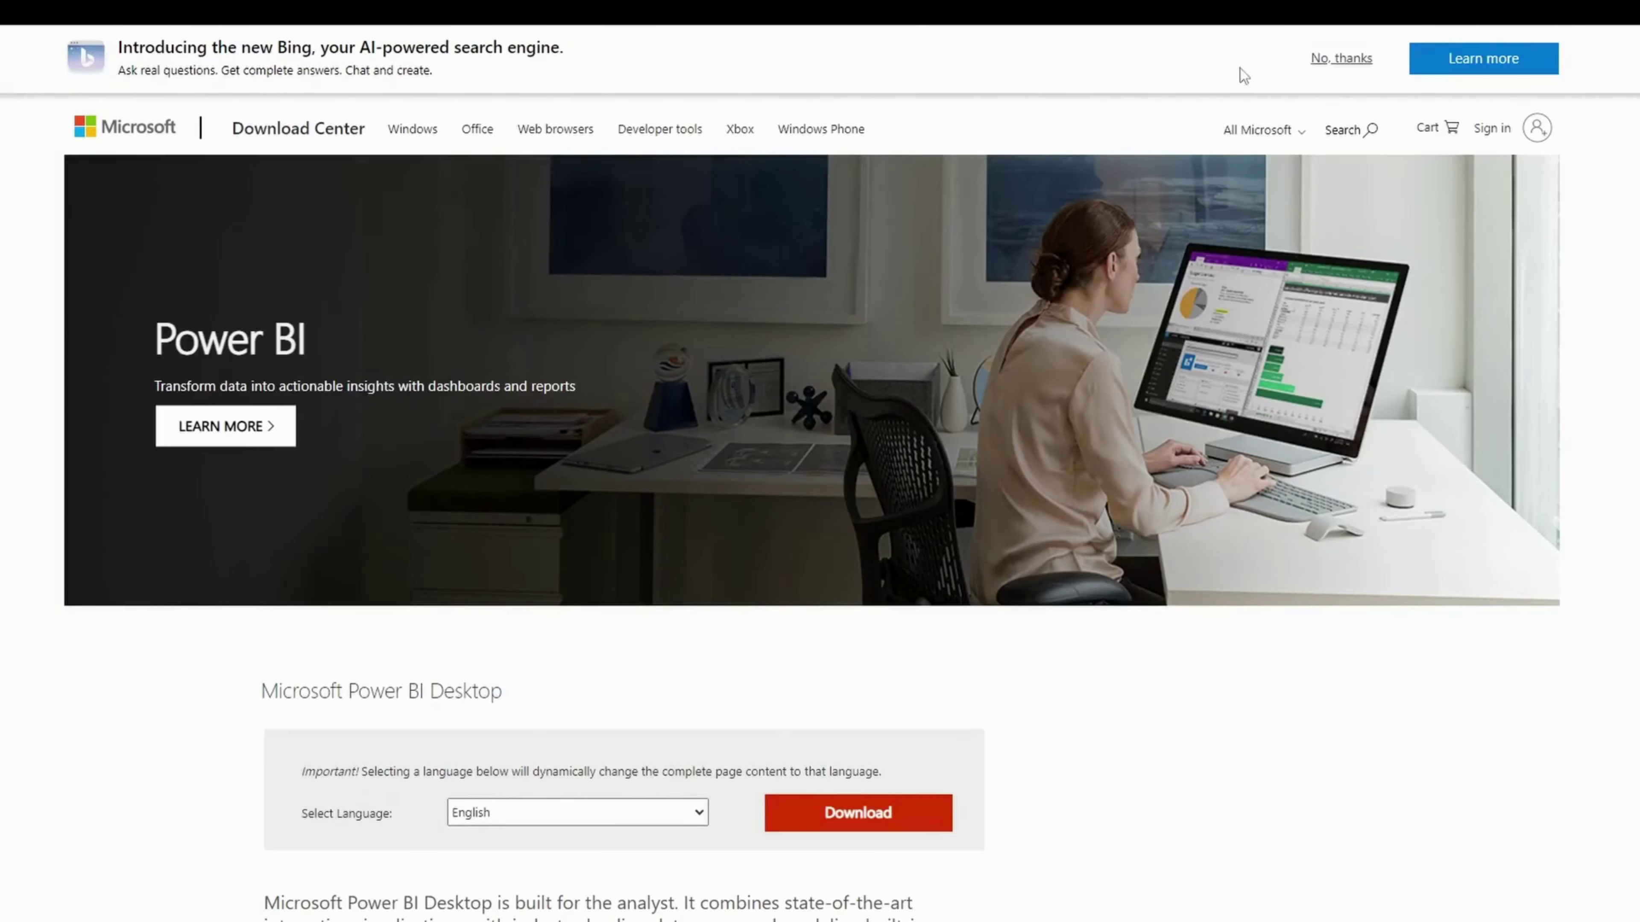
Bring up the Power BI Desktop installer list with PBIDesktopSetup_x64.exe and PBIDesktopSetup.exe
{"action": "scroll", "coordinate": [749, 478], "scroll_direction": "down", "scroll_amount": 5}
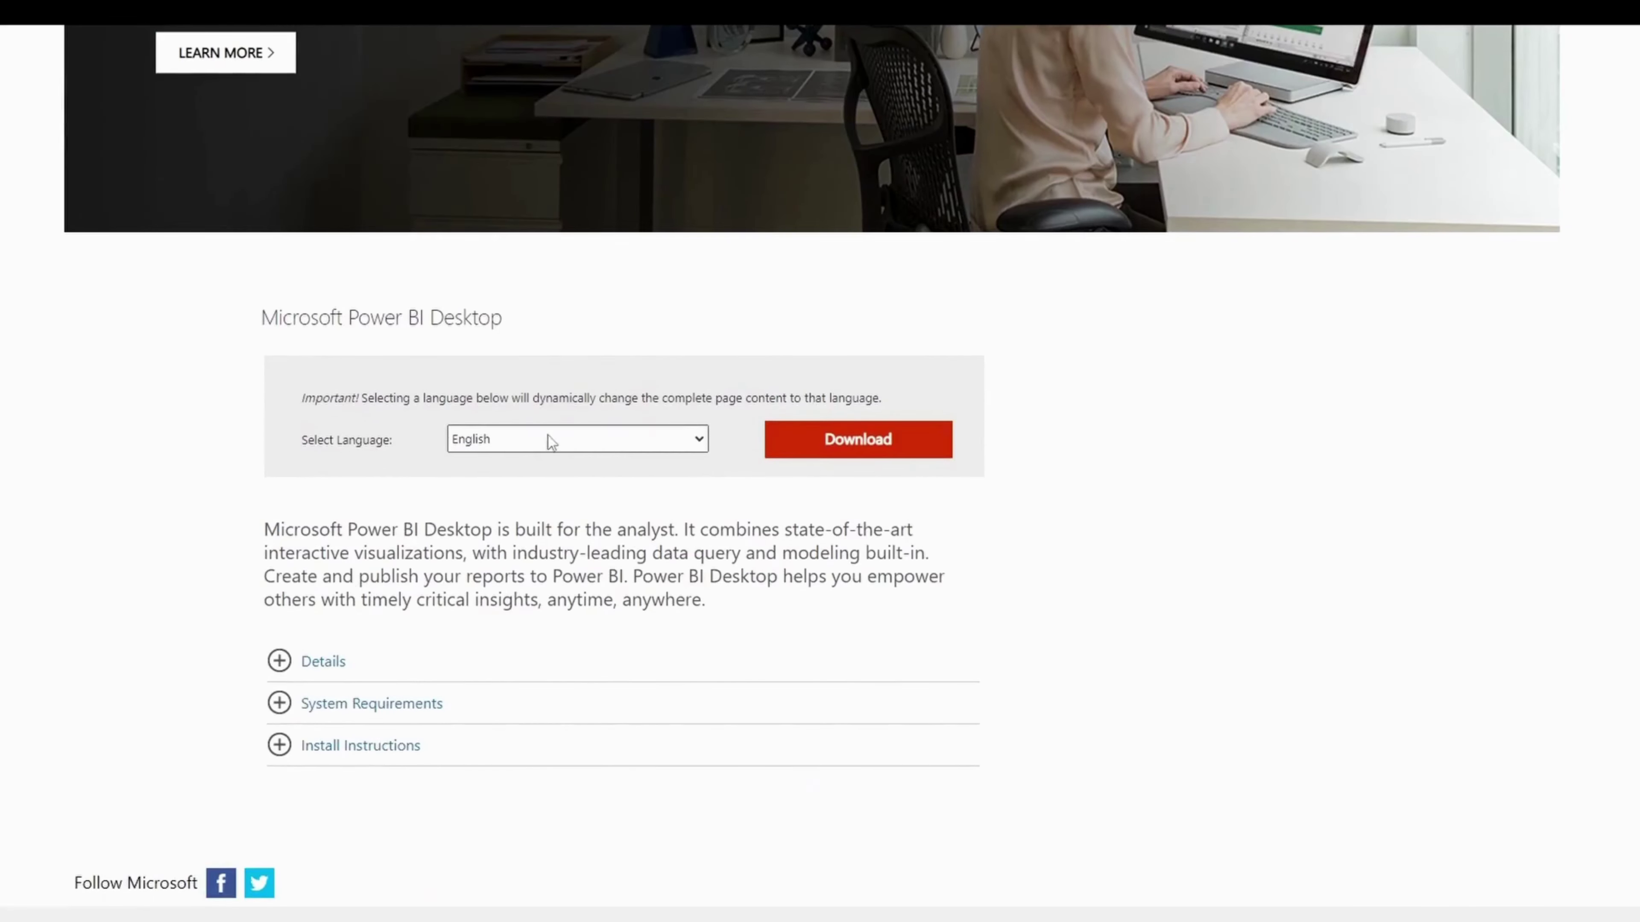
{"action": "left_click", "coordinate": [893, 451]}
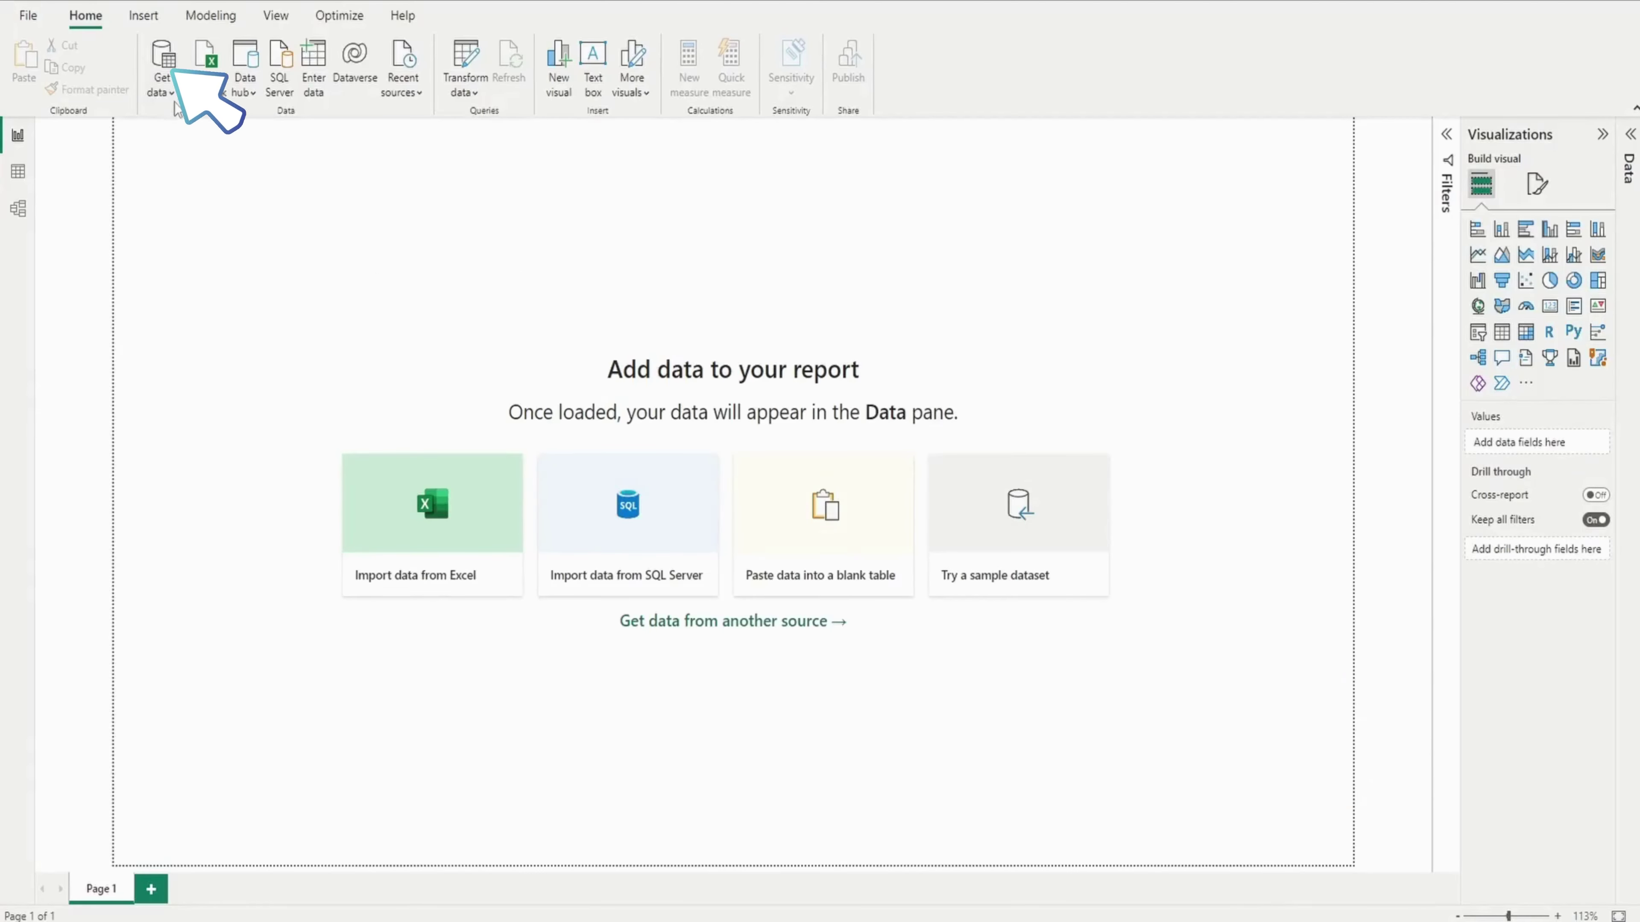
Import atp_matches_2015.csv from its web URL through the Web data source
{"action": "left_click", "coordinate": [162, 64]}
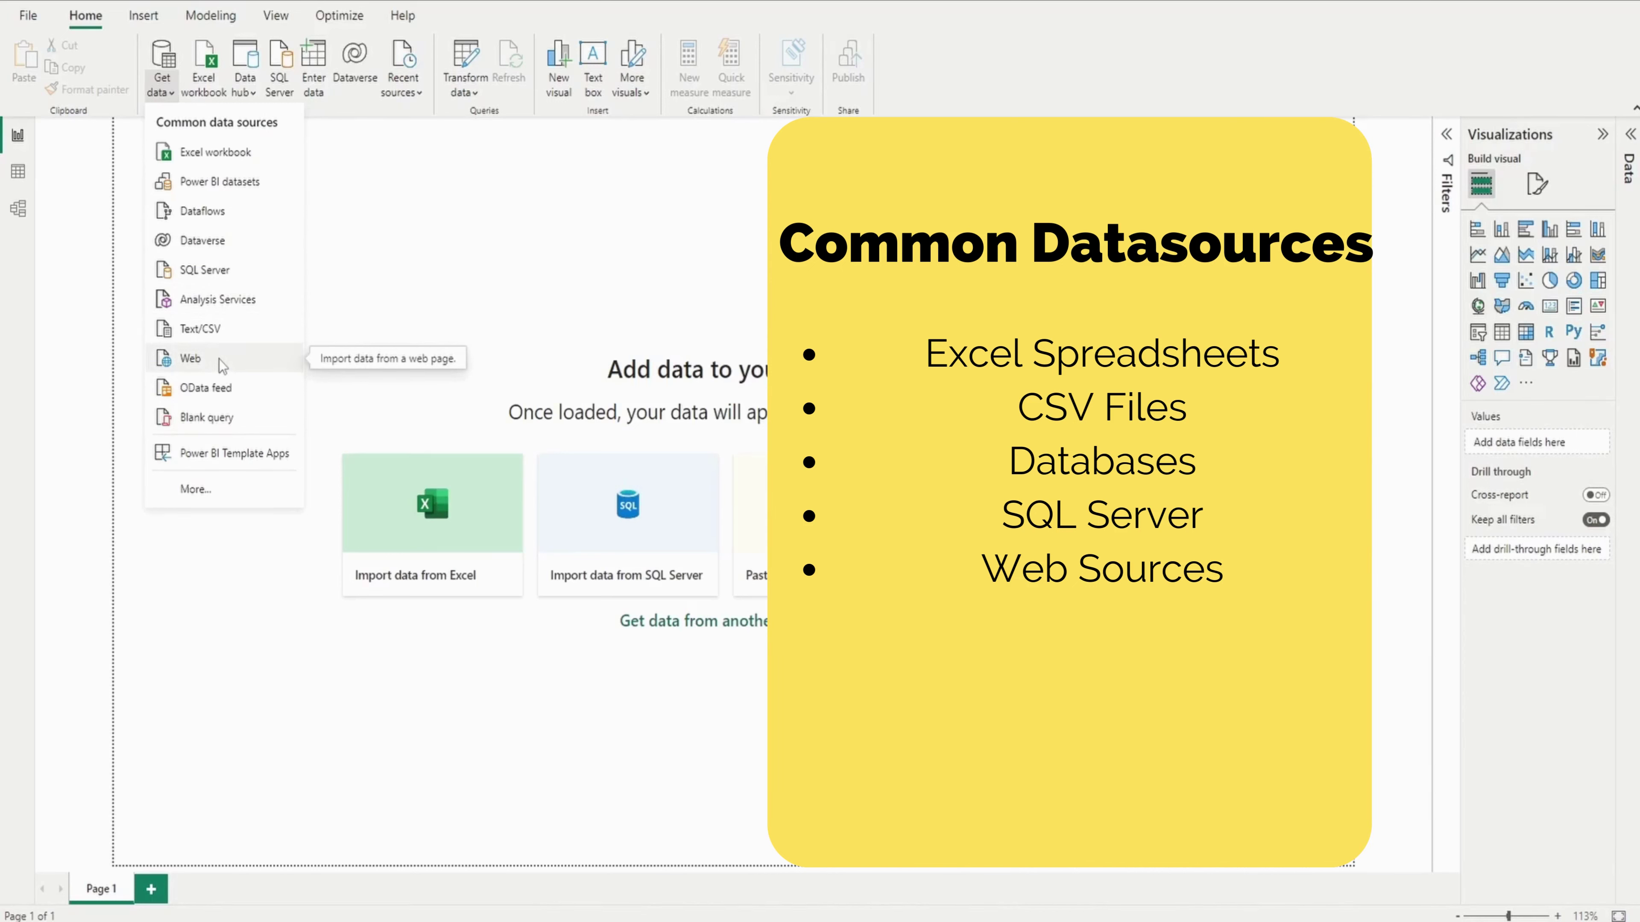
{"action": "left_click", "coordinate": [219, 358]}
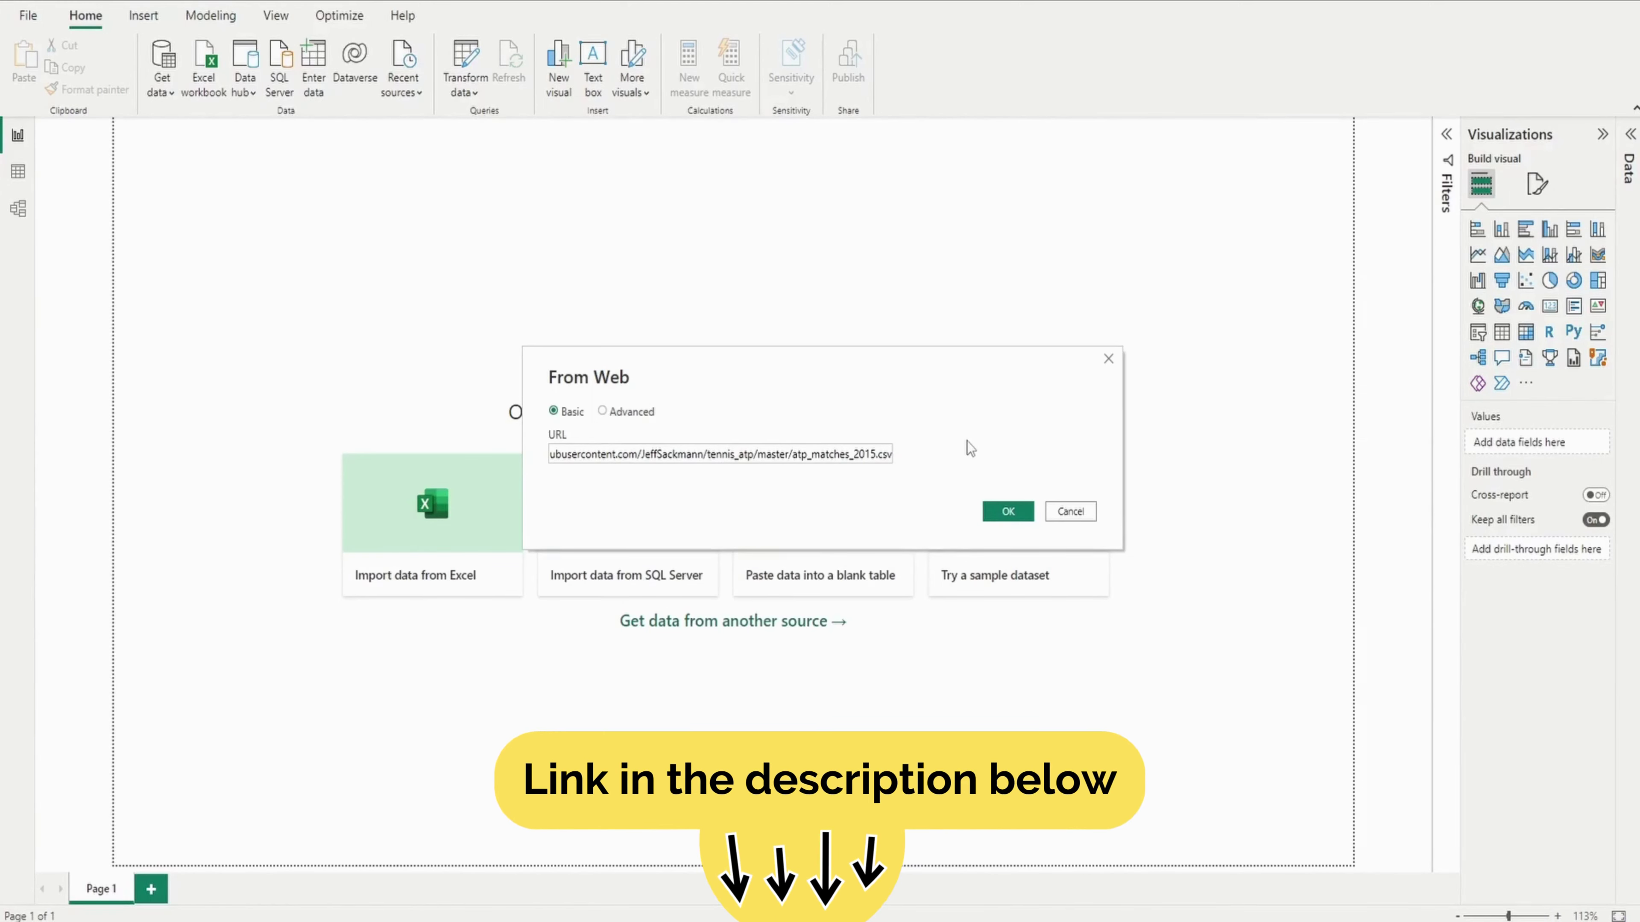
{"action": "left_click", "coordinate": [1005, 508]}
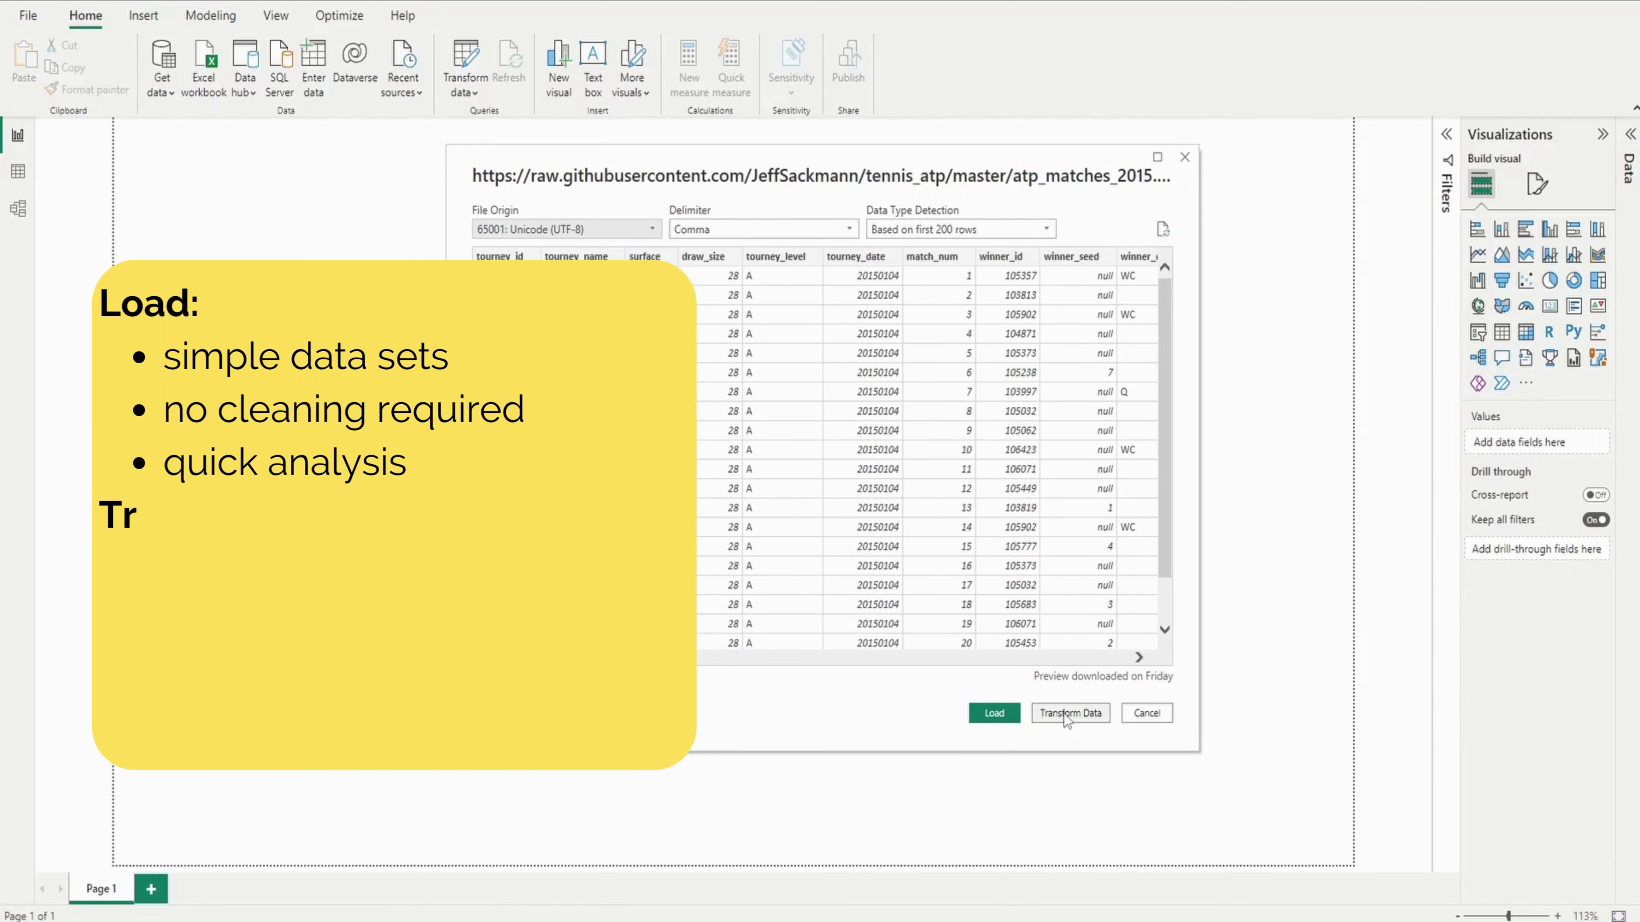
Choose Transform Data to load the atp_matches_2015 query into the Power Query Editor
{"action": "left_click", "coordinate": [1063, 714]}
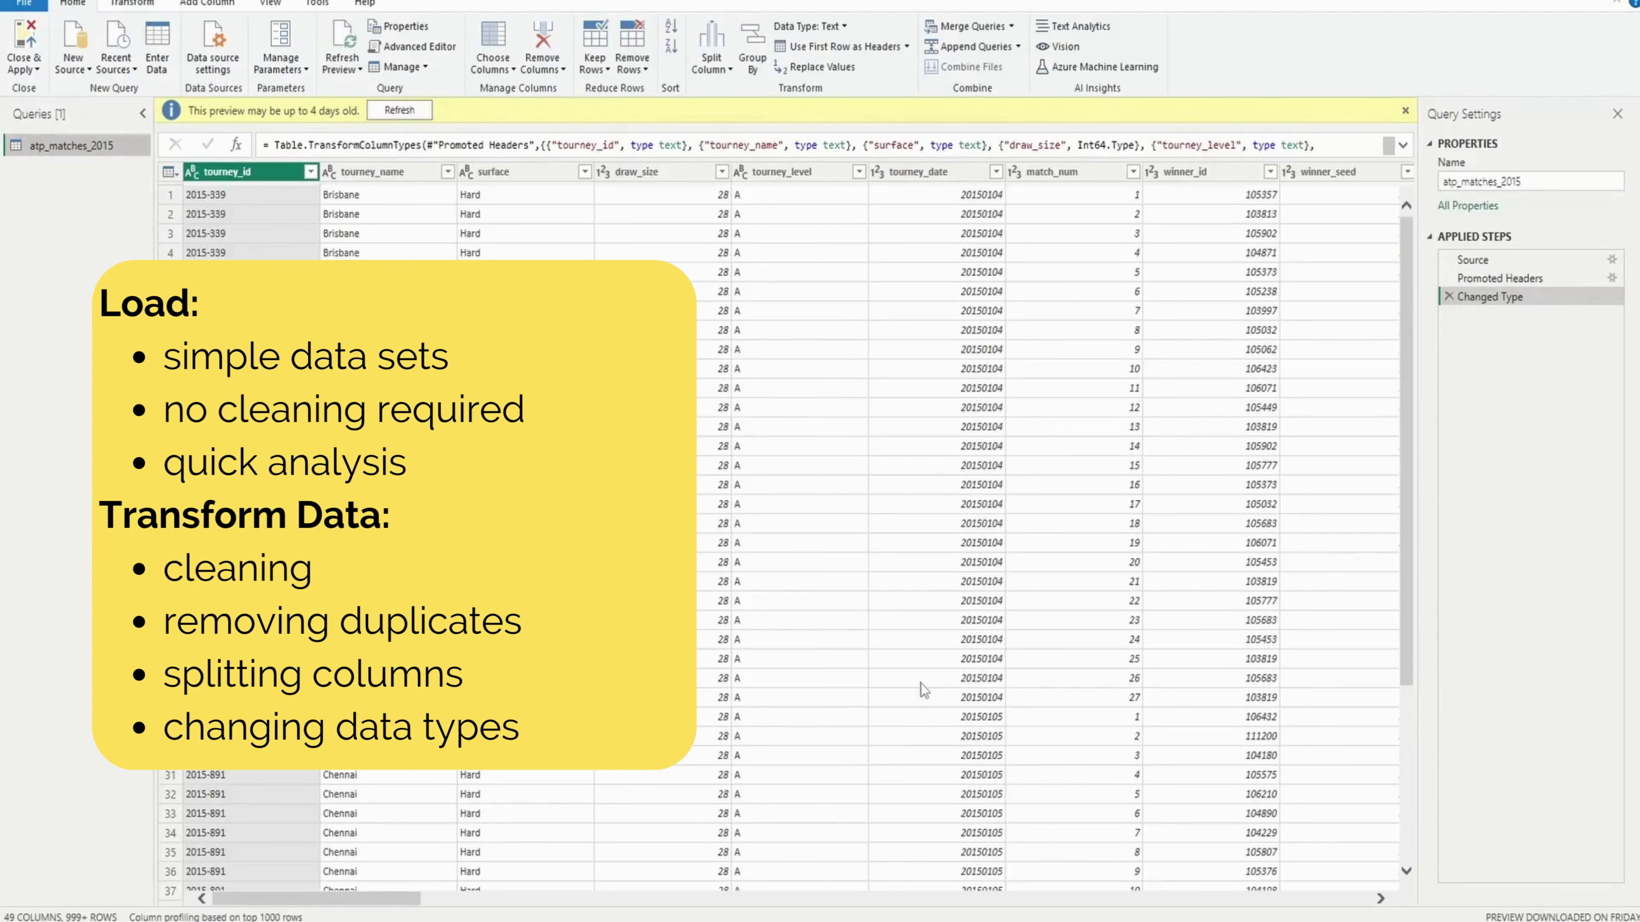
Refresh the outdated preview and inspect the Source step's web-contents formula
{"action": "left_click", "coordinate": [400, 113]}
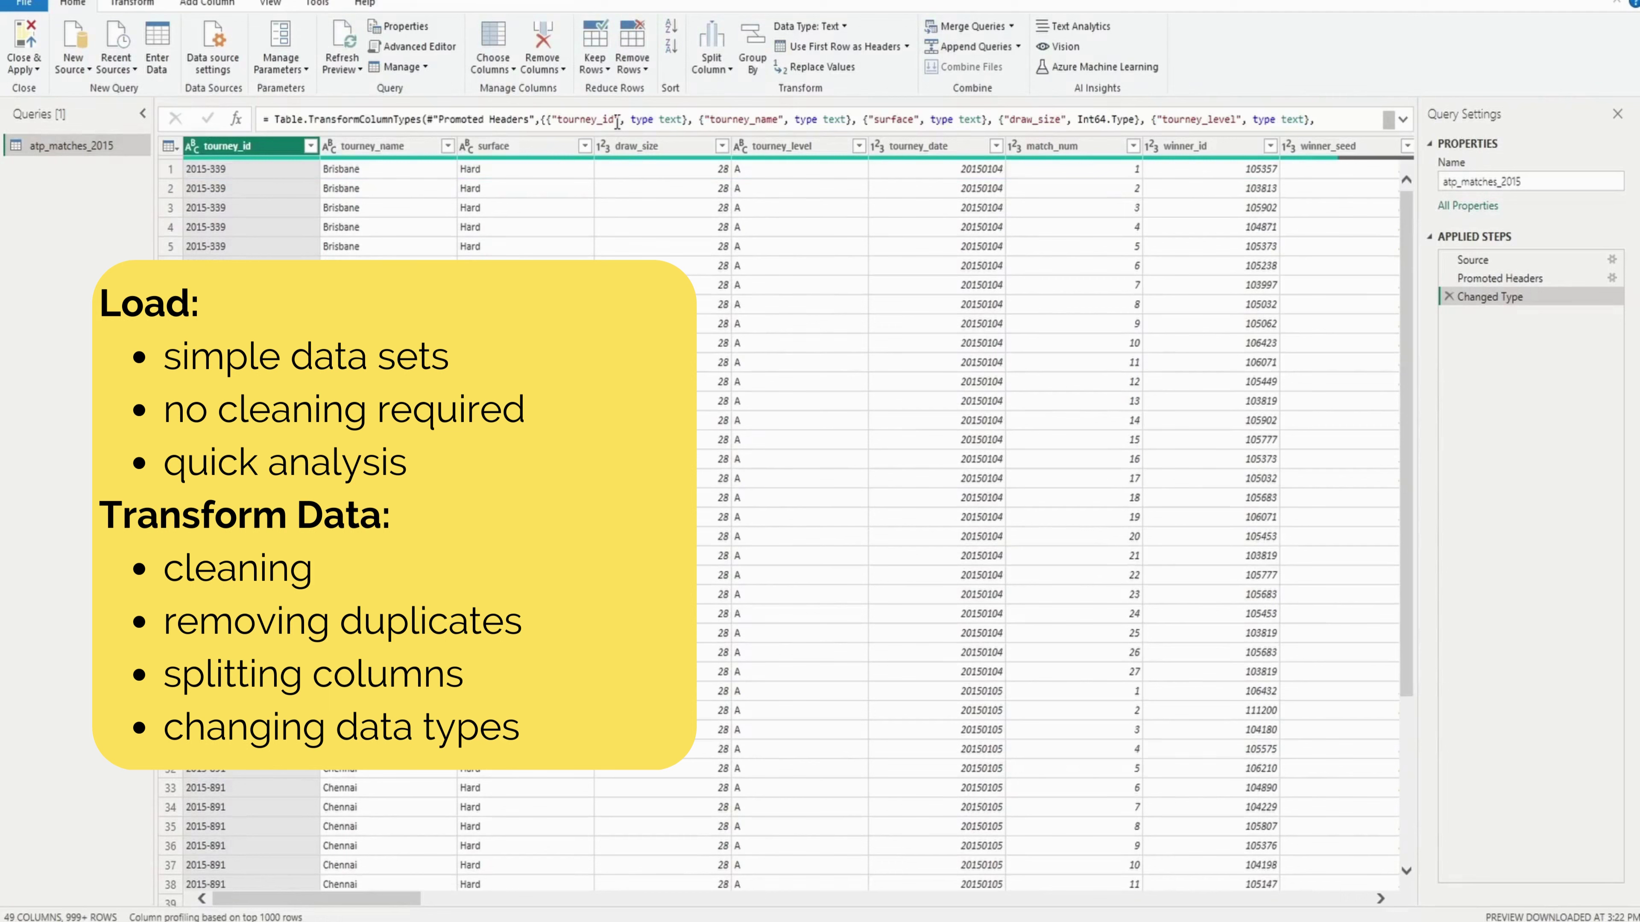
{"action": "scroll", "coordinate": [396, 355], "scroll_direction": "right", "scroll_amount": 5}
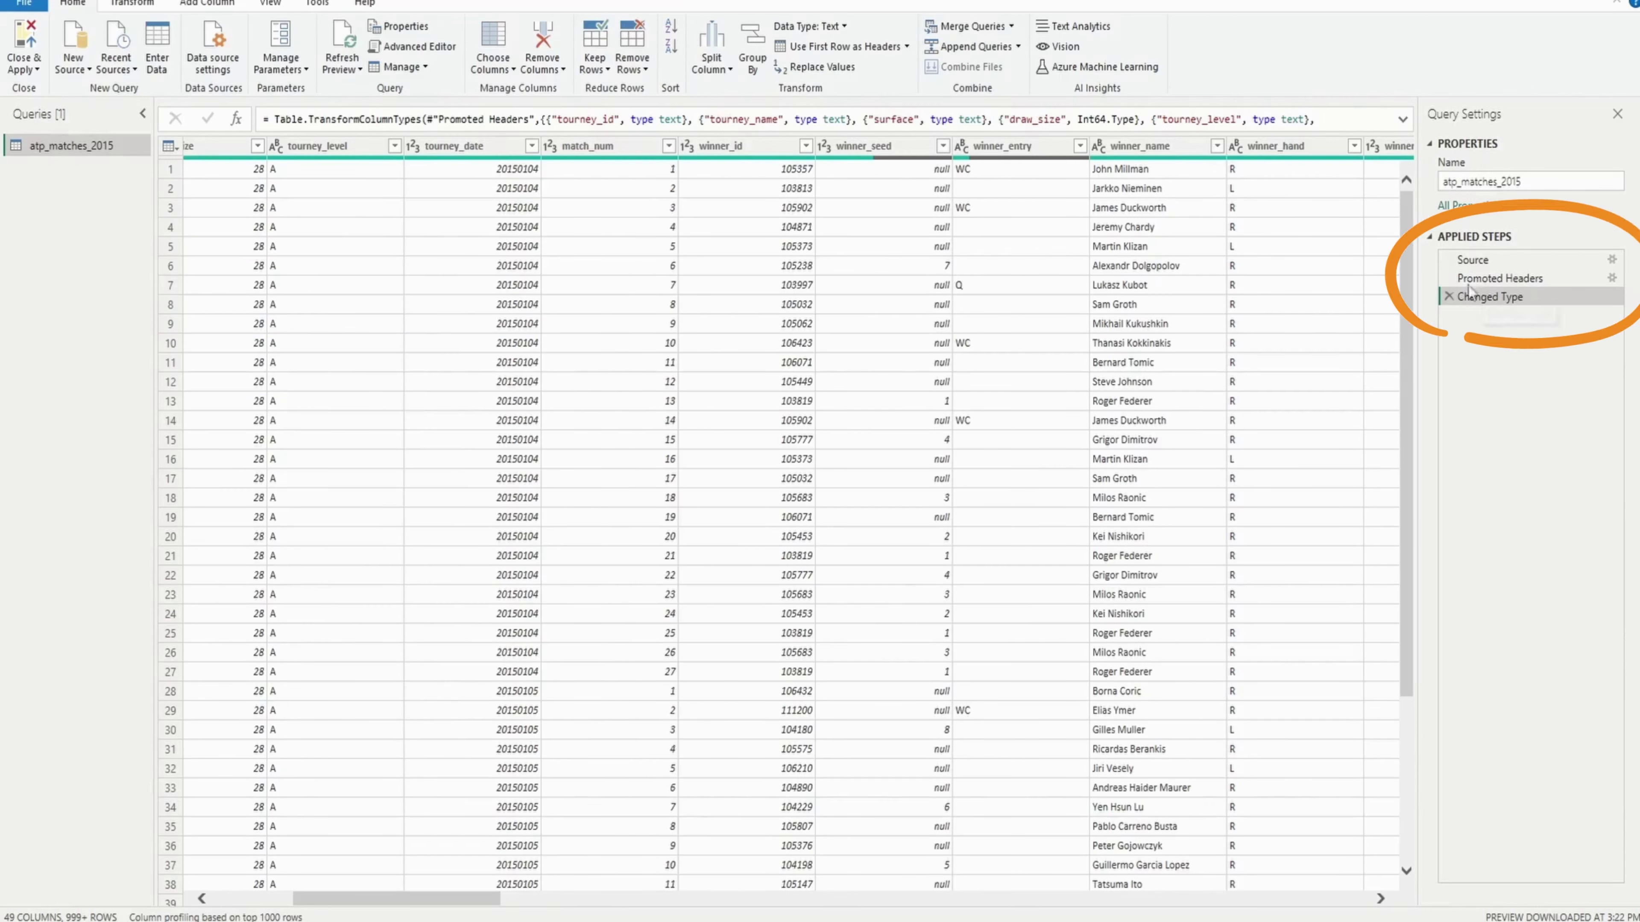
{"action": "left_click", "coordinate": [1491, 265]}
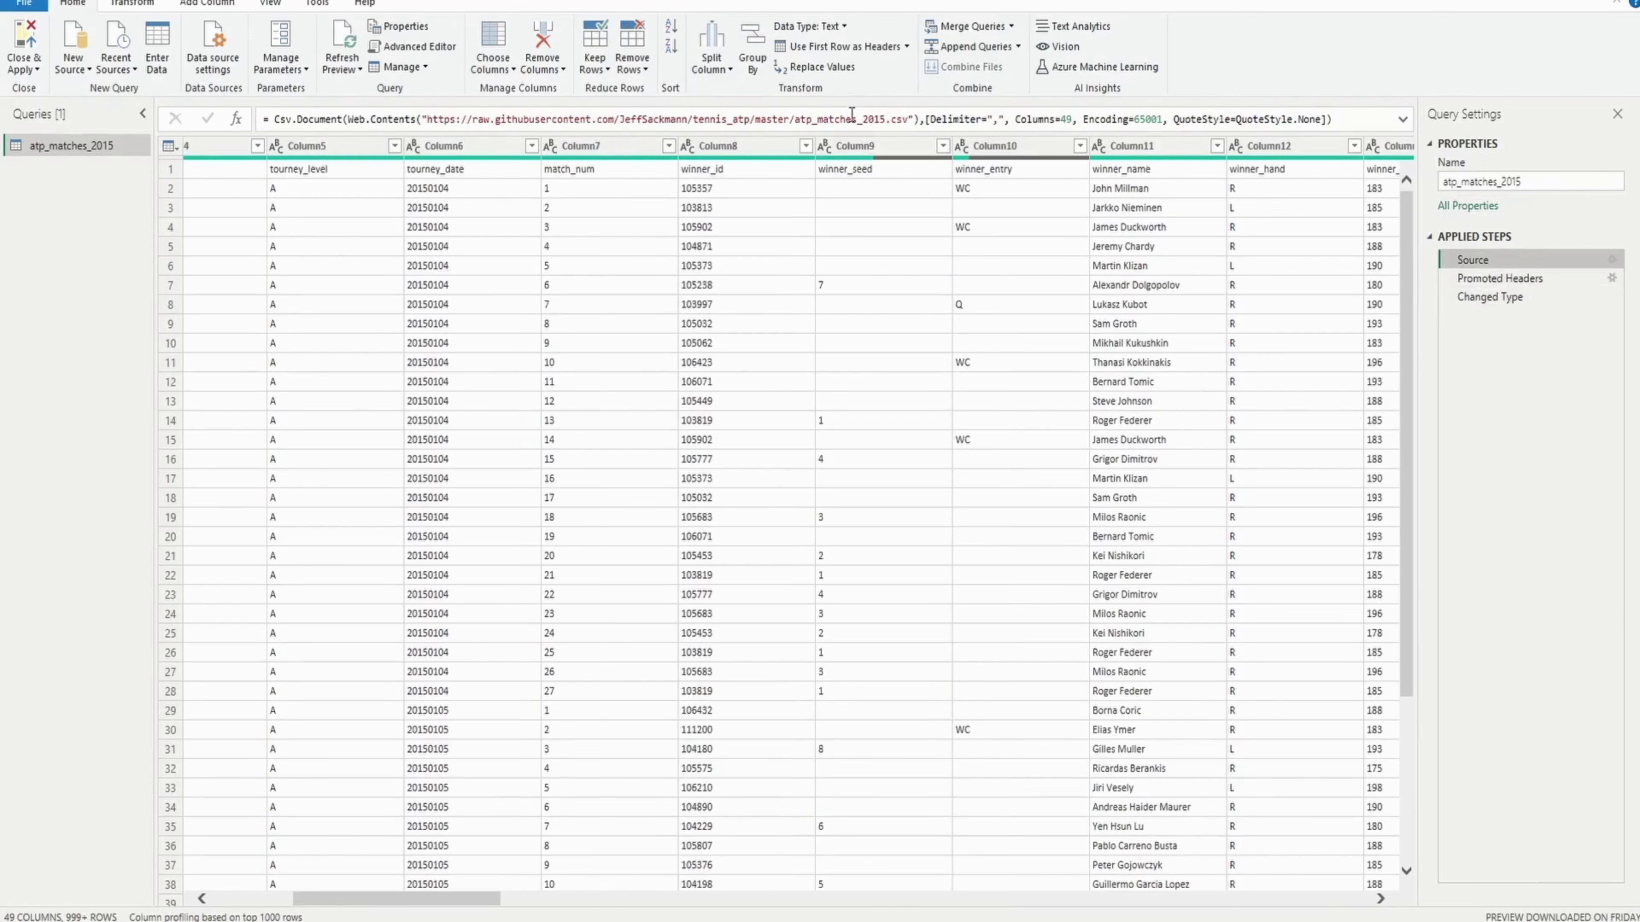
{"action": "left_click_drag", "start_coordinate": [347, 118], "coordinate": [1018, 119]}
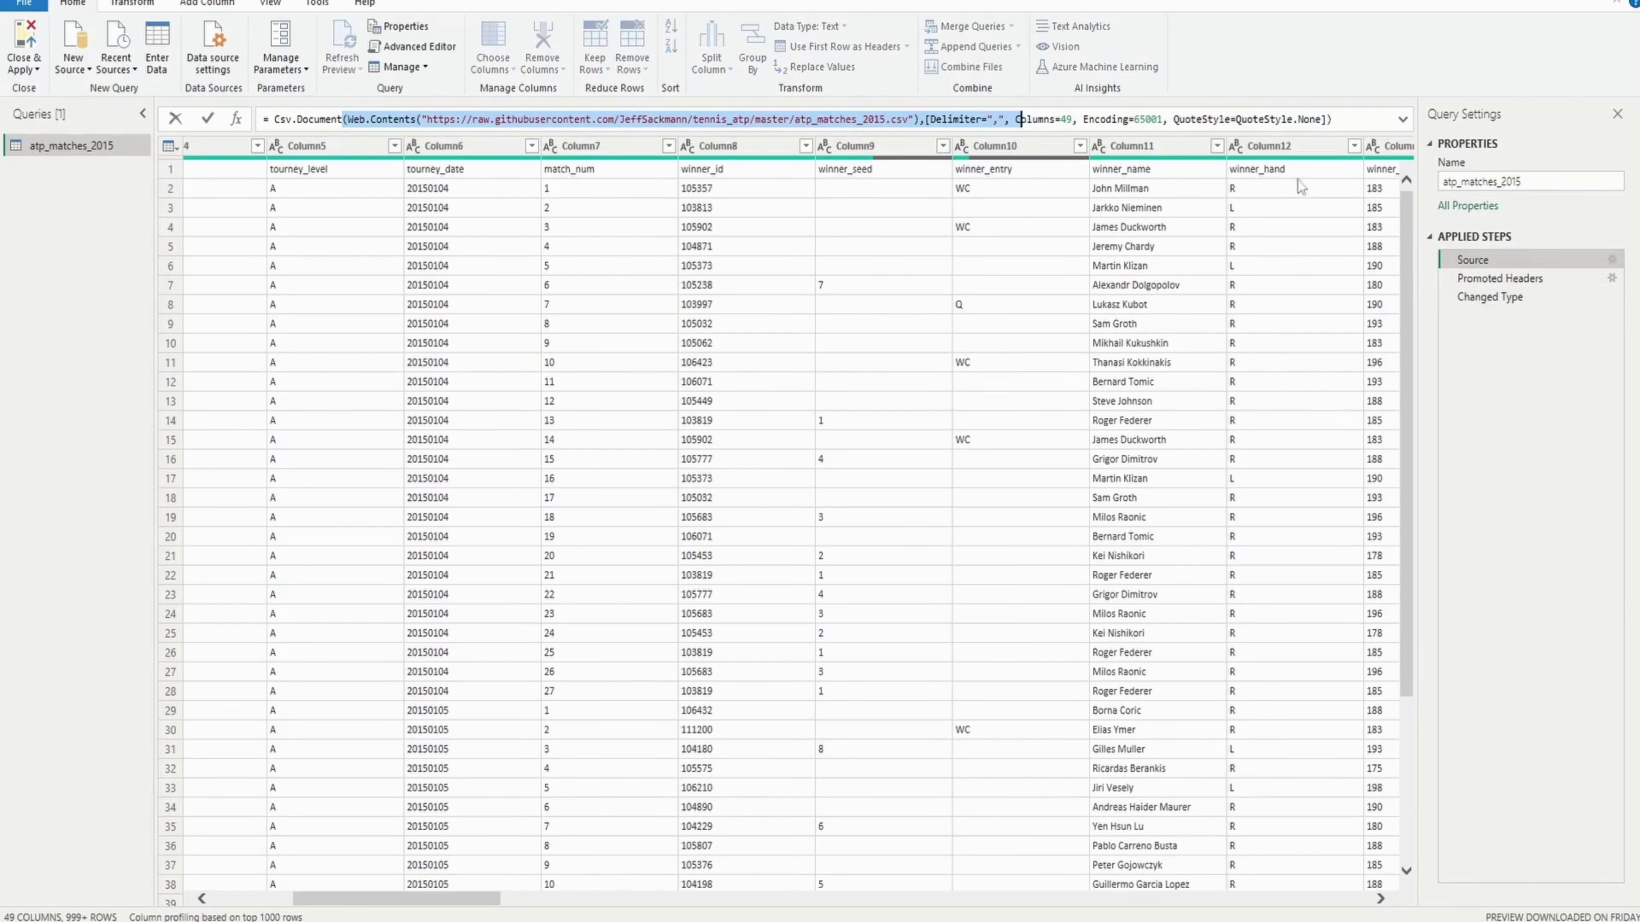
Review the Promoted Headers and Changed Type step formulas, revisiting Source along the way
{"action": "left_click", "coordinate": [1497, 278]}
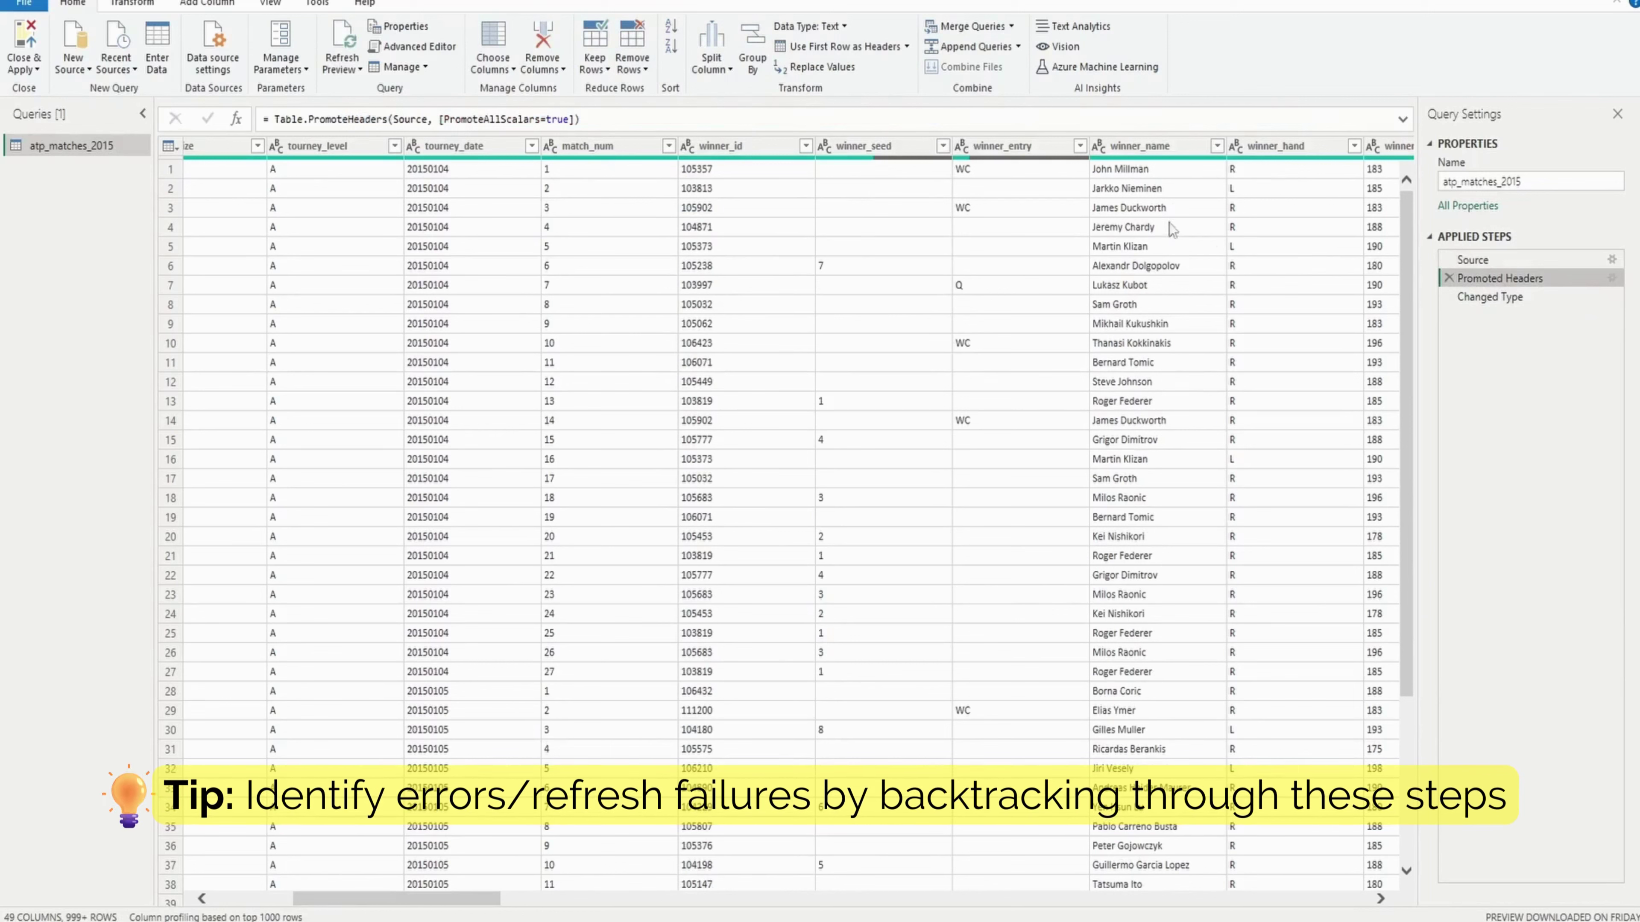
{"action": "triple_click", "coordinate": [682, 119]}
{"action": "left_click", "coordinate": [1504, 301]}
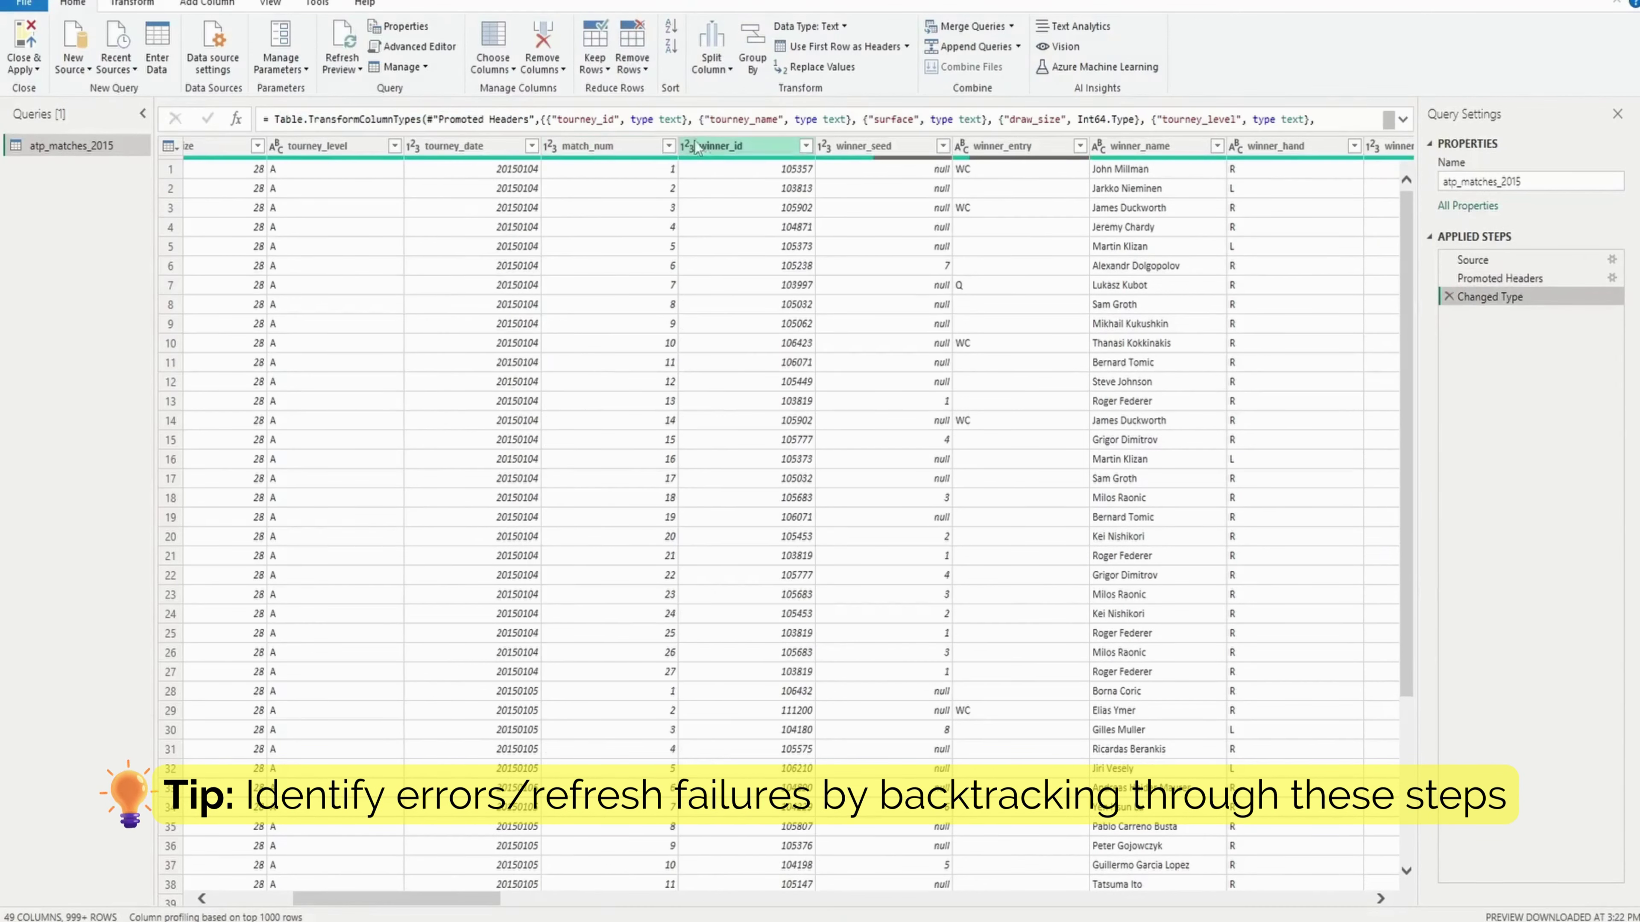
{"action": "triple_click", "coordinate": [816, 118]}
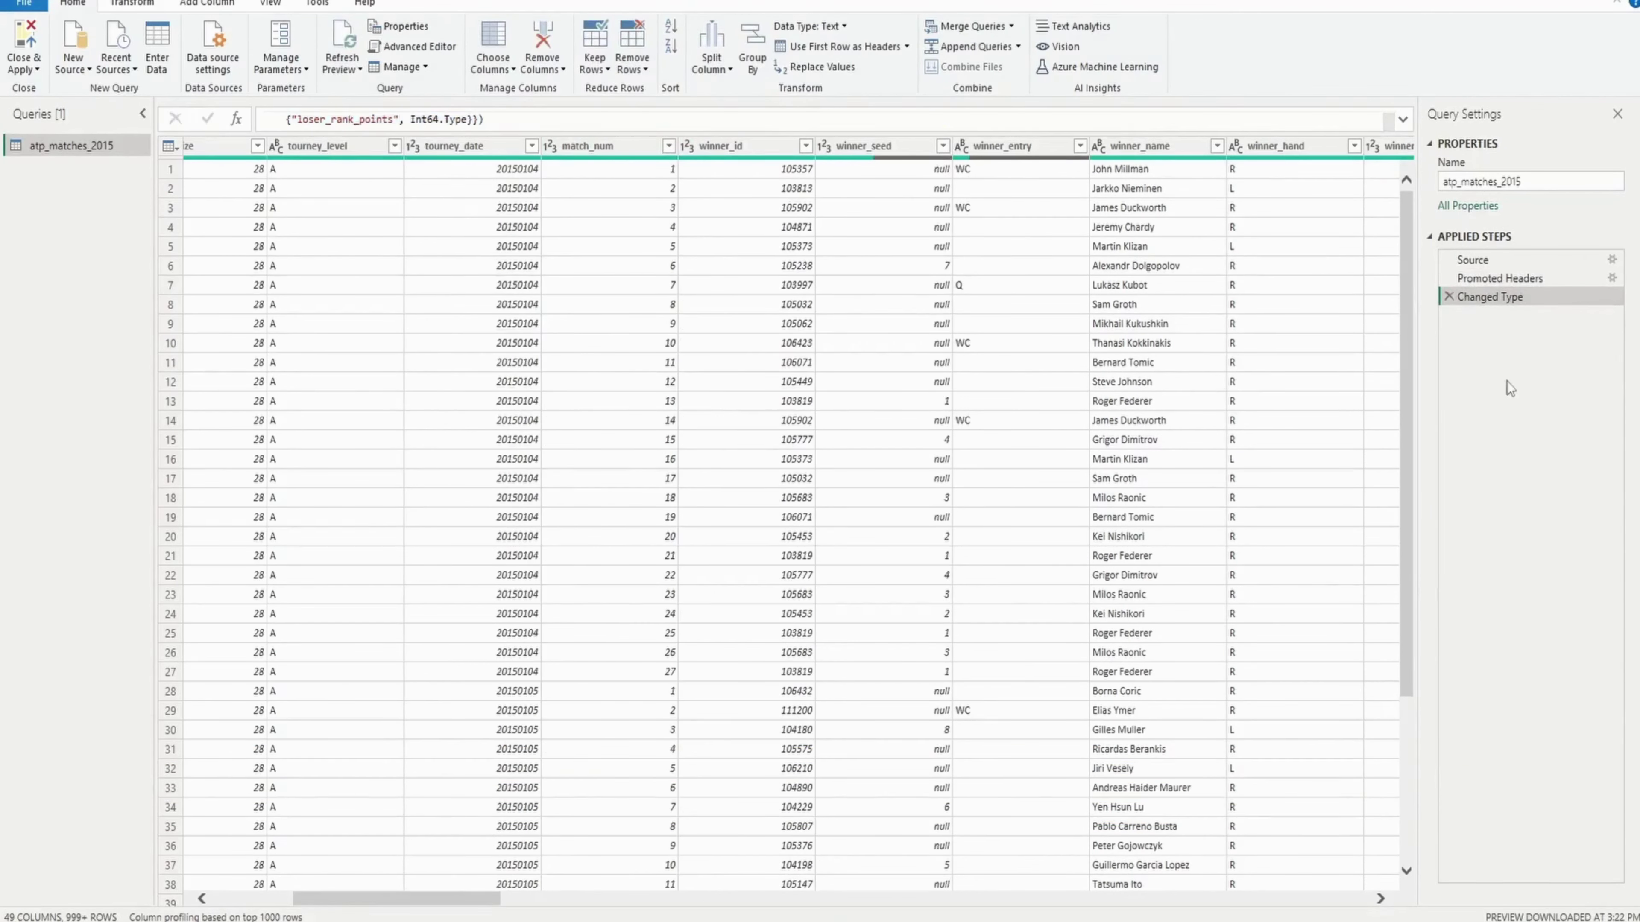
{"action": "left_click", "coordinate": [1504, 298]}
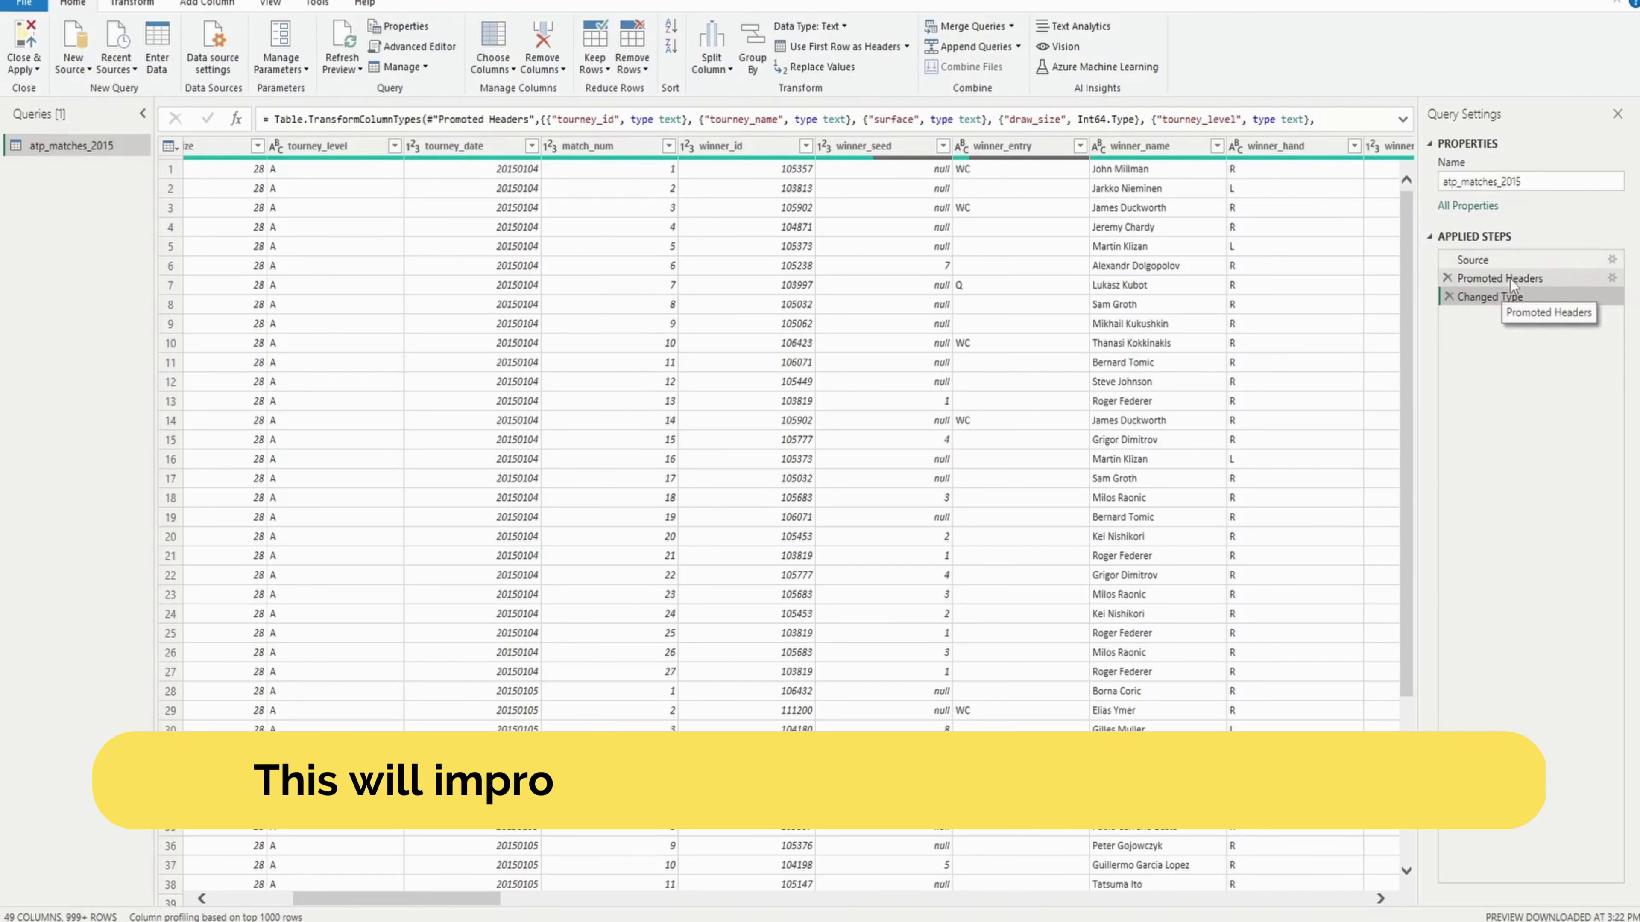
{"action": "left_click", "coordinate": [1518, 262]}
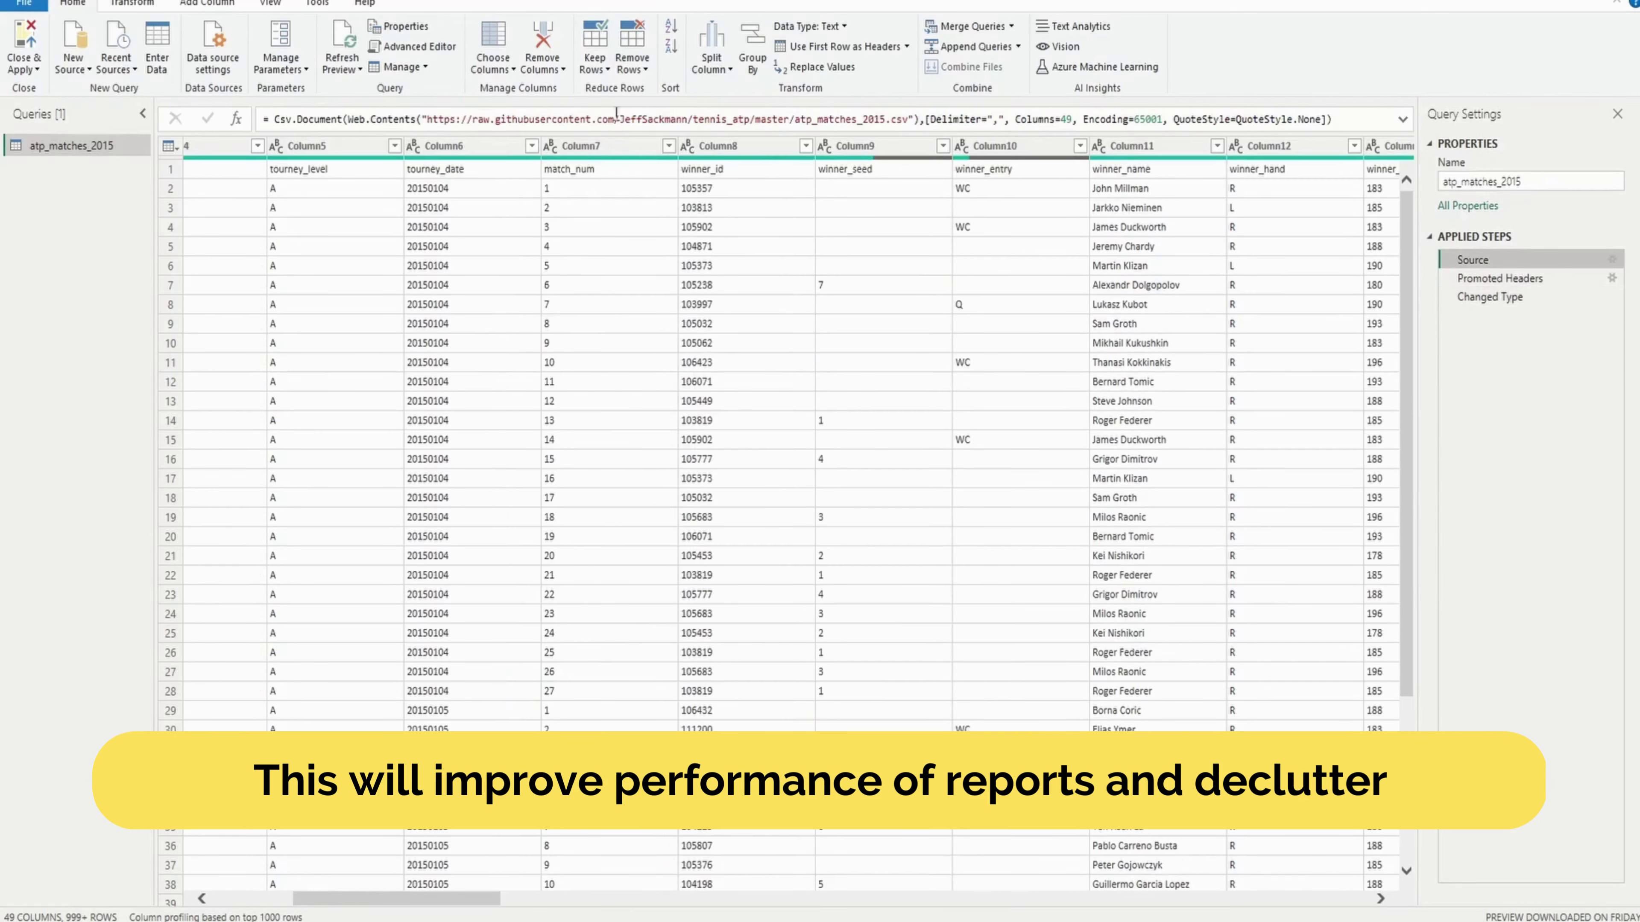
{"action": "left_click", "coordinate": [1499, 279]}
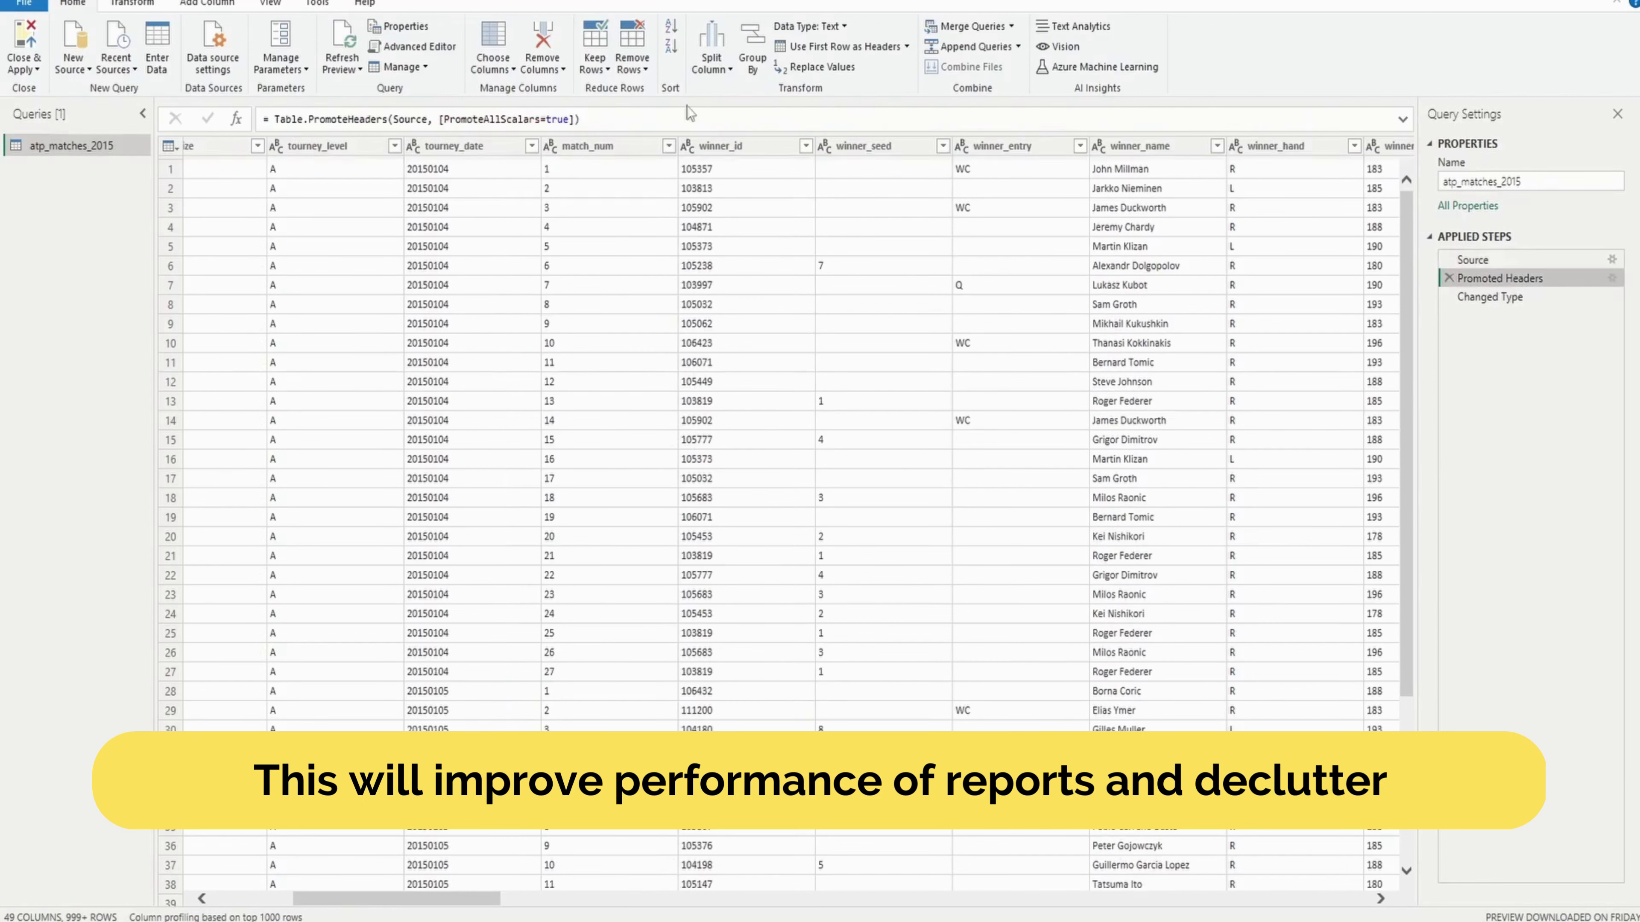
{"action": "left_click", "coordinate": [637, 122]}
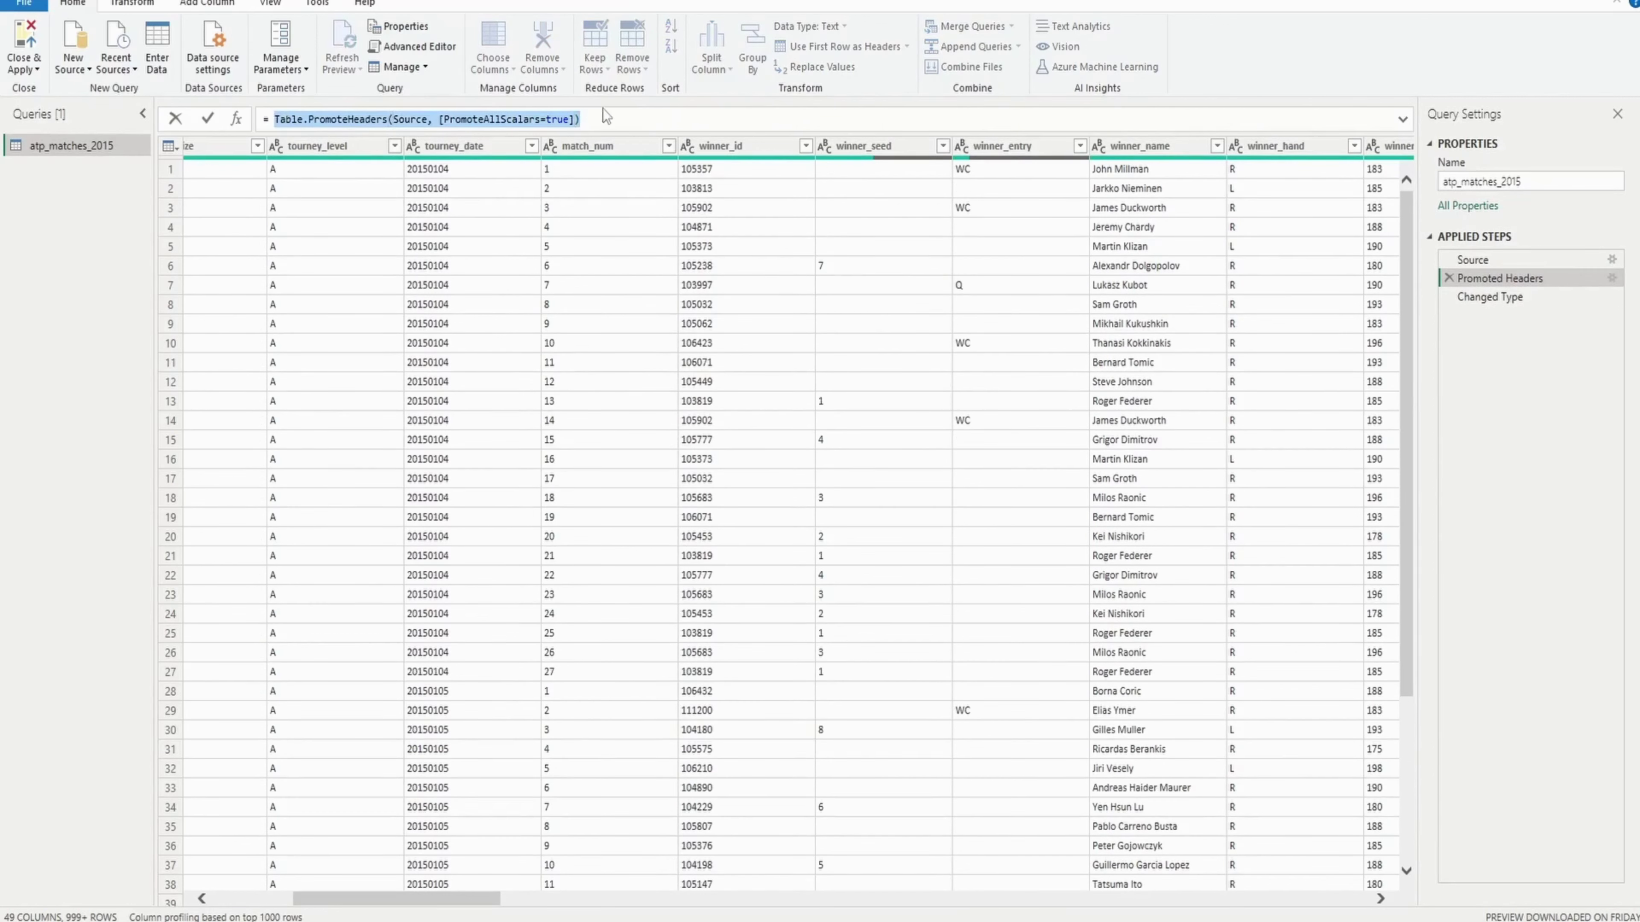
Go back to the Changed Type step and examine a type name in its formula
{"action": "left_click", "coordinate": [613, 119]}
{"action": "left_click", "coordinate": [1491, 297]}
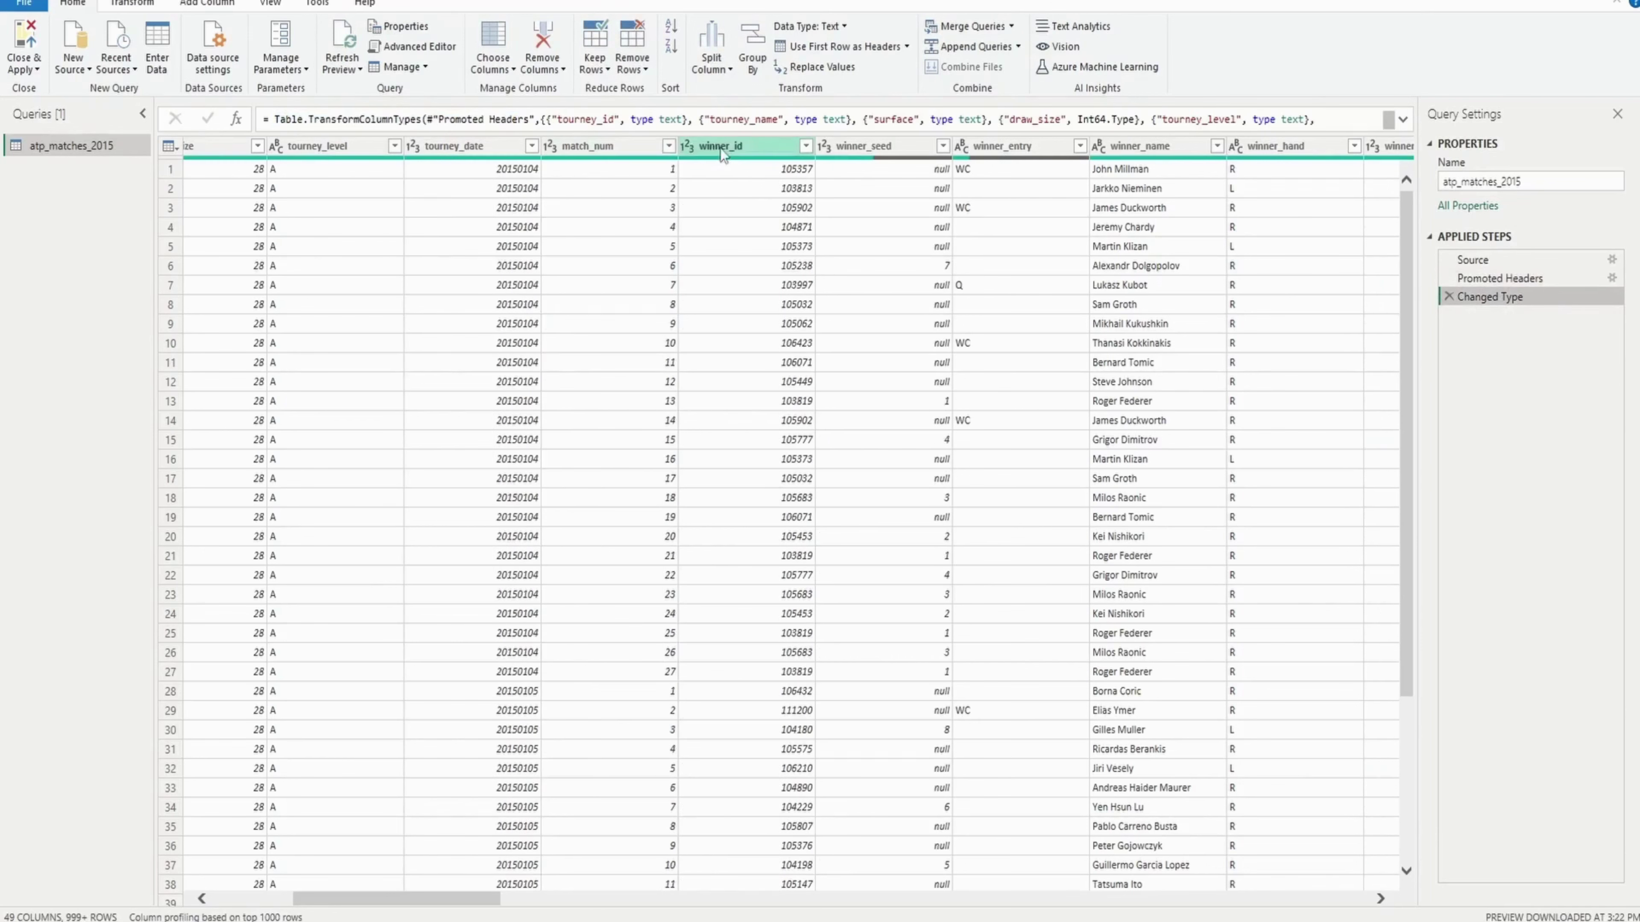
{"action": "double_click", "coordinate": [668, 119]}
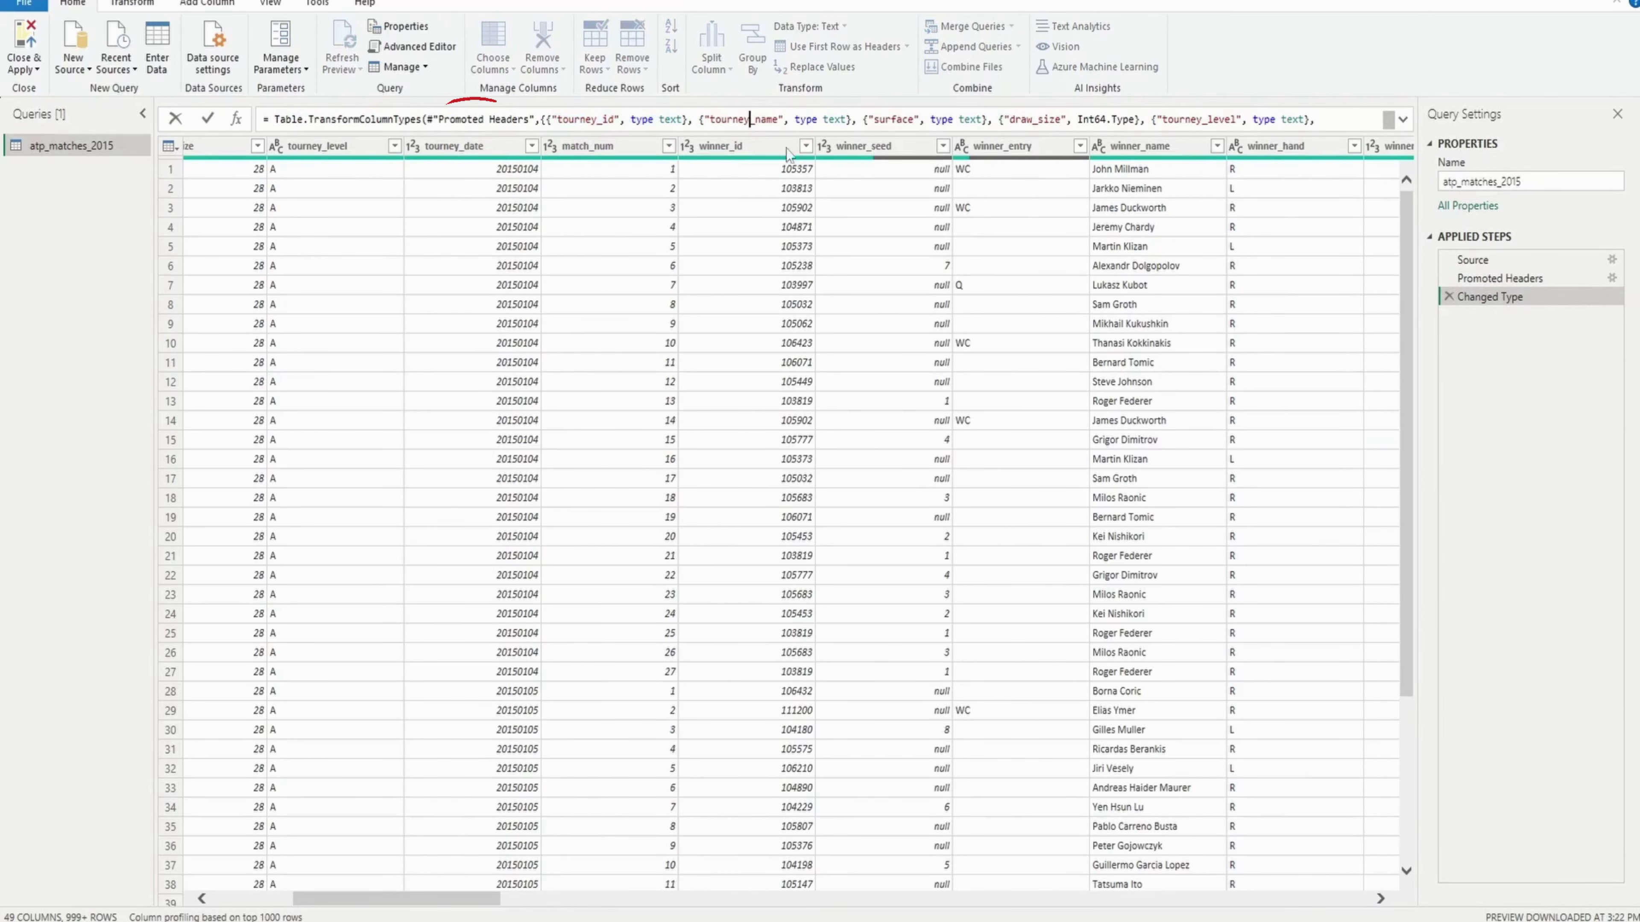
{"action": "left_click_drag", "start_coordinate": [445, 901], "coordinate": [362, 901]}
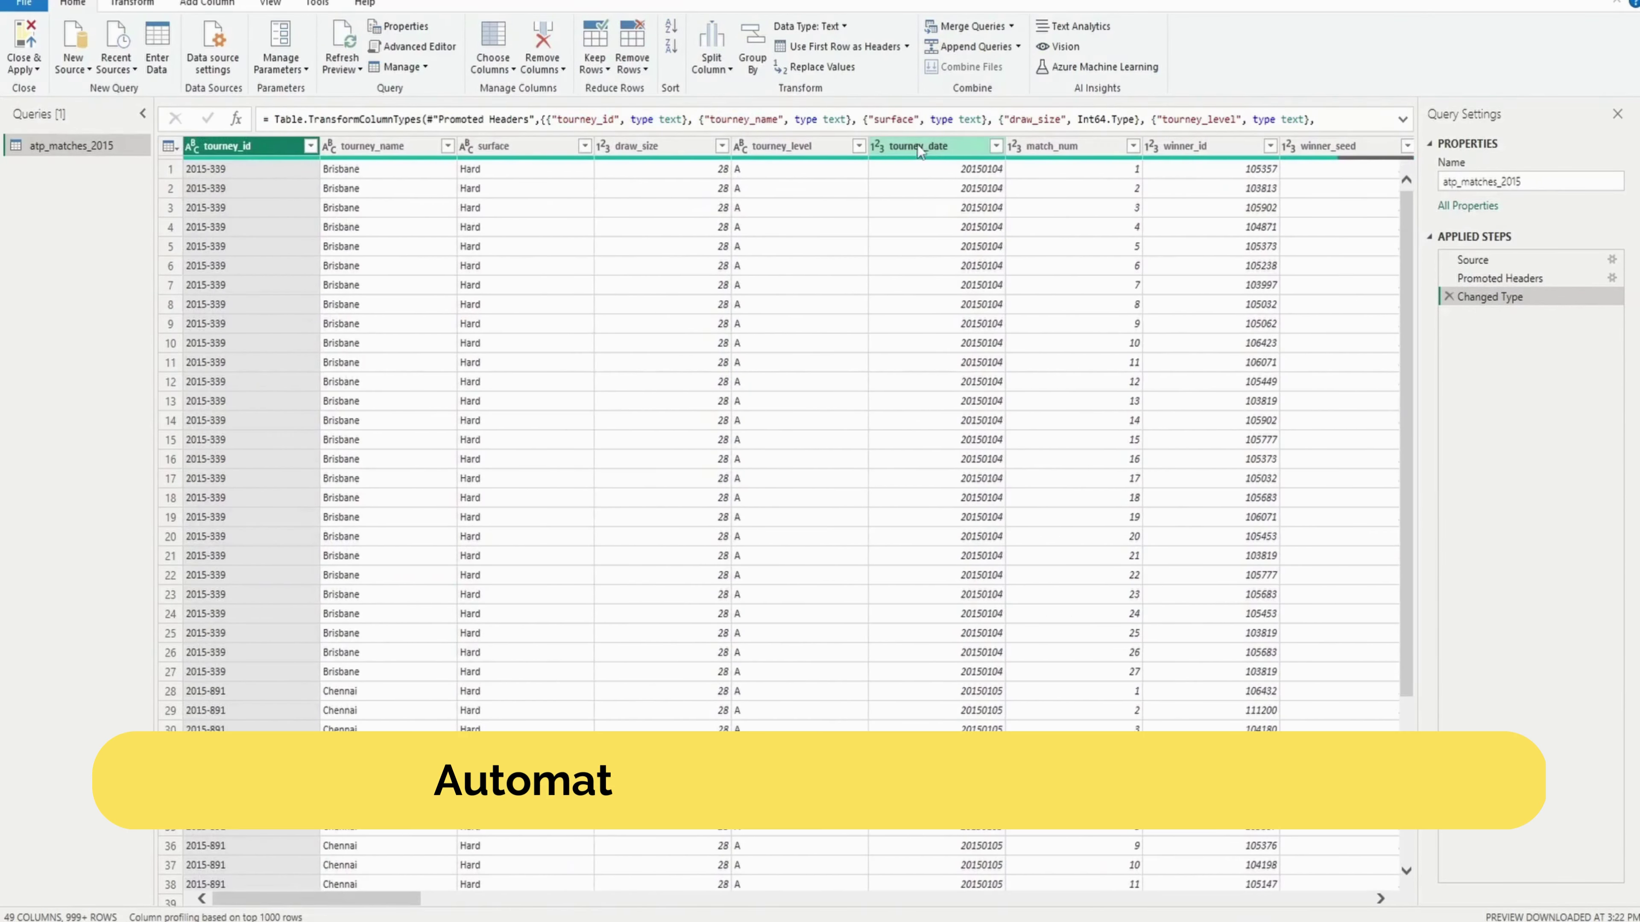
Change the tourney_date column's type to Date
{"action": "left_click", "coordinate": [919, 148]}
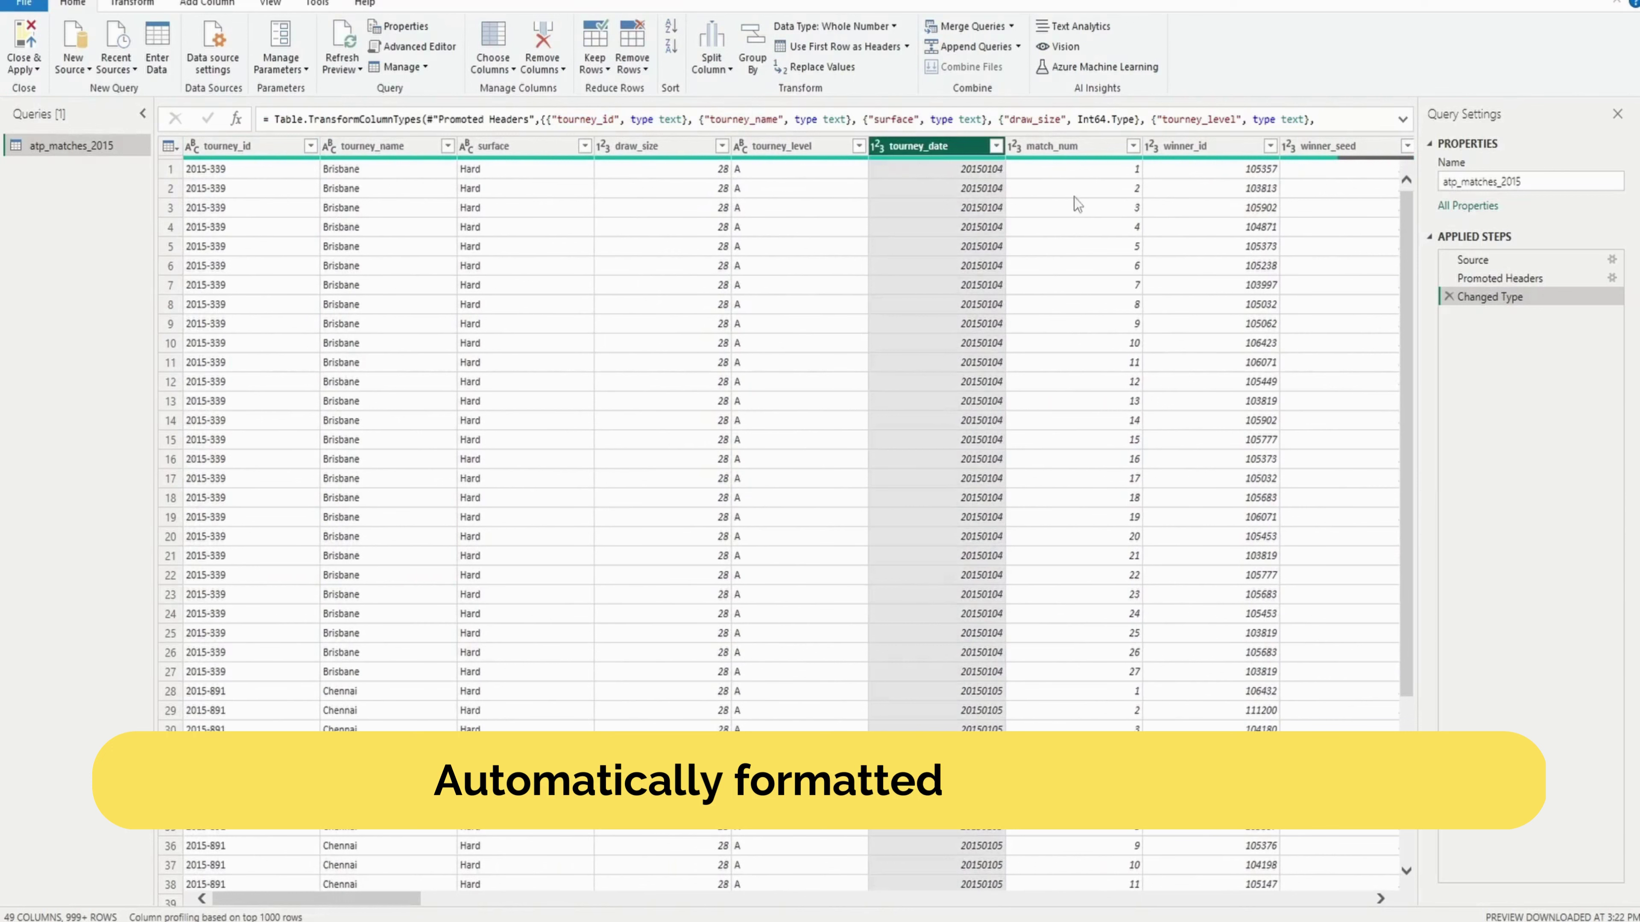
{"action": "left_click", "coordinate": [878, 149]}
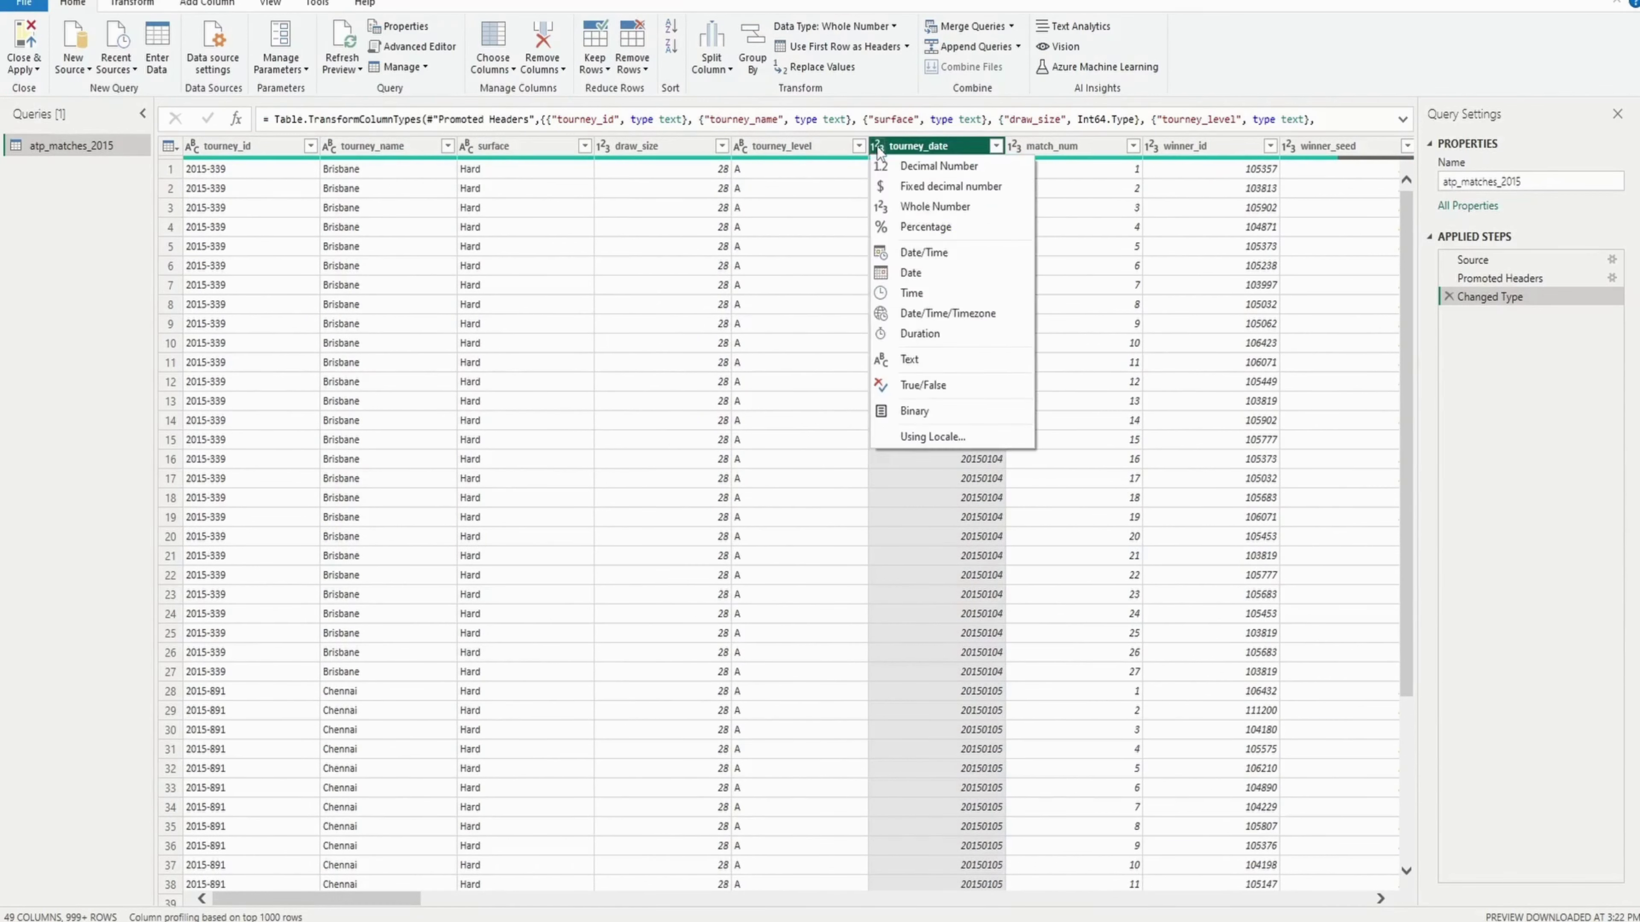
{"action": "left_click", "coordinate": [930, 150]}
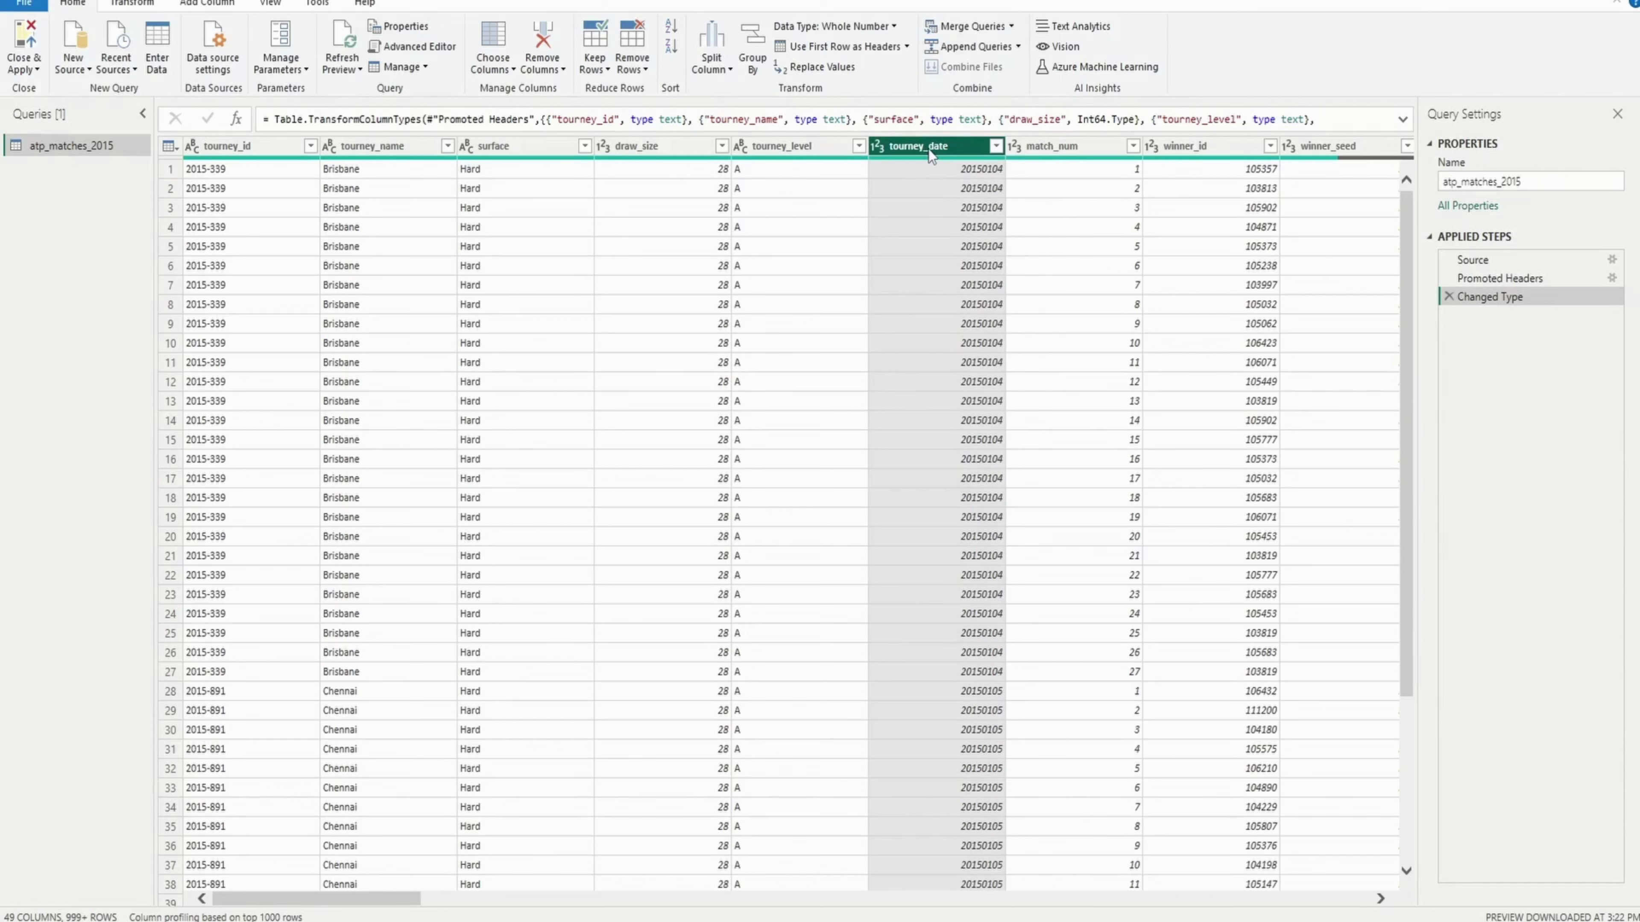
{"action": "right_click", "coordinate": [926, 143]}
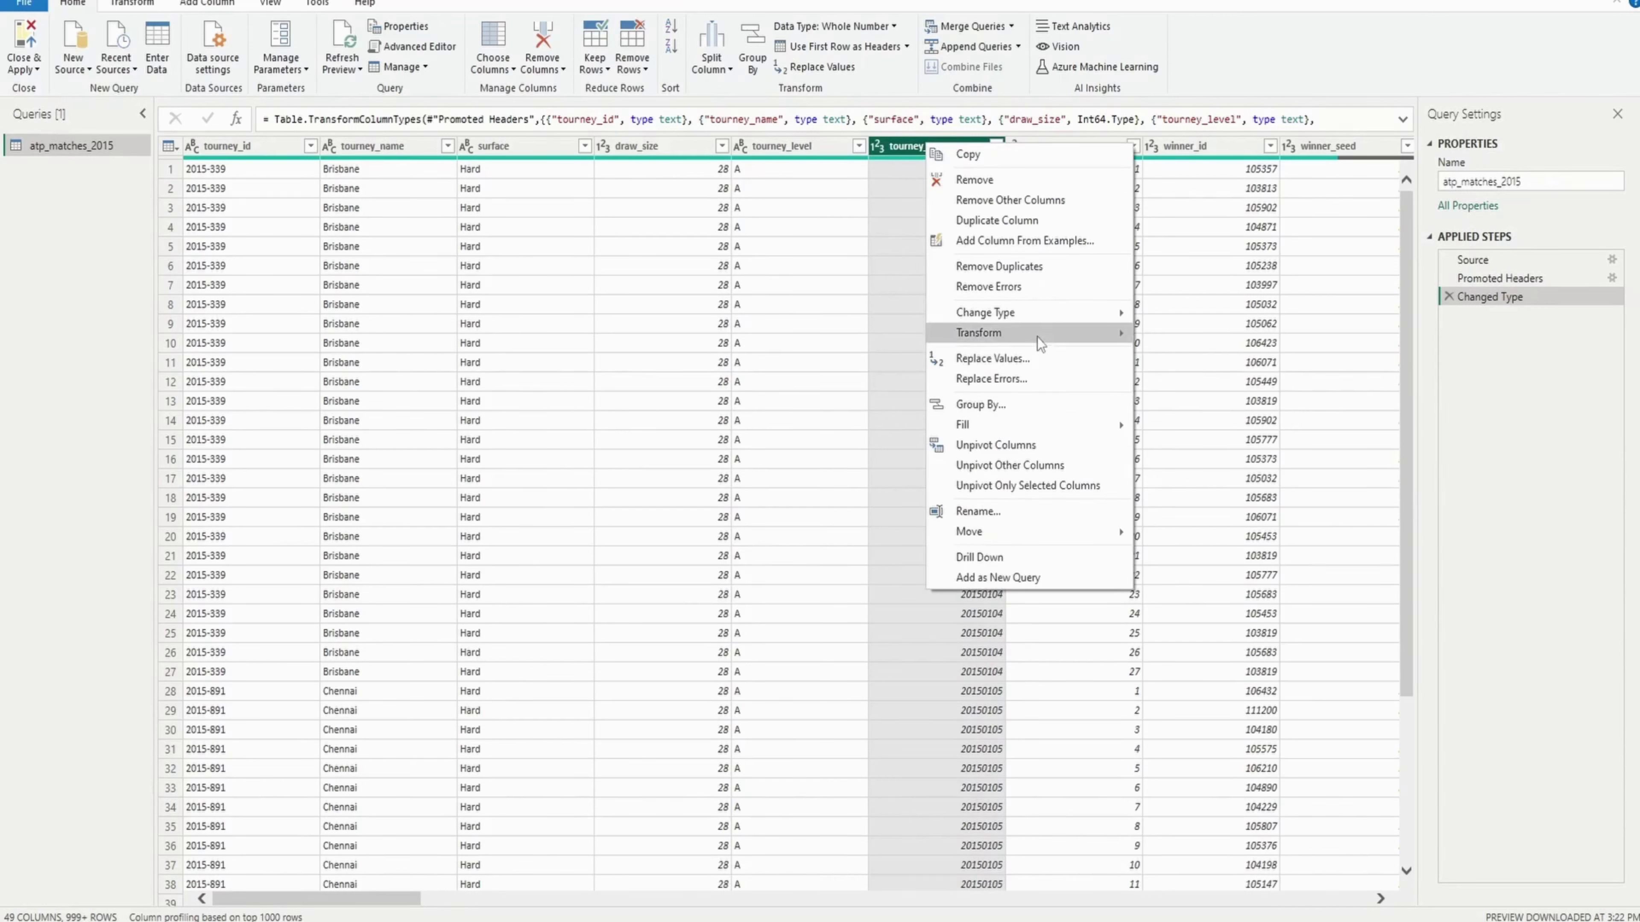
{"action": "mouse_move", "coordinate": [1044, 315]}
{"action": "left_click", "coordinate": [1188, 425]}
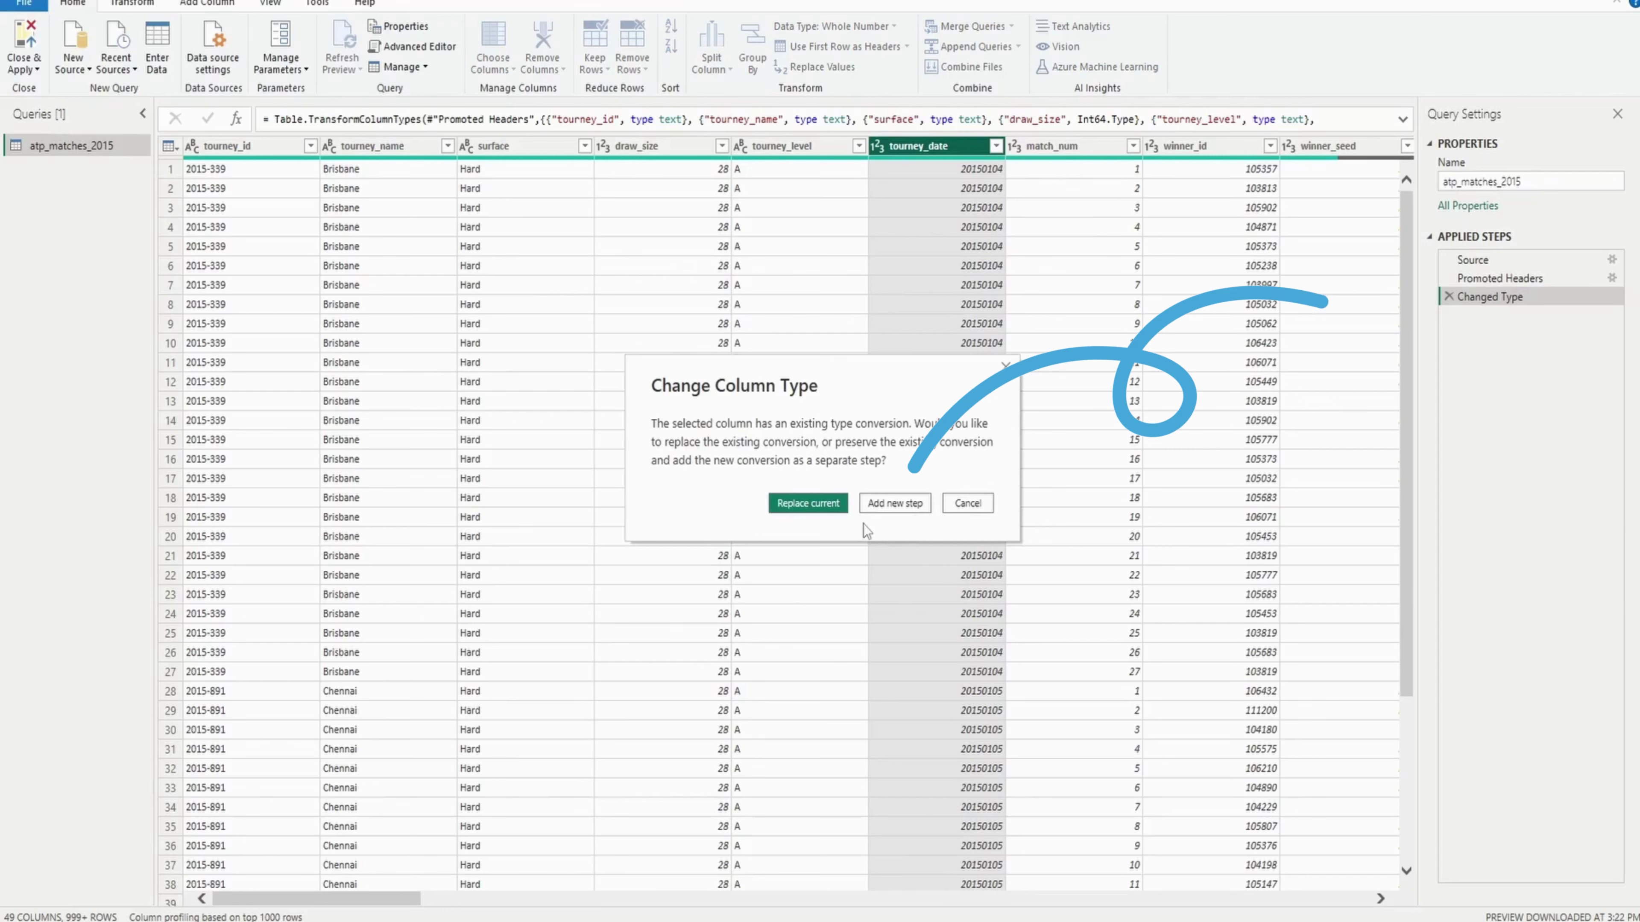
Replace the existing tourney_date conversion with Date, apply the changes, and view the table's rows
{"action": "left_click", "coordinate": [884, 509]}
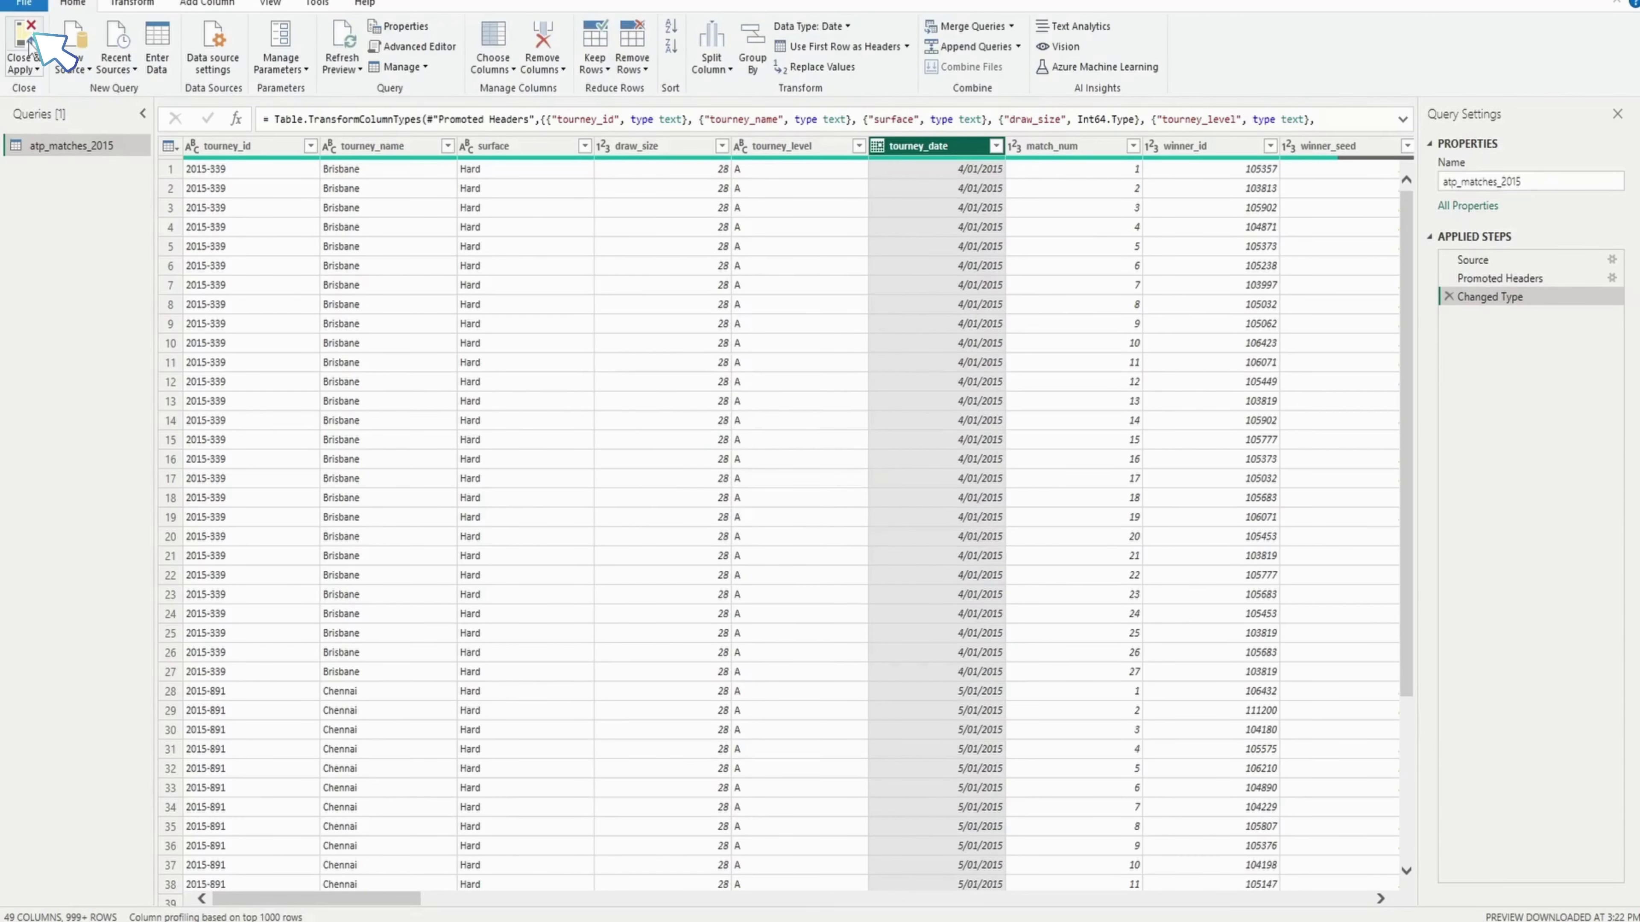
{"action": "left_click", "coordinate": [26, 36]}
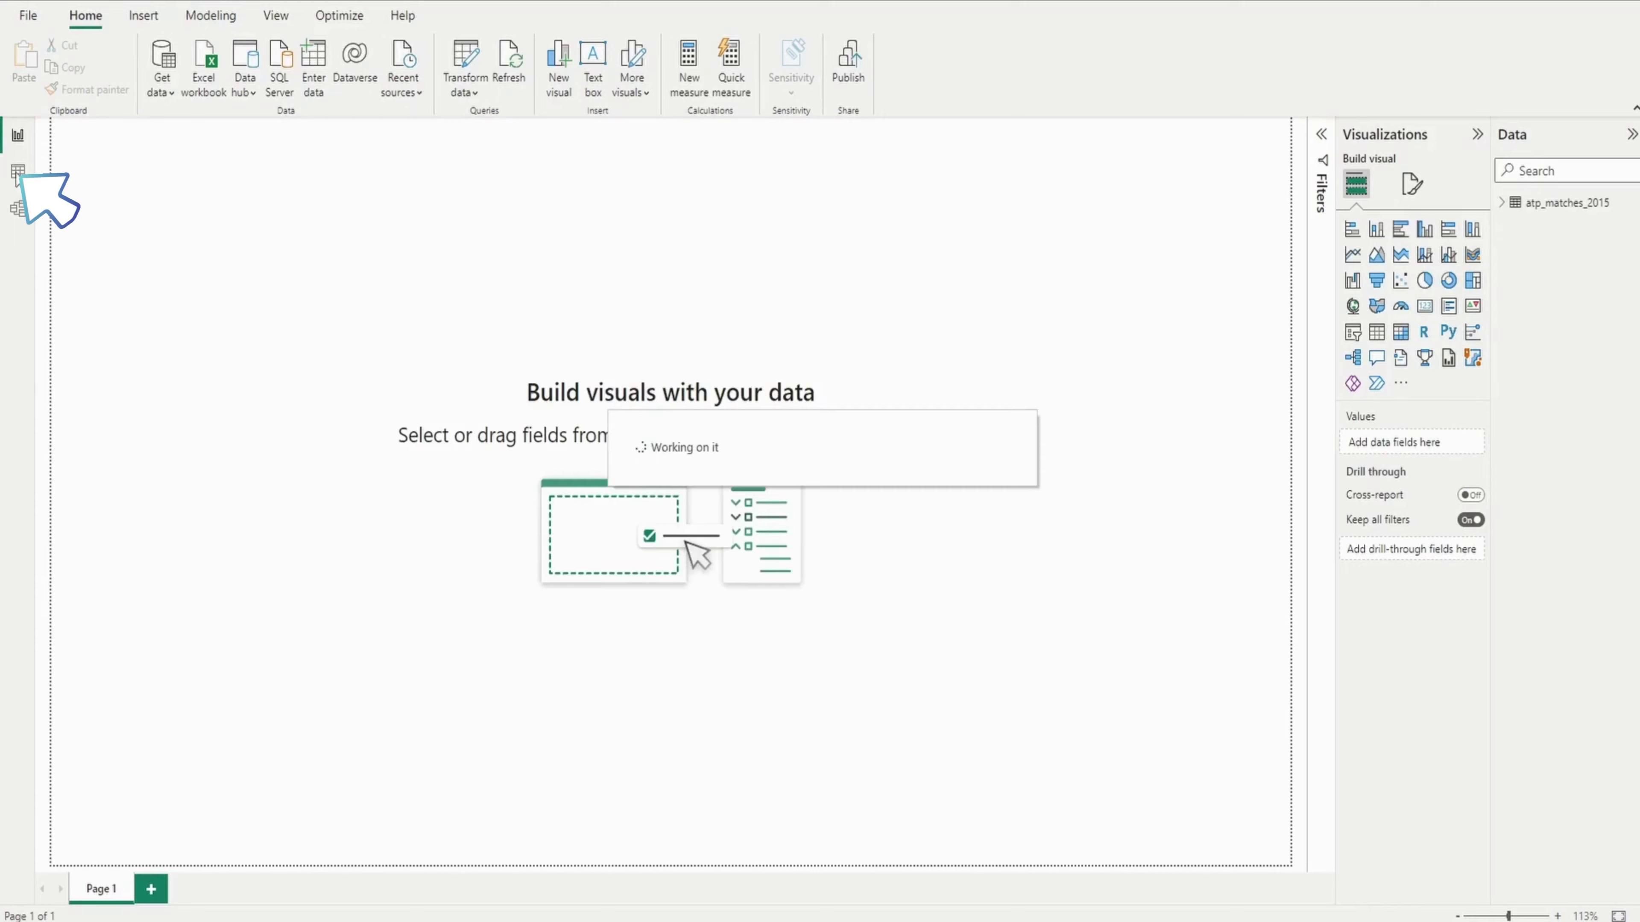
{"action": "left_click", "coordinate": [18, 173]}
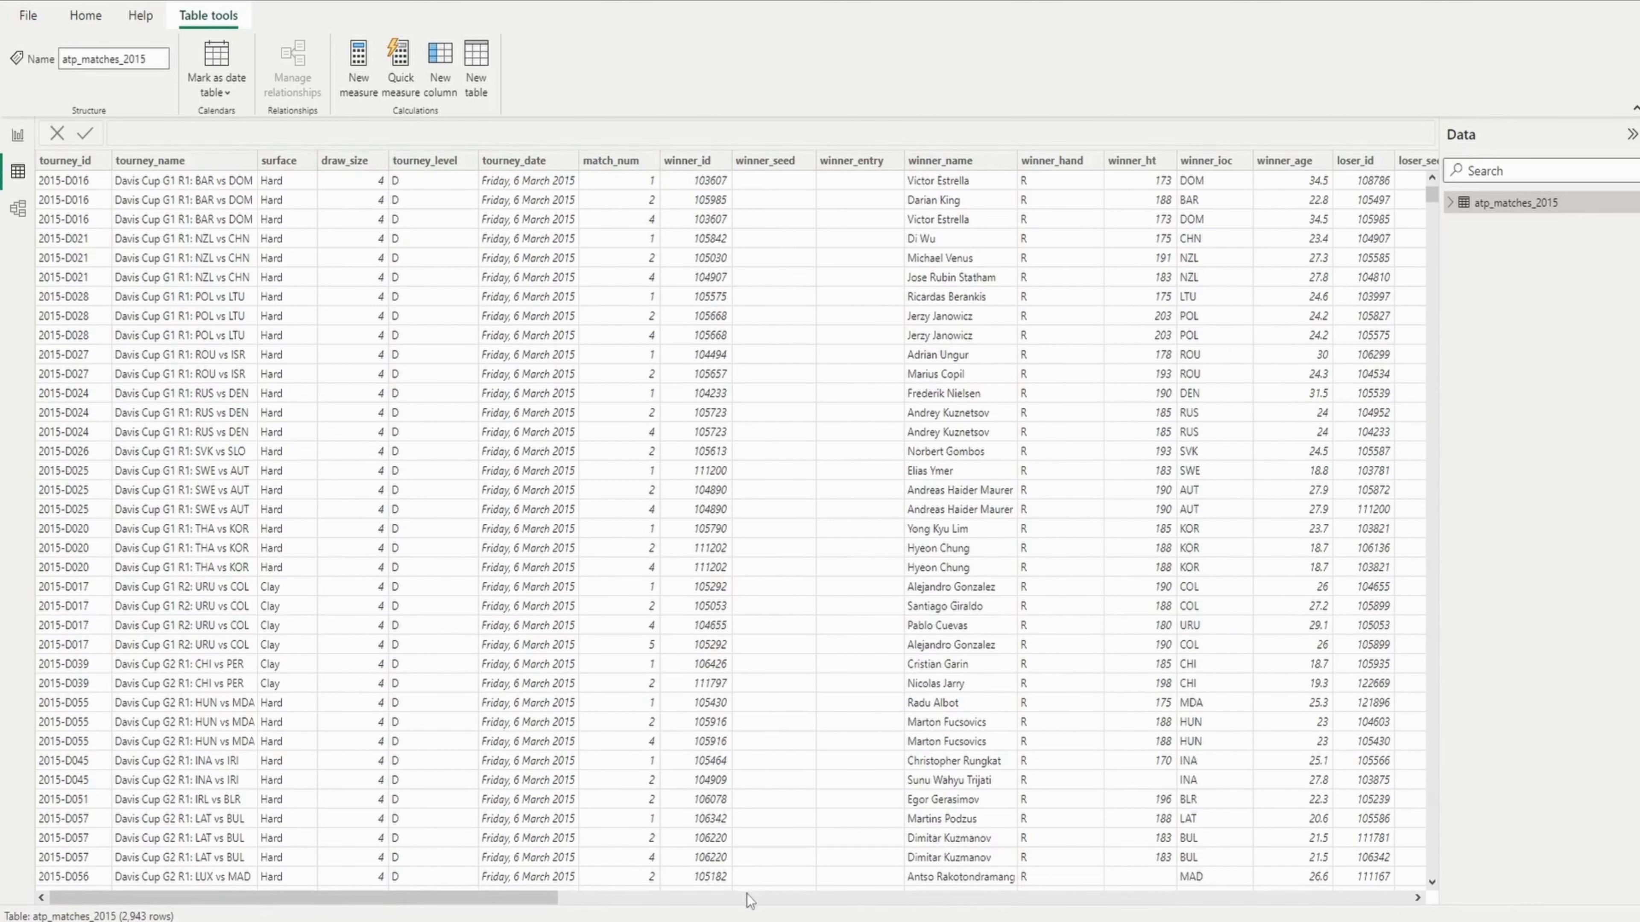
Try Currency on loser_age, then set its format back to General
{"action": "left_click_drag", "start_coordinate": [515, 899], "coordinate": [730, 904]}
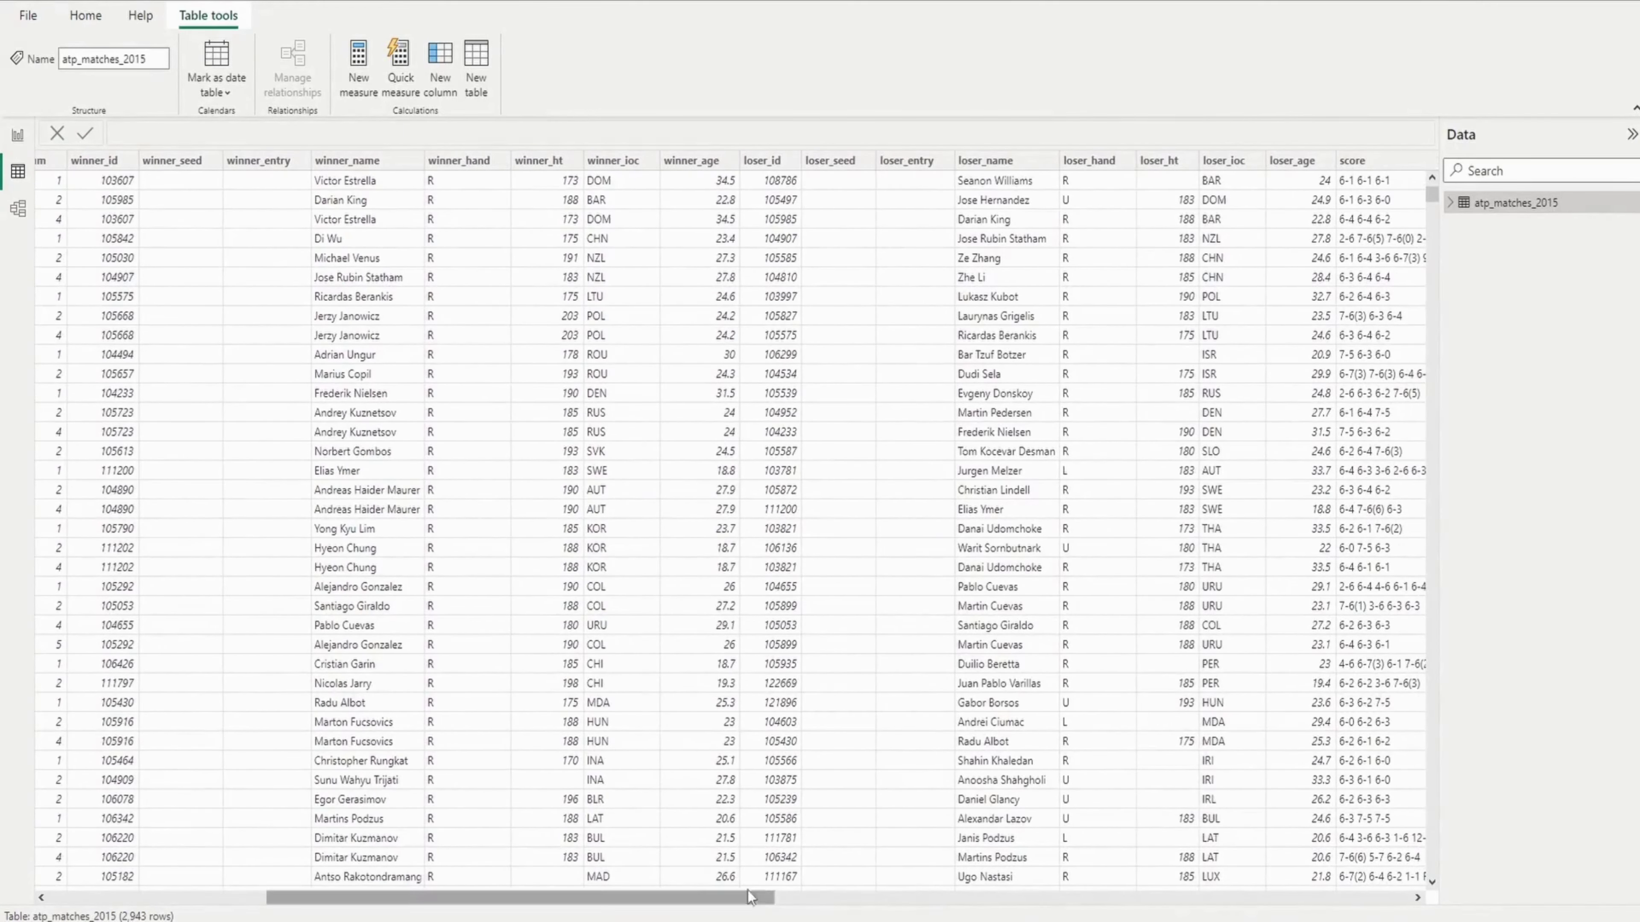
{"action": "left_click", "coordinate": [1311, 163]}
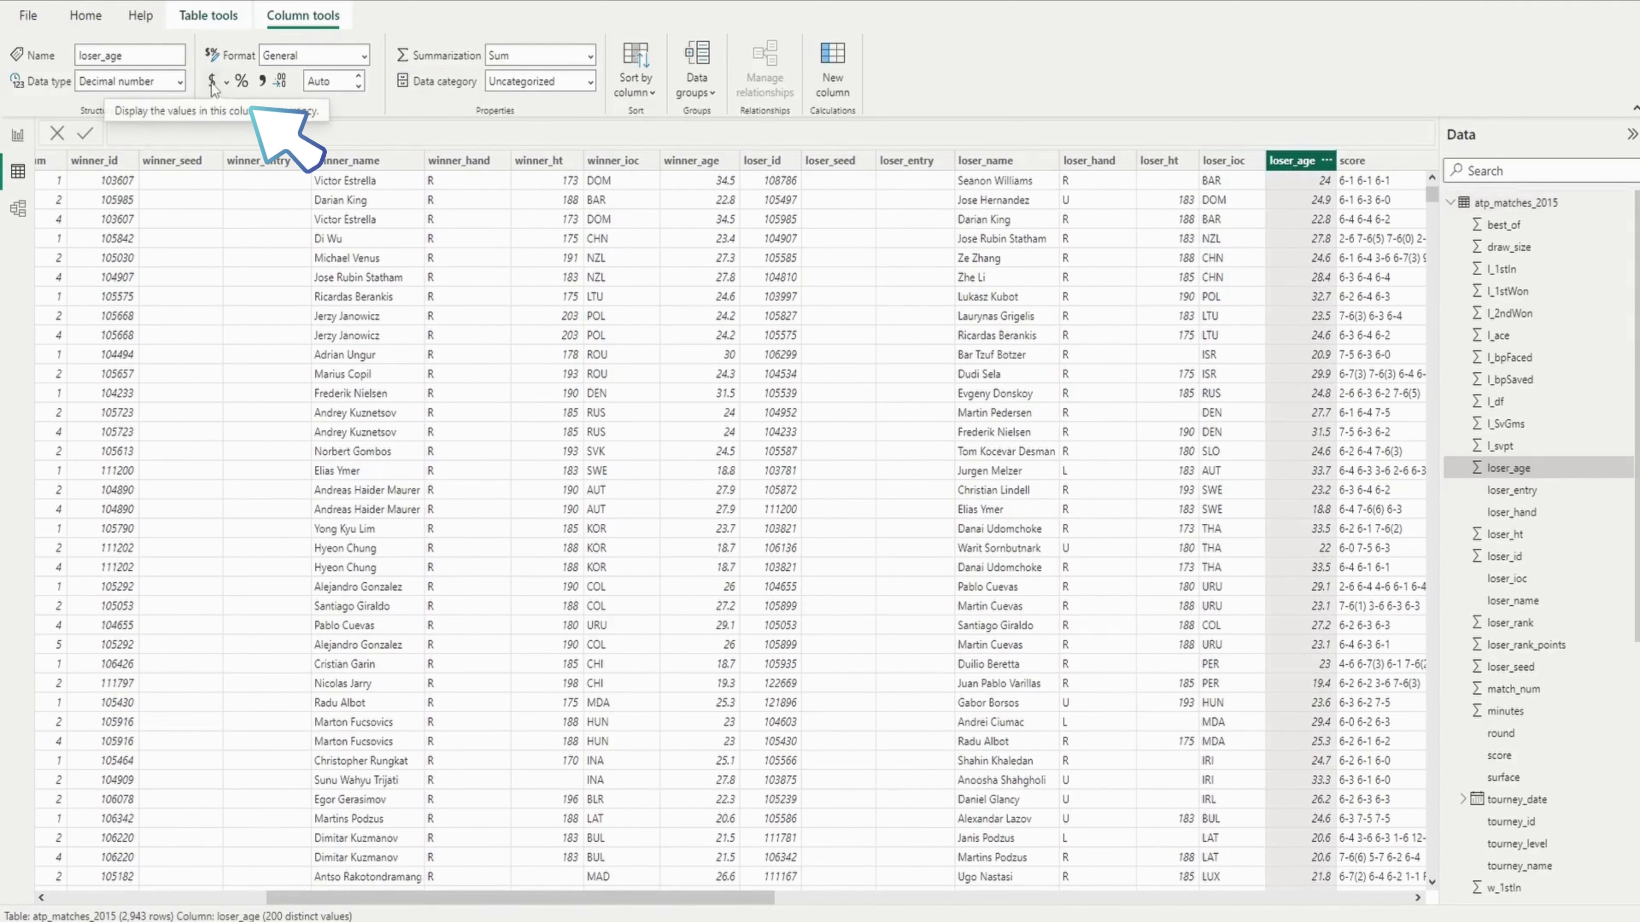
{"action": "left_click", "coordinate": [212, 82]}
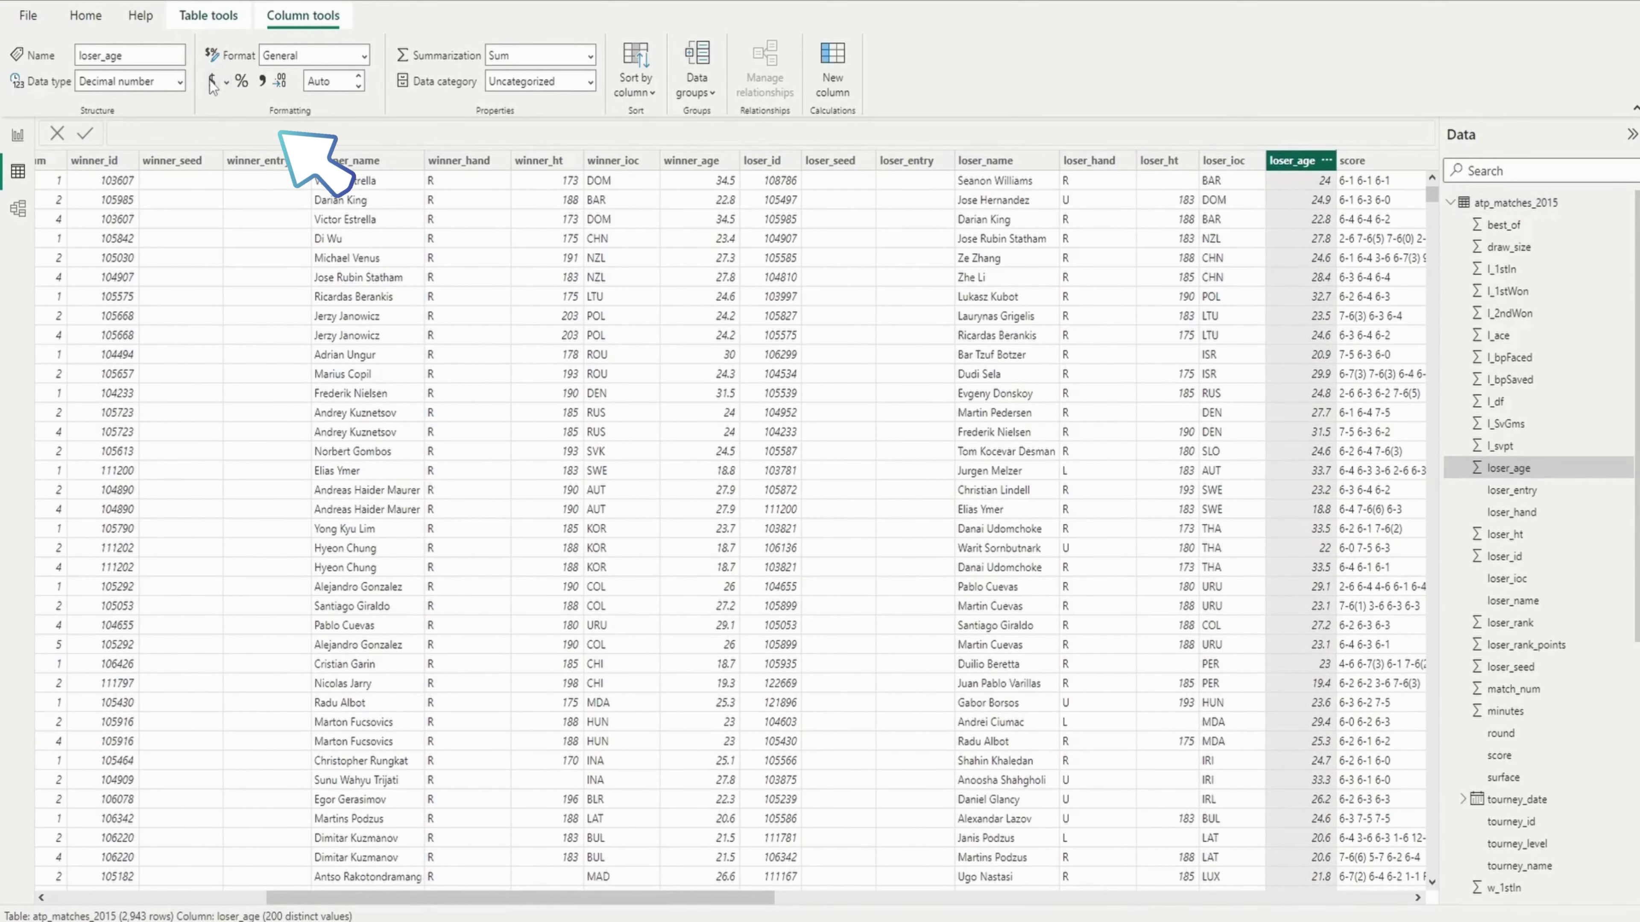
{"action": "left_click", "coordinate": [227, 82]}
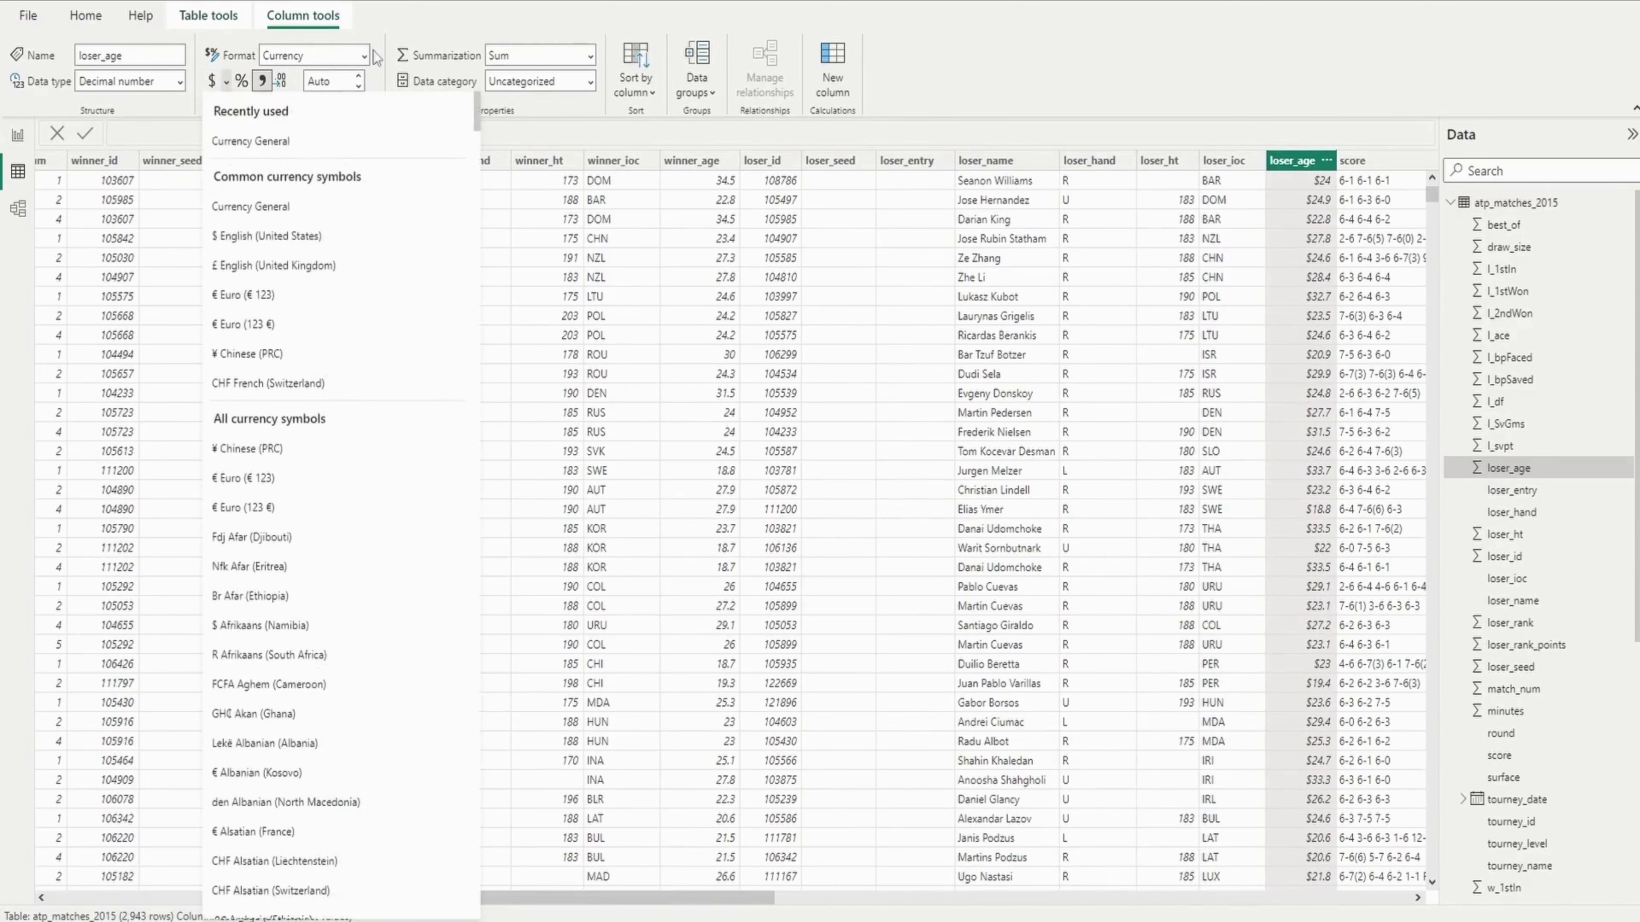
{"action": "left_click", "coordinate": [313, 55]}
{"action": "key", "text": "Escape"}
{"action": "type", "text": "General"}
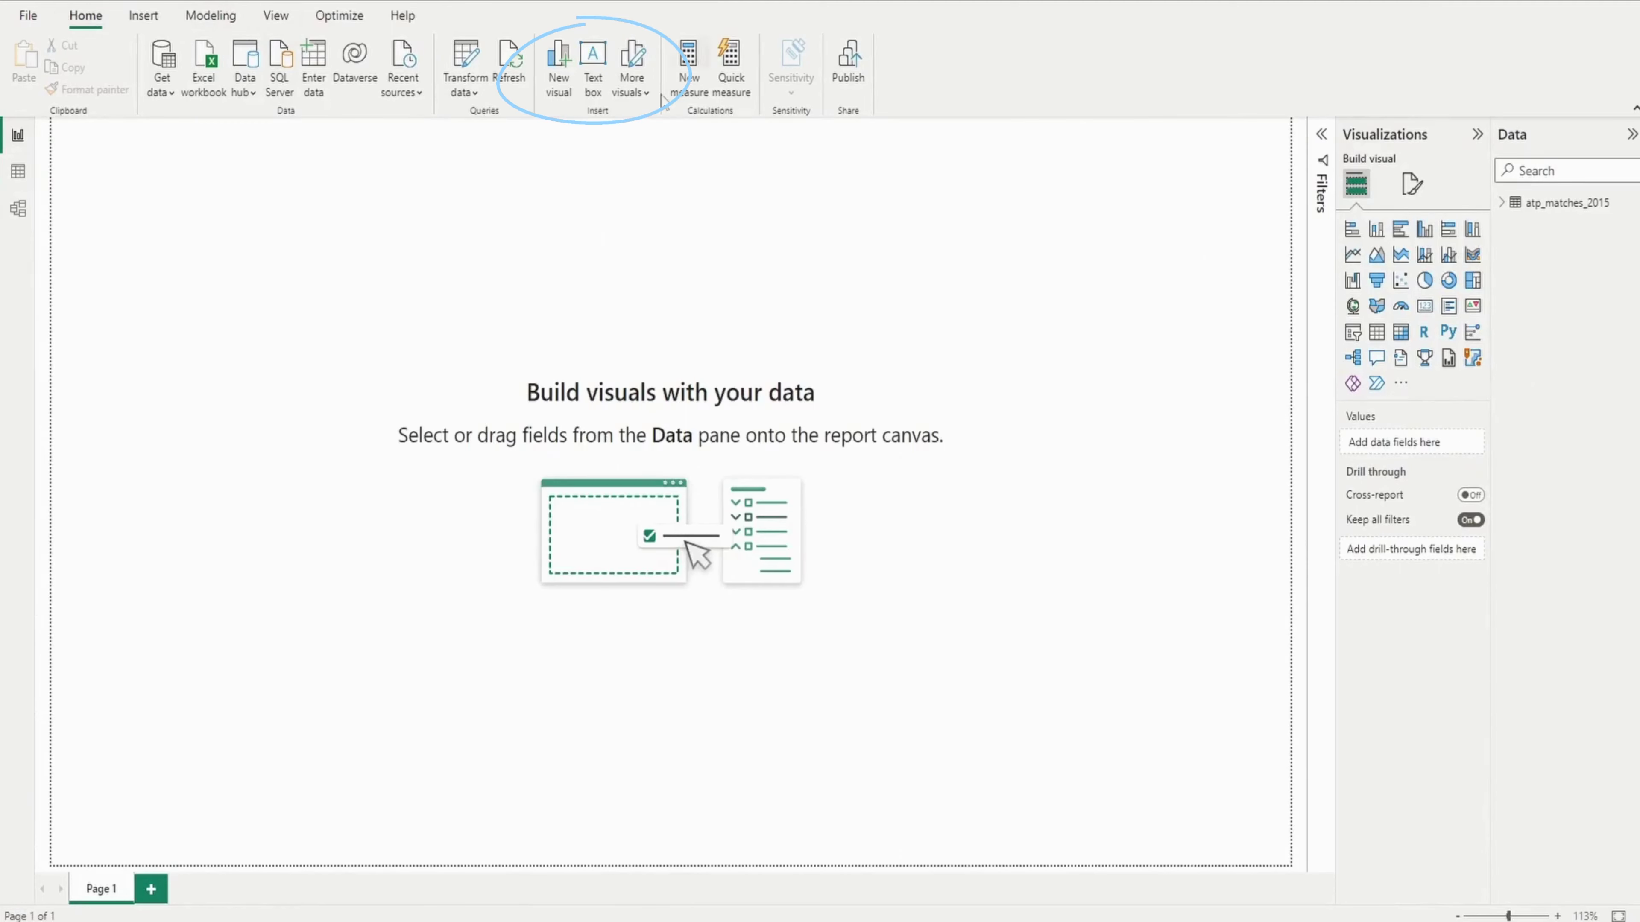
Add a text box reading '2015 ATP Matches' stretched across the top of the page
{"action": "left_click", "coordinate": [592, 64]}
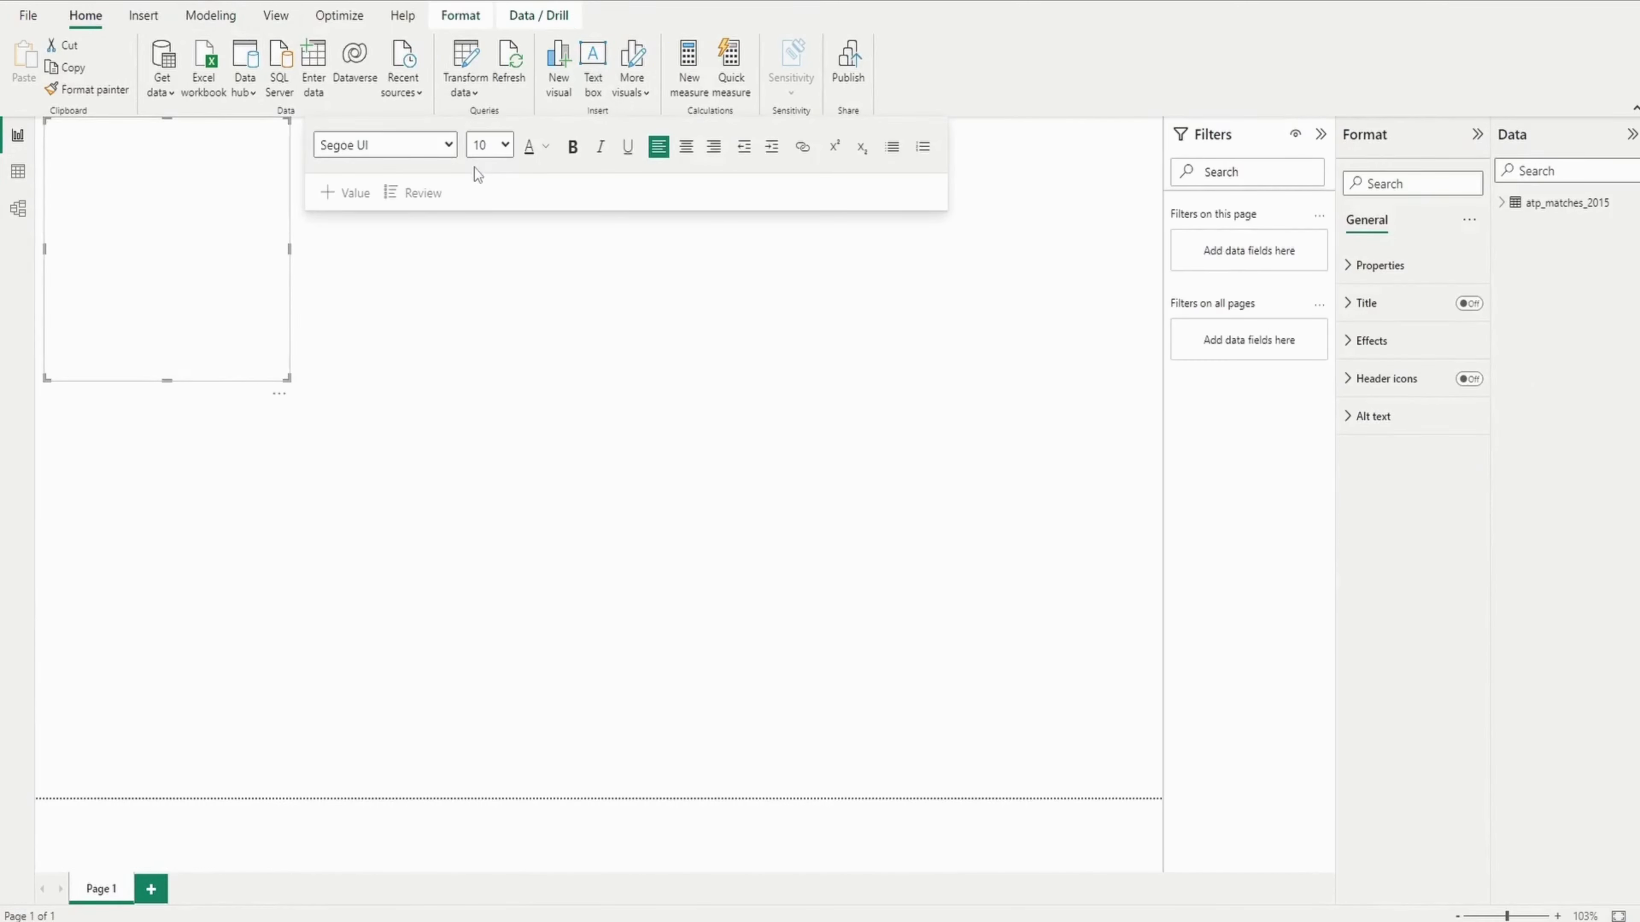
{"action": "type", "text": "2015 ATP Matches"}
{"action": "left_click_drag", "start_coordinate": [286, 377], "coordinate": [1158, 192]}
Make the title bold, 36-point and centred
{"action": "triple_click", "coordinate": [169, 136]}
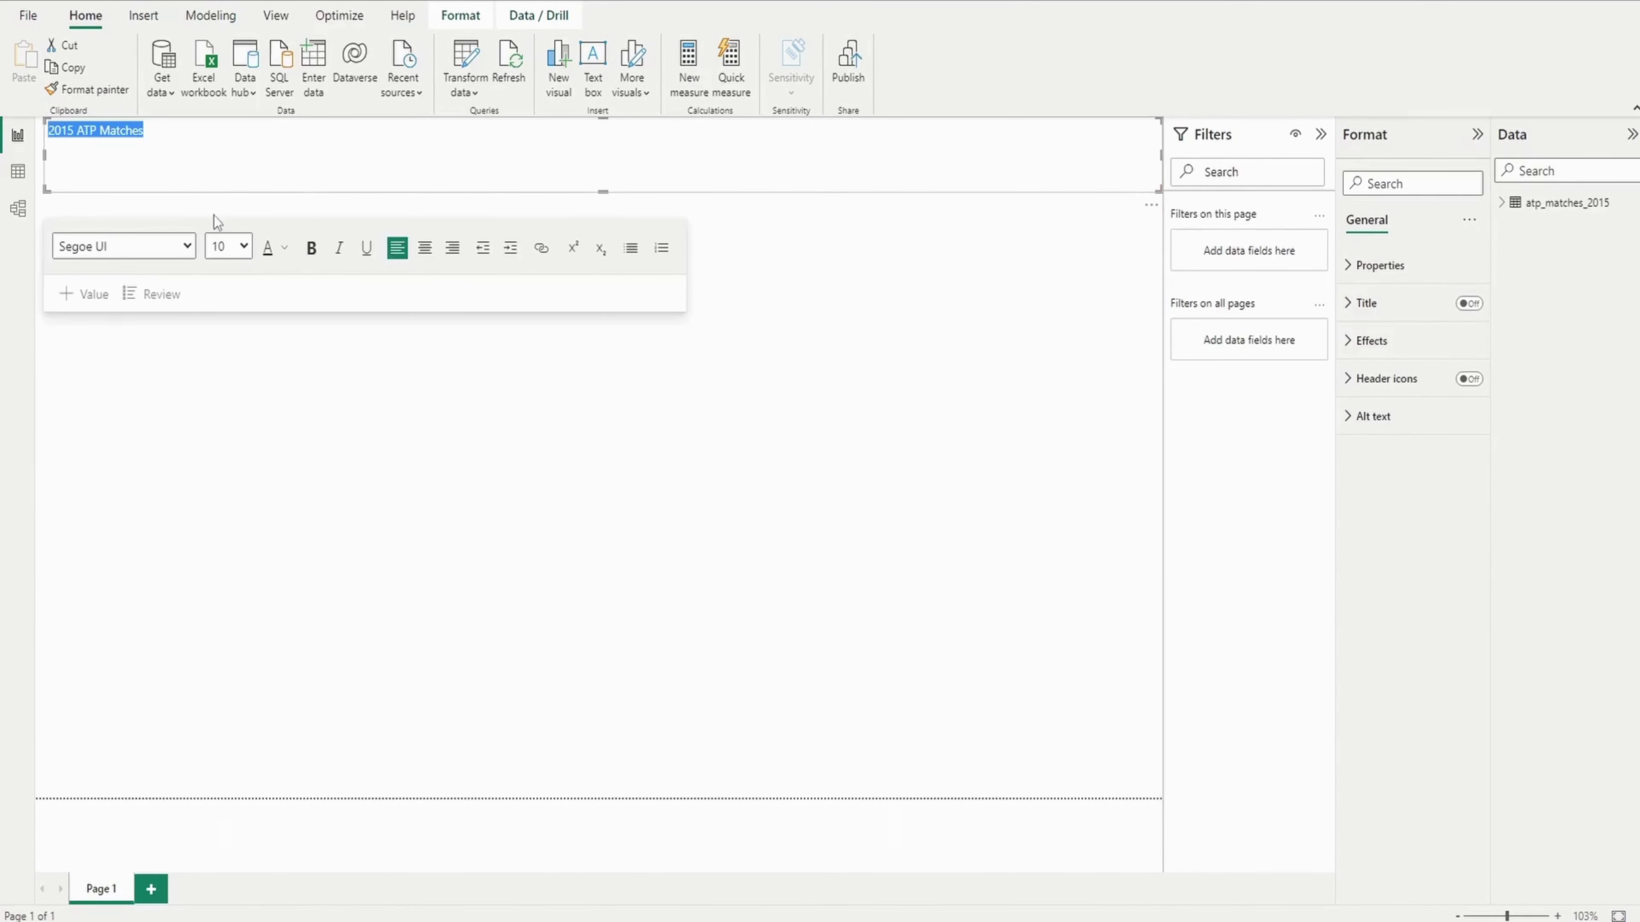
{"action": "left_click", "coordinate": [311, 247]}
{"action": "left_click", "coordinate": [227, 246]}
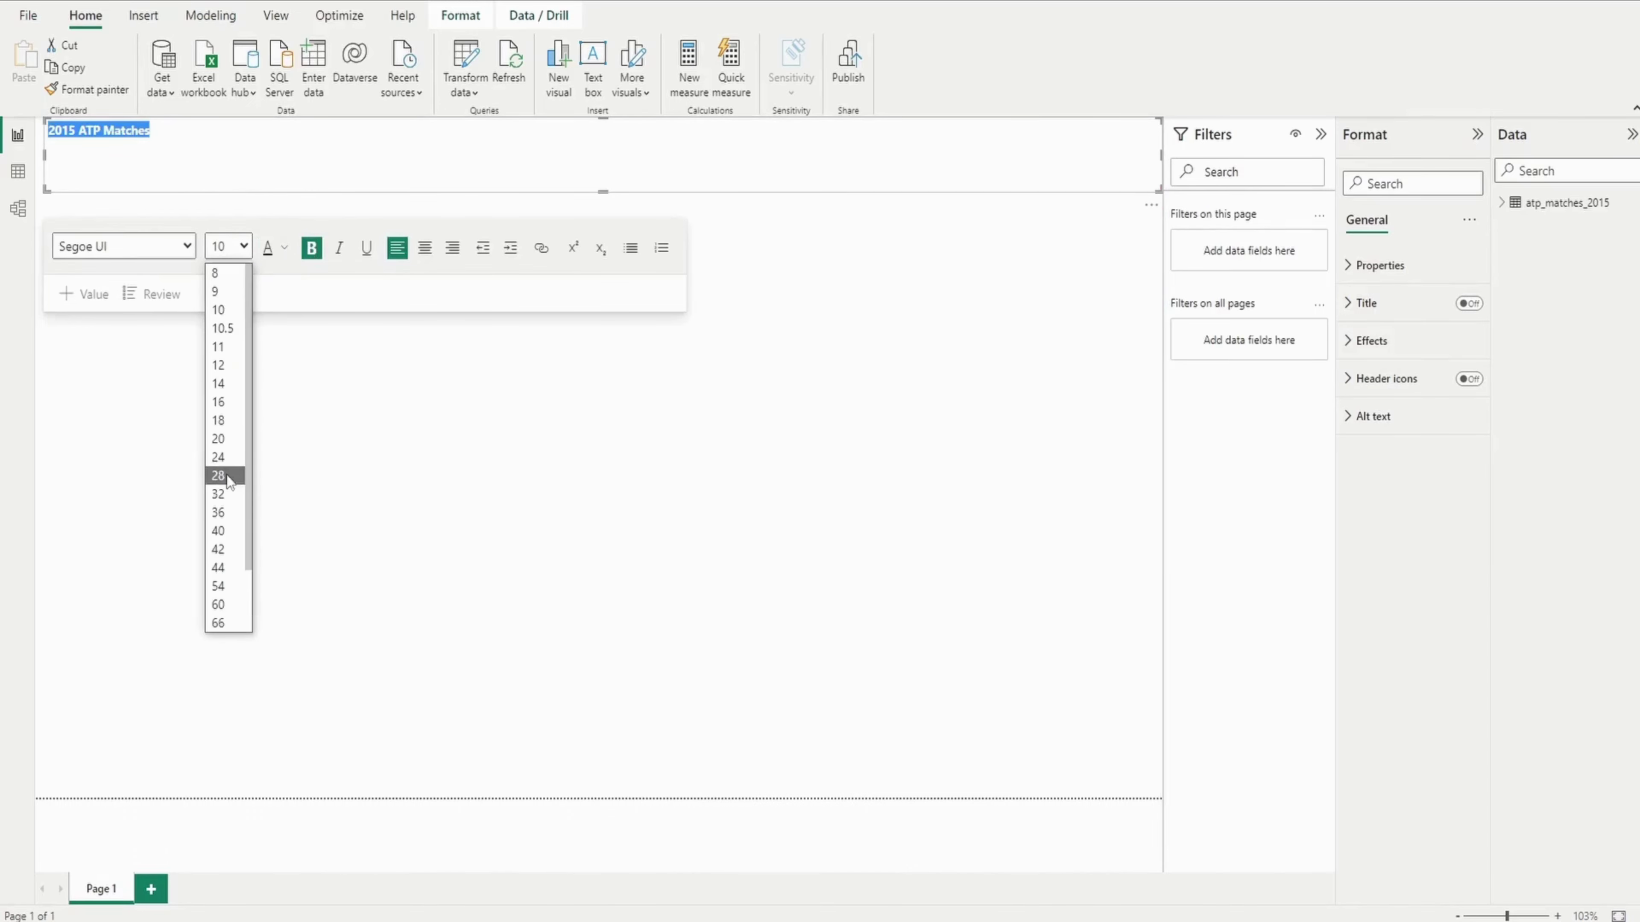
{"action": "left_click", "coordinate": [226, 516]}
{"action": "left_click", "coordinate": [625, 171]}
{"action": "left_click", "coordinate": [915, 351]}
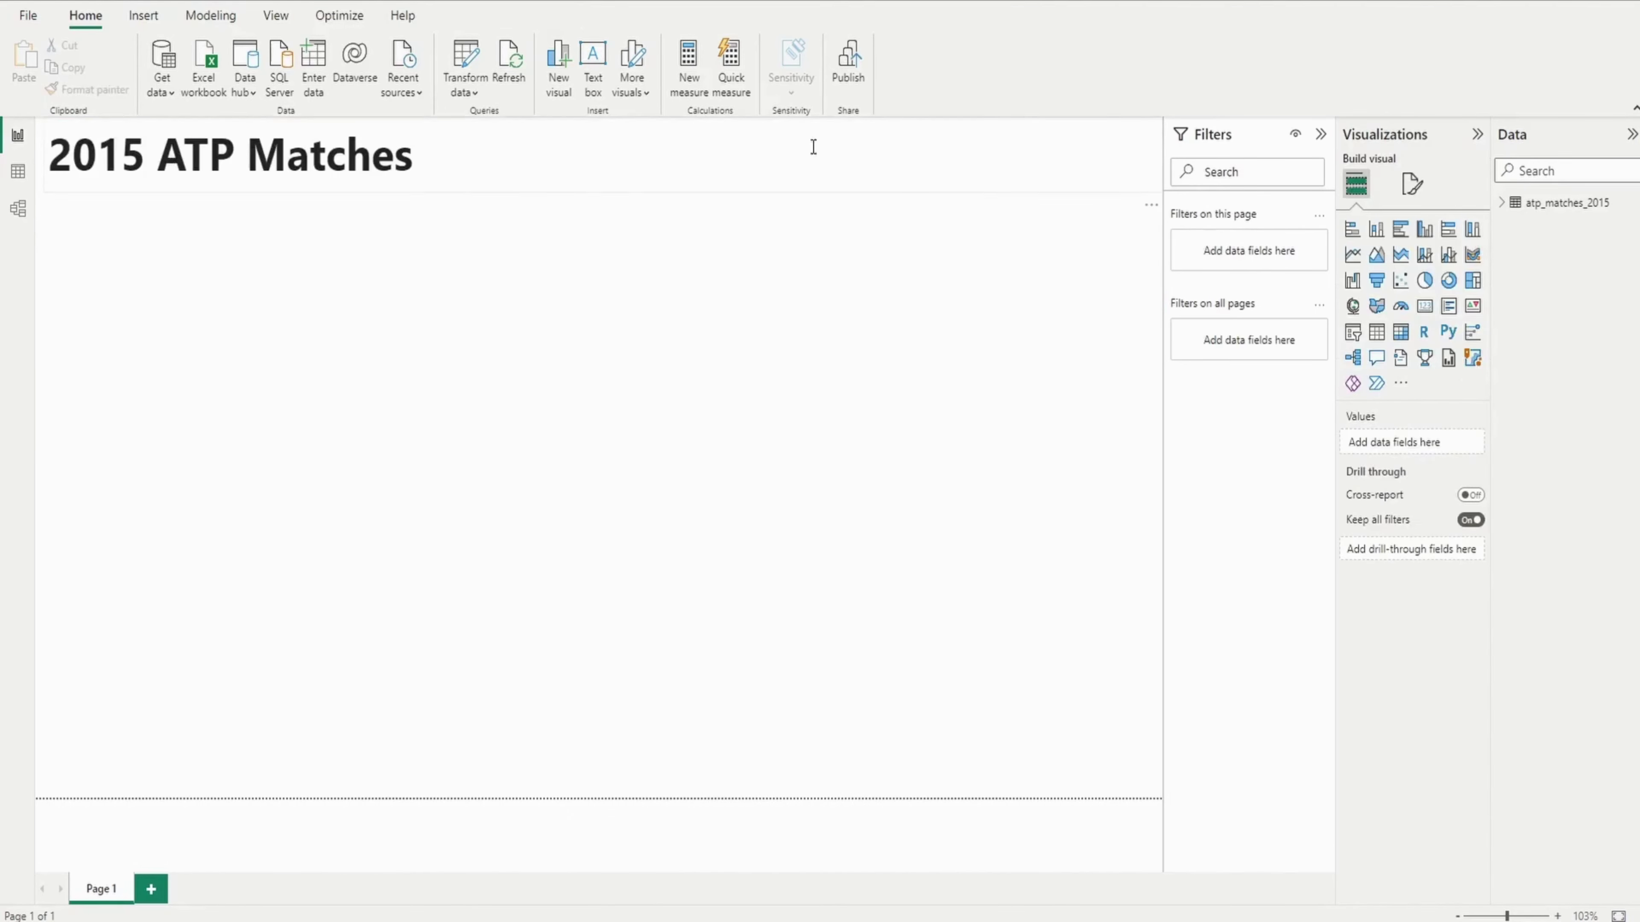
{"action": "left_click", "coordinate": [812, 146]}
{"action": "left_click", "coordinate": [424, 252]}
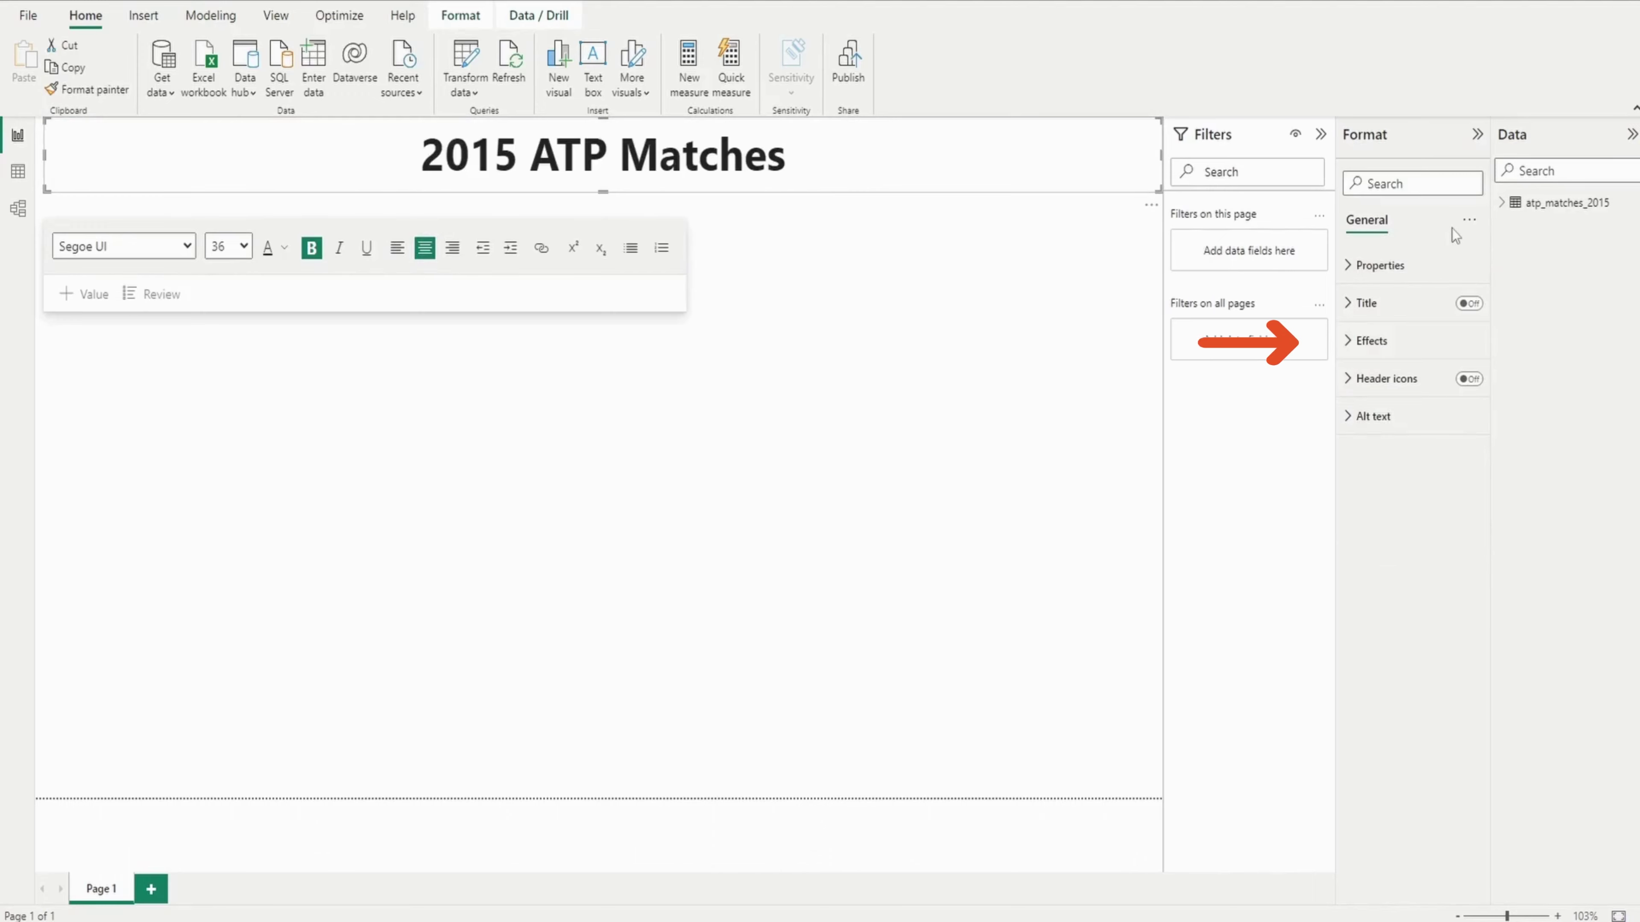
Give the title box a blue background
{"action": "left_click", "coordinate": [1389, 349]}
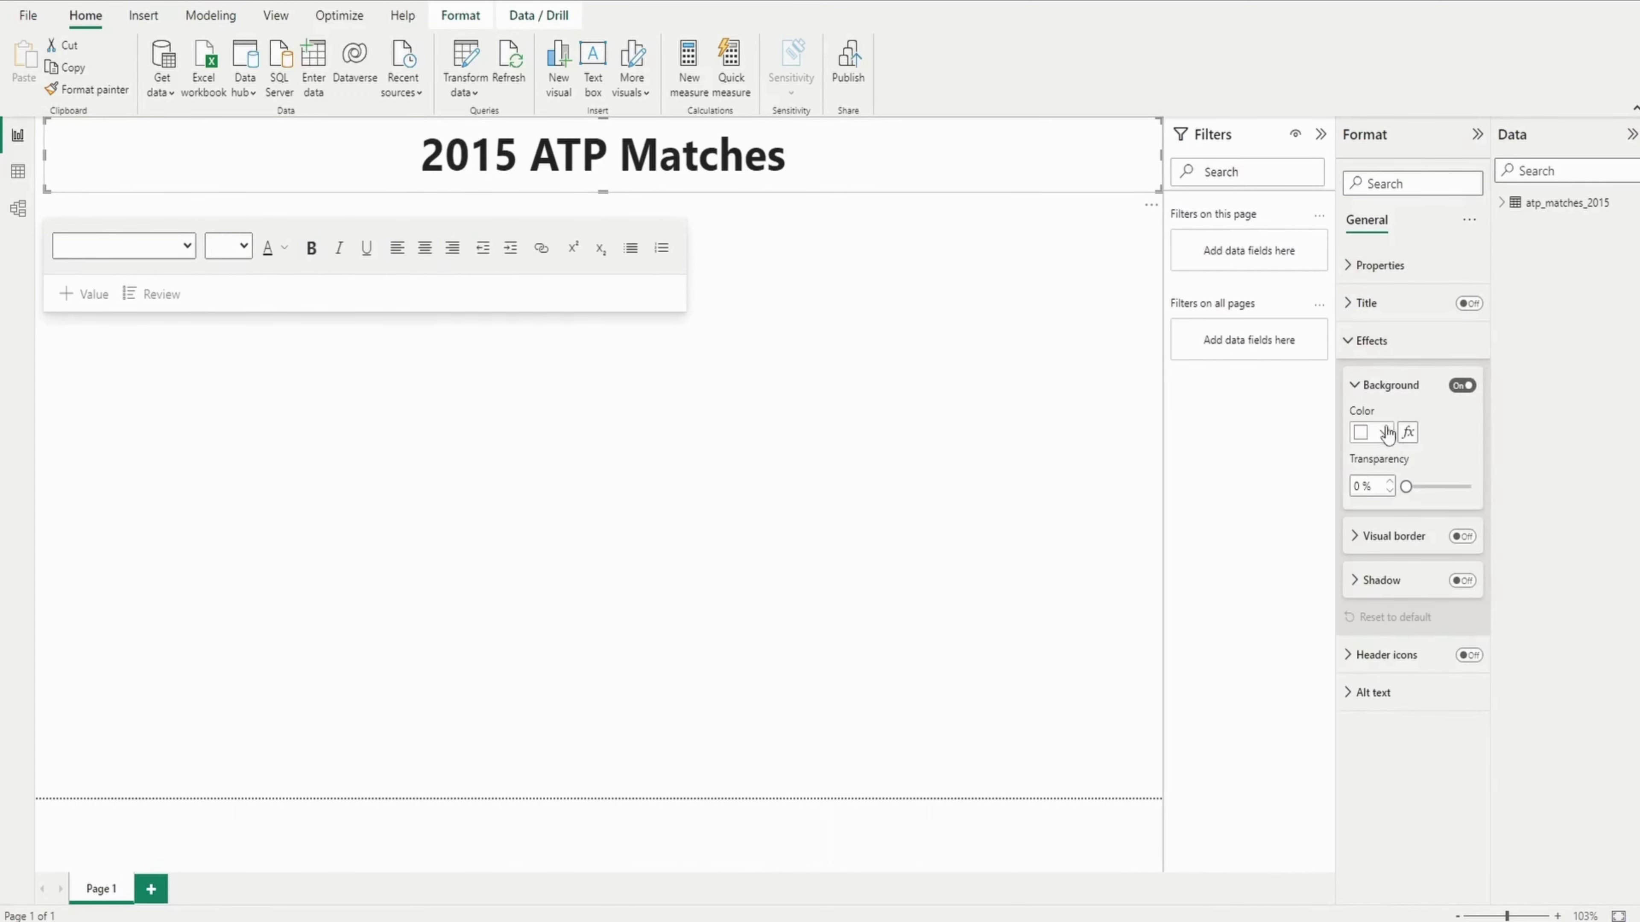
{"action": "left_click", "coordinate": [1386, 433]}
{"action": "left_click", "coordinate": [1419, 508]}
{"action": "triple_click", "coordinate": [690, 167]}
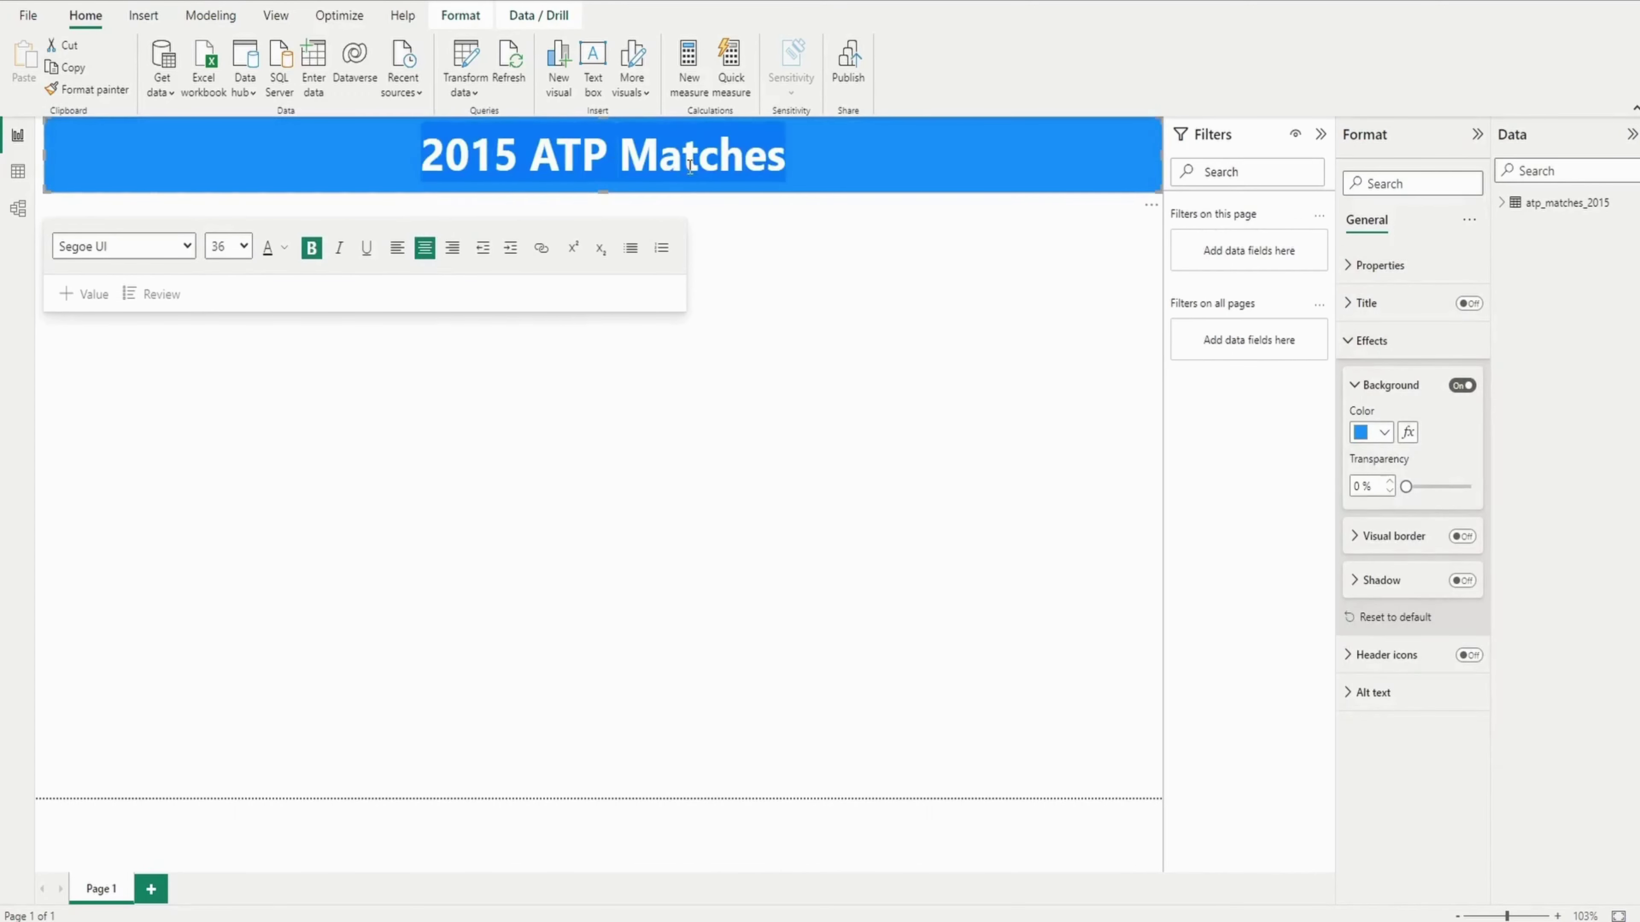
Keep the title text white and deselect the banner
{"action": "left_click", "coordinate": [283, 248]}
{"action": "left_click", "coordinate": [297, 313]}
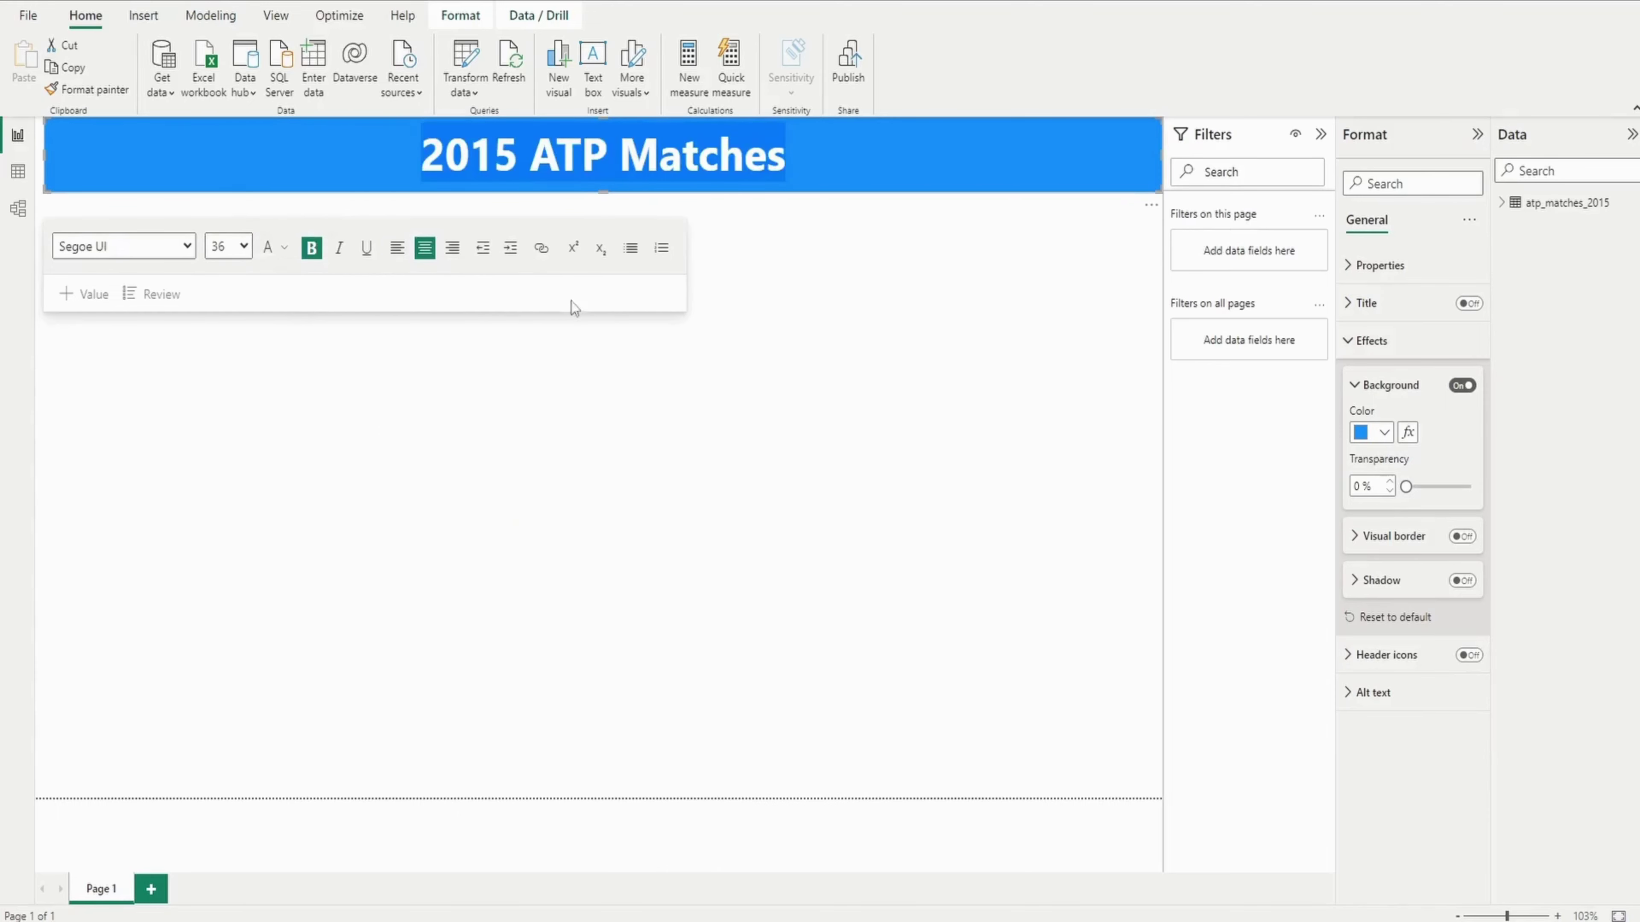
{"action": "left_click", "coordinate": [615, 341]}
Expand atp_matches_2015 in the Data pane and show its 2,943 rows in Data view
{"action": "scroll", "coordinate": [653, 288], "scroll_direction": "down", "scroll_amount": 2}
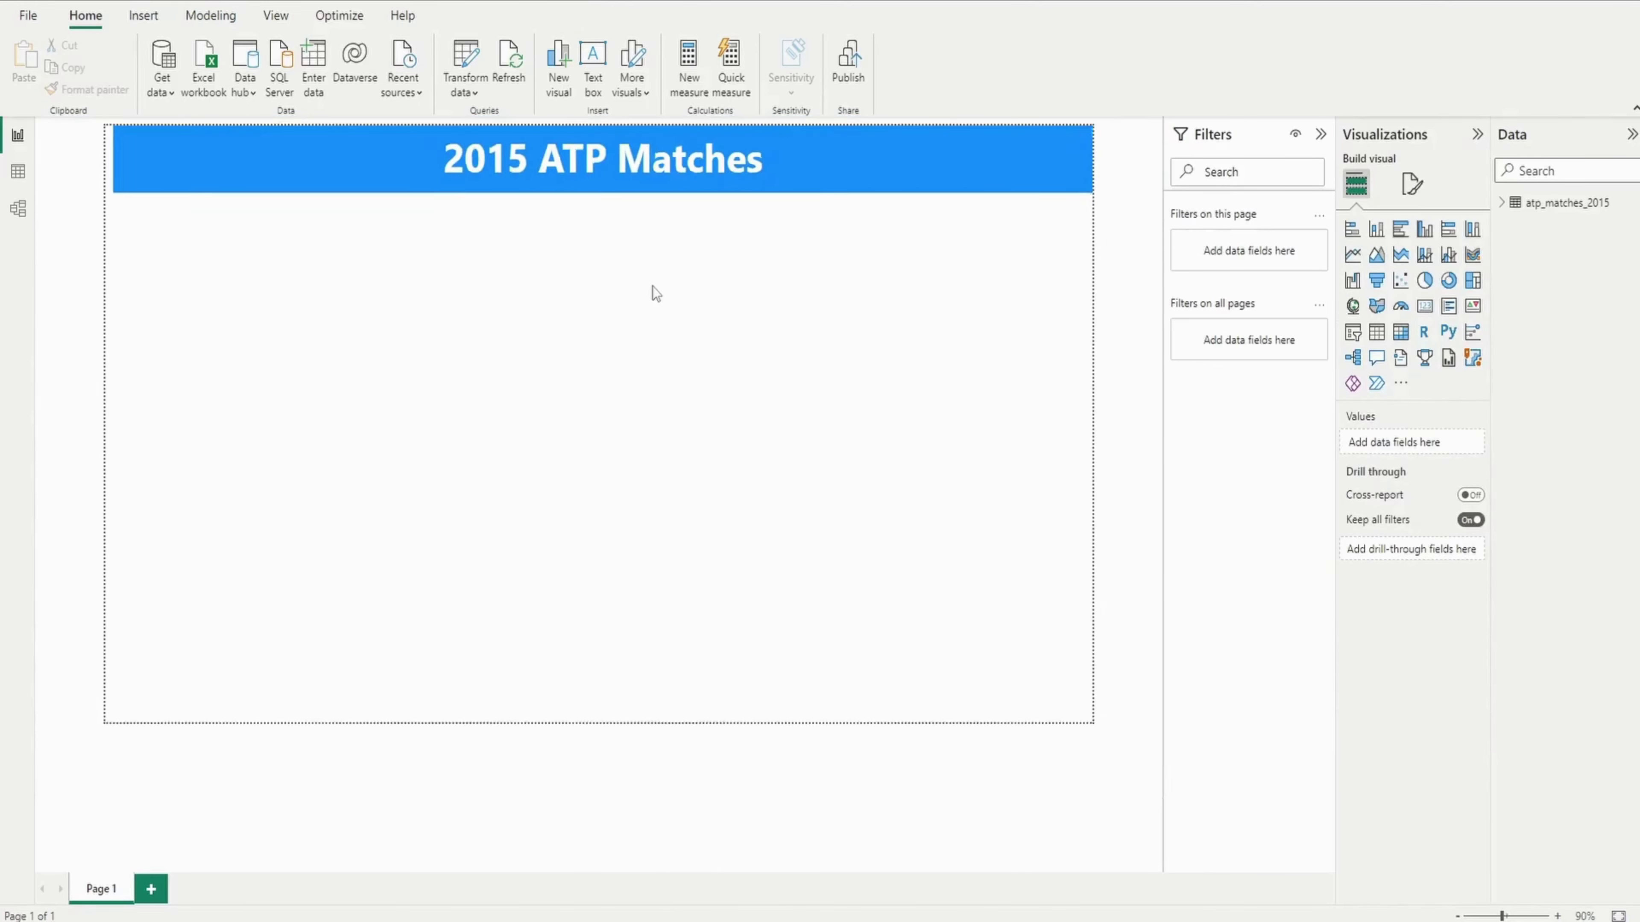
{"action": "left_click", "coordinate": [1501, 204]}
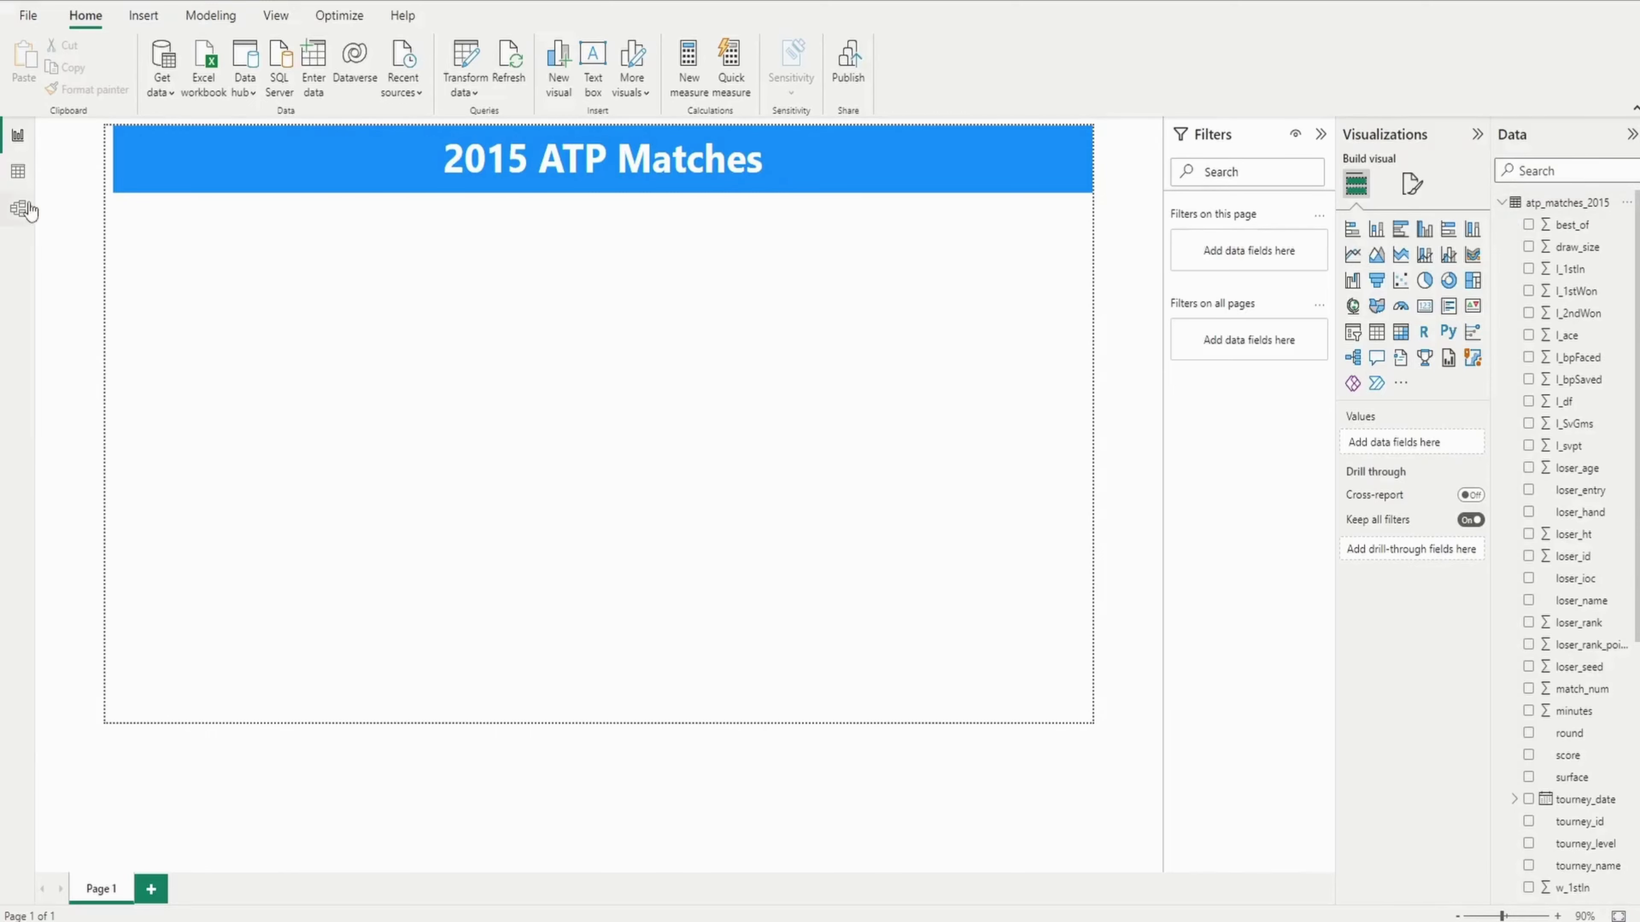
{"action": "left_click", "coordinate": [18, 173]}
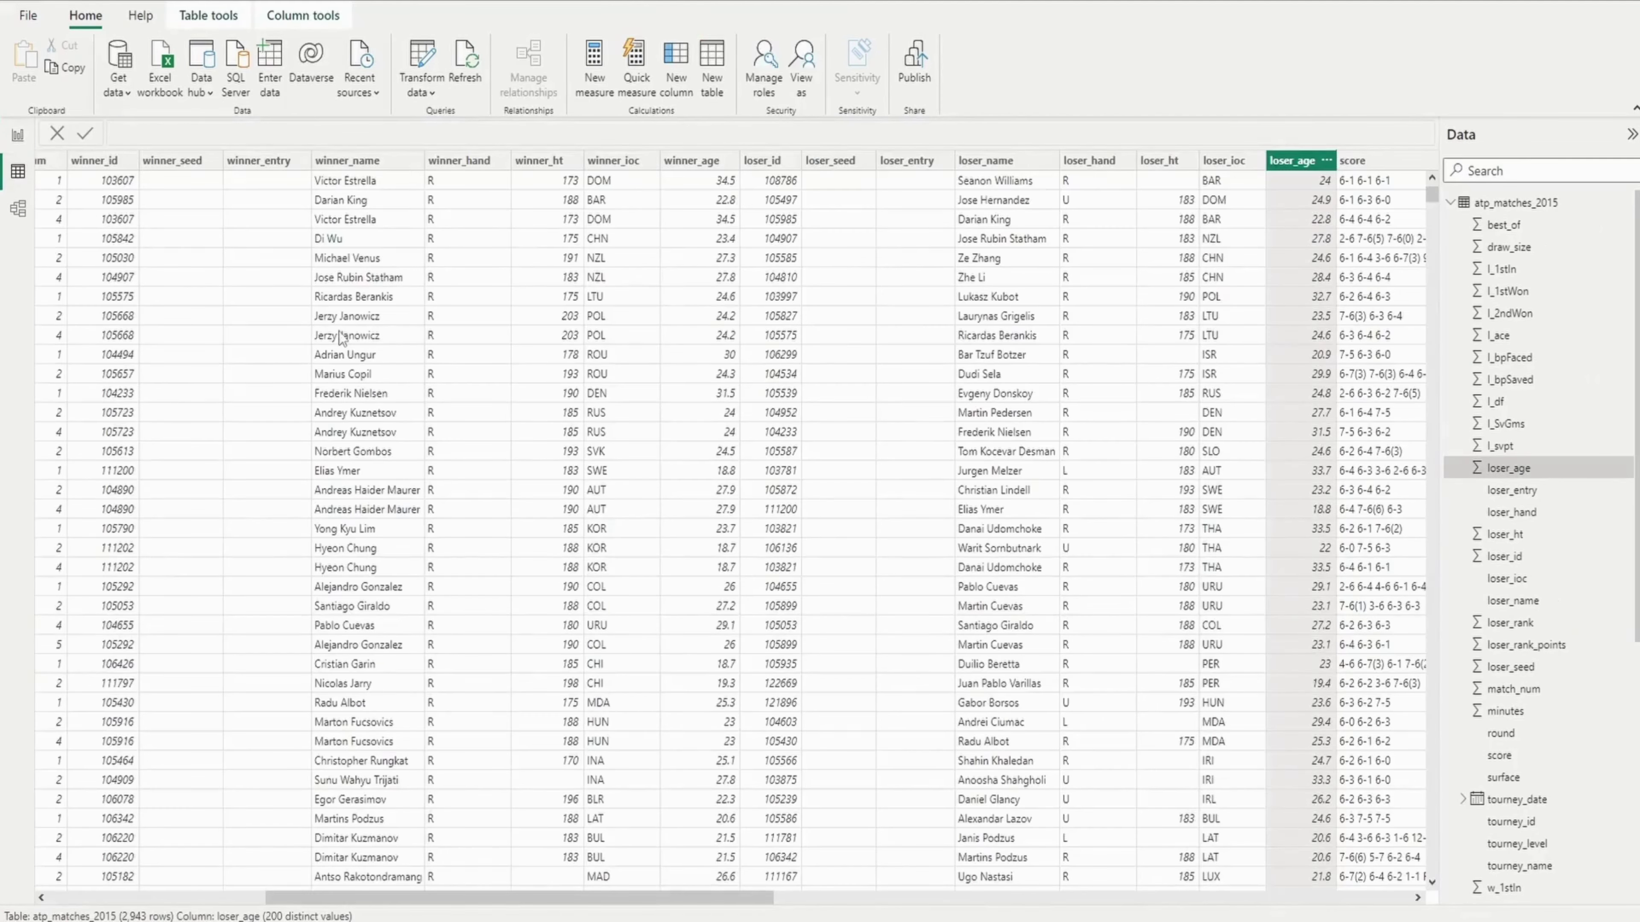
Place a card showing Count of tourney_id (2943) just beneath the title banner
{"action": "left_click", "coordinate": [19, 137]}
{"action": "type", "text": "id"}
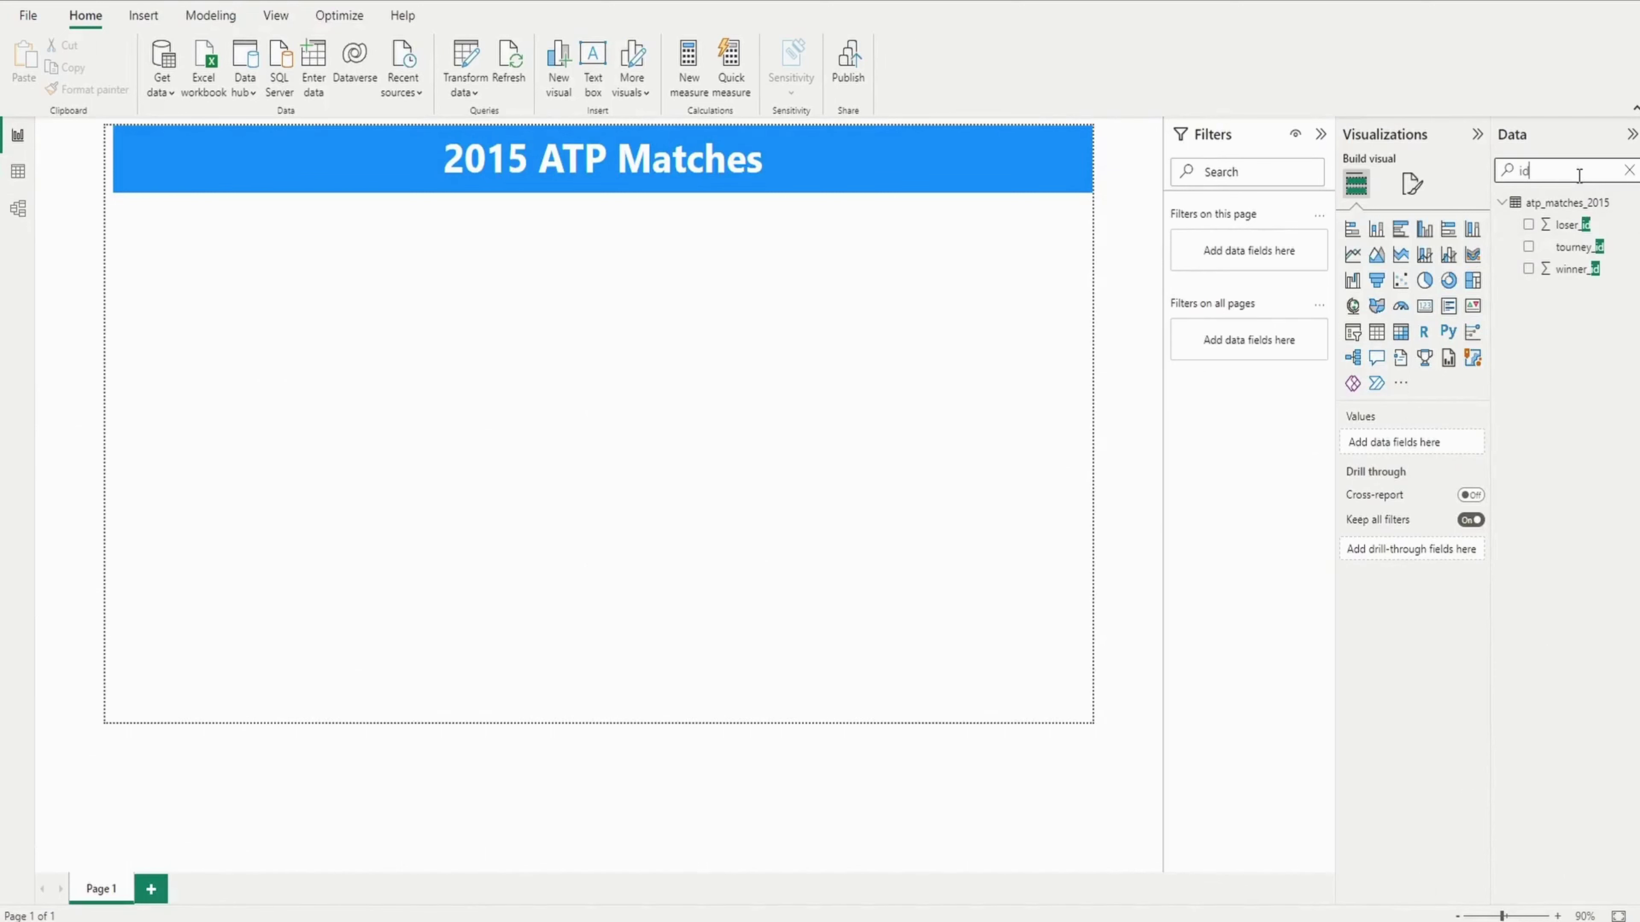
{"action": "left_click_drag", "start_coordinate": [1595, 247], "coordinate": [872, 381]}
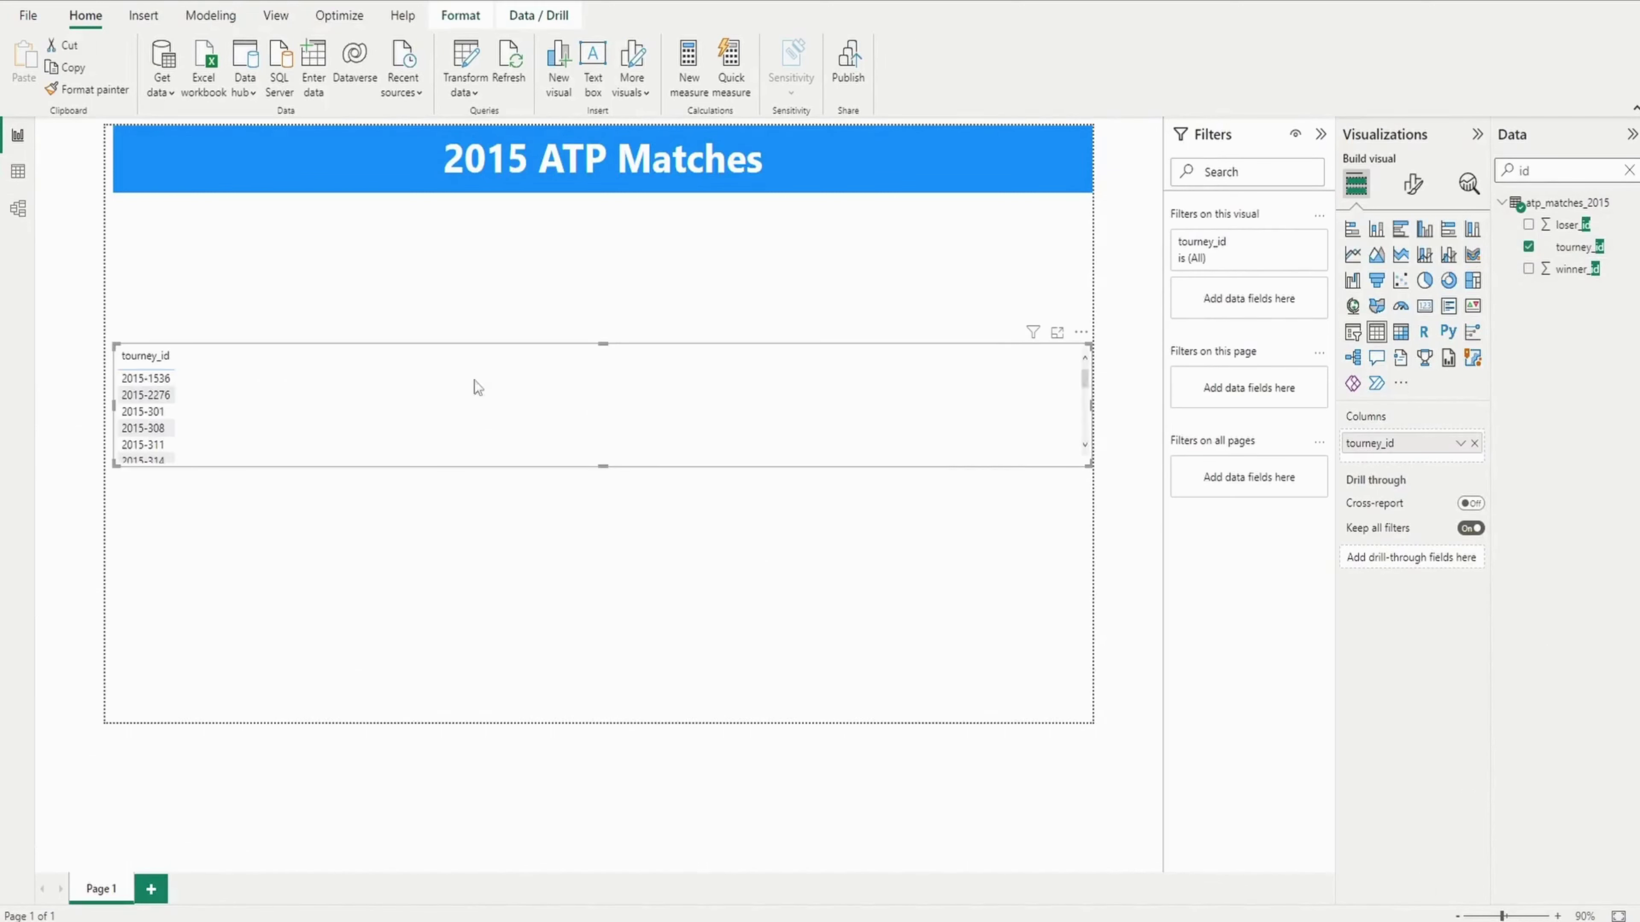
{"action": "scroll", "coordinate": [181, 402], "scroll_direction": "down", "scroll_amount": 5}
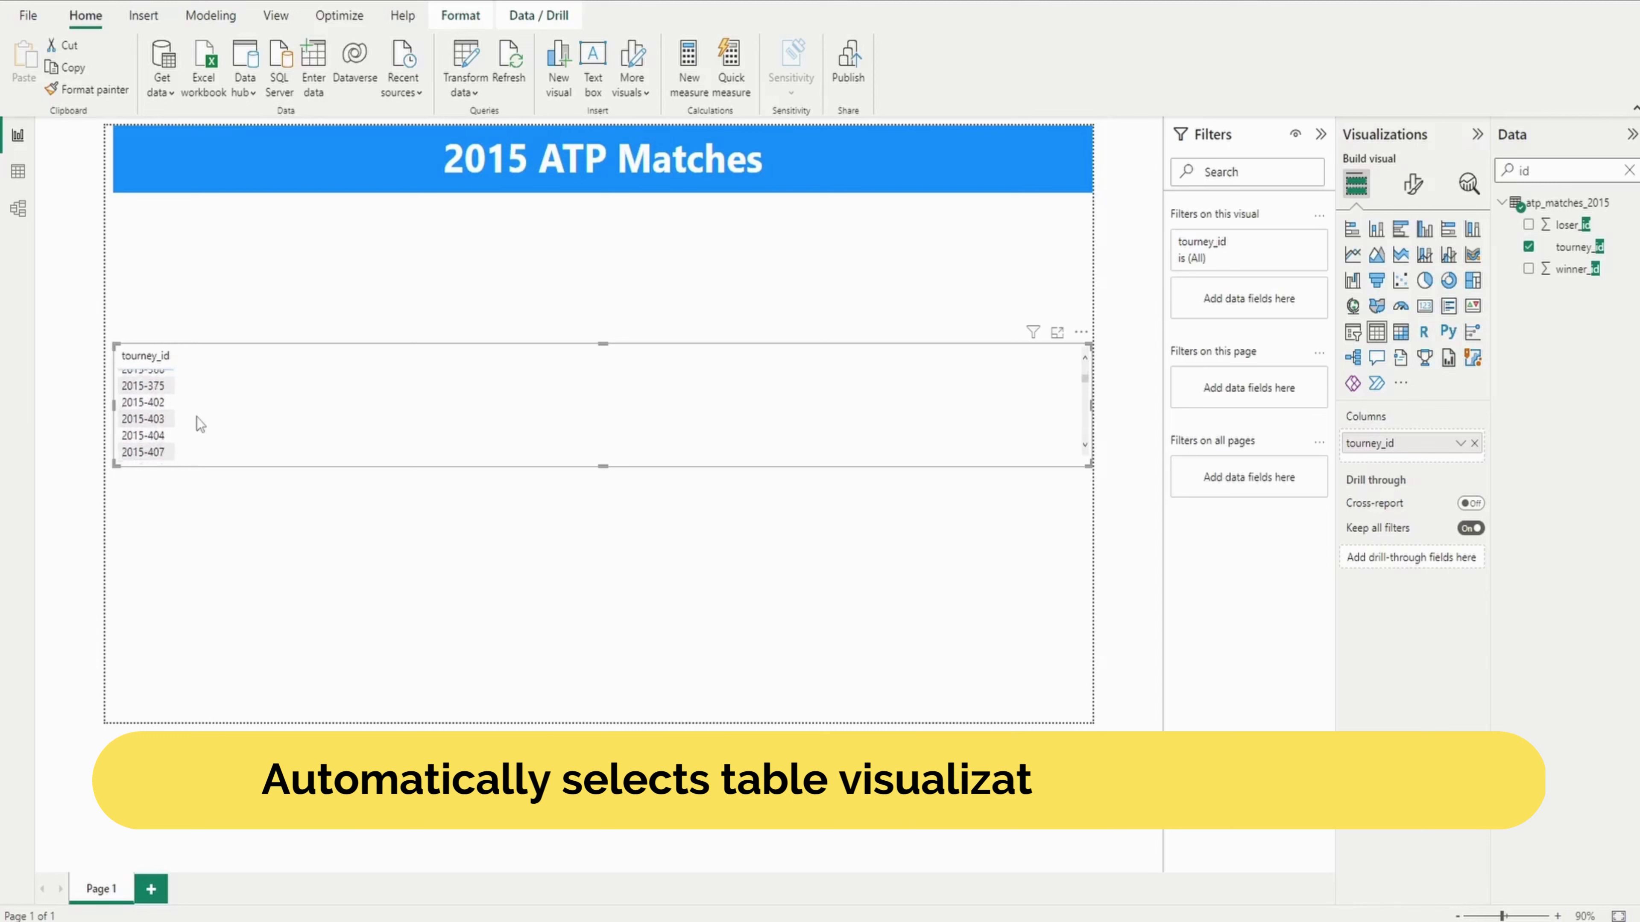
{"action": "scroll", "coordinate": [315, 398], "scroll_direction": "up", "scroll_amount": 3}
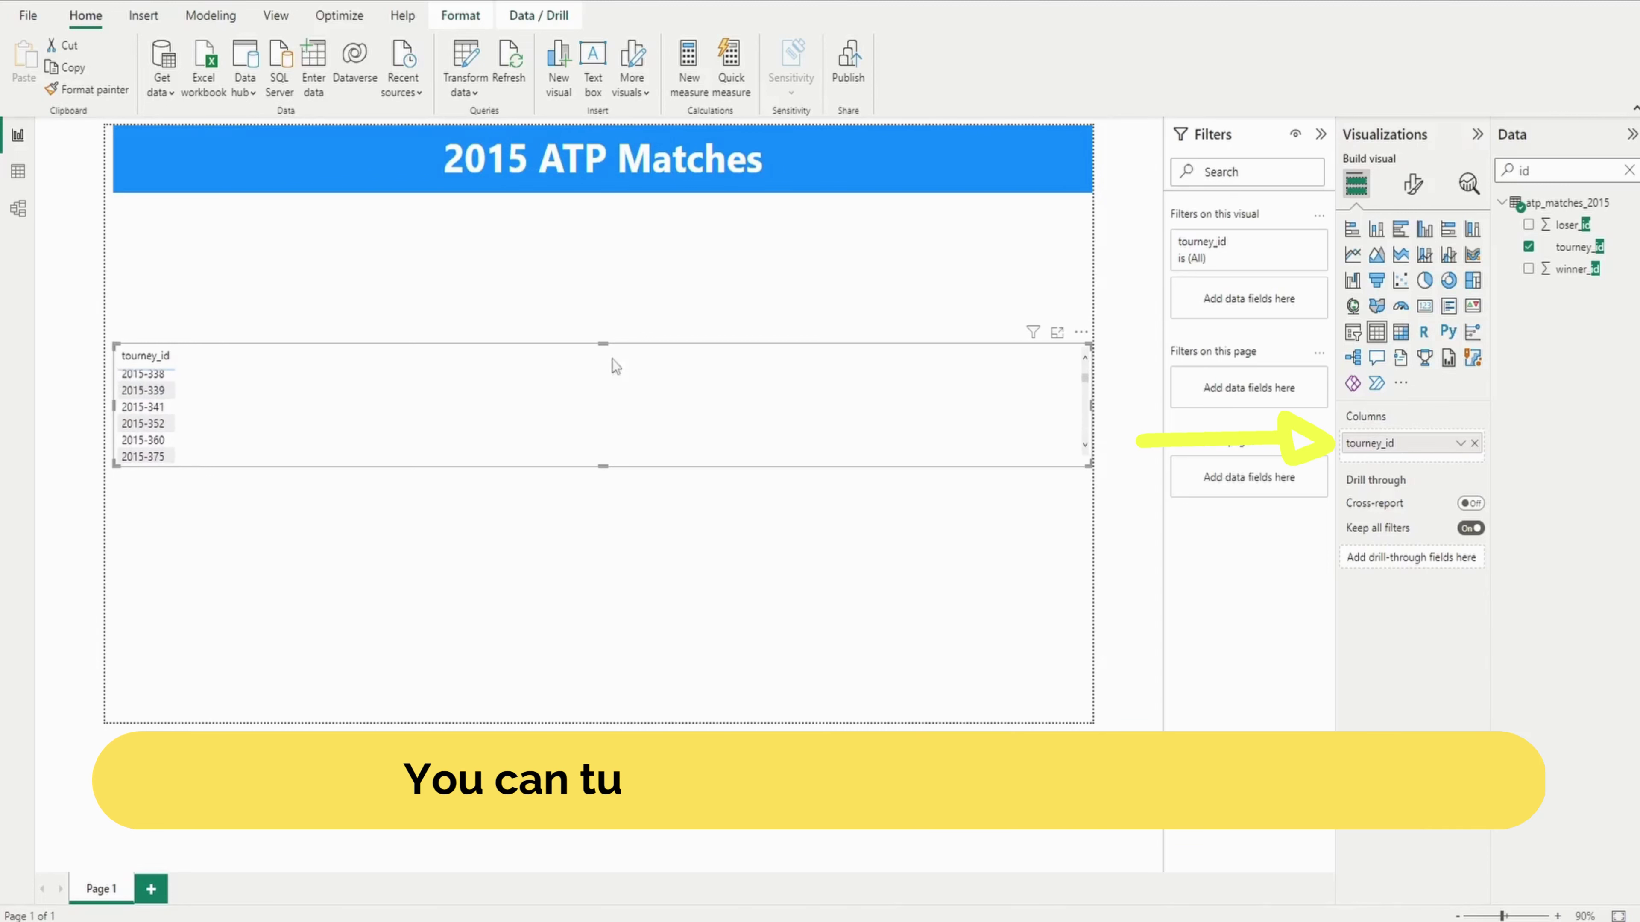
{"action": "left_click", "coordinate": [1460, 444]}
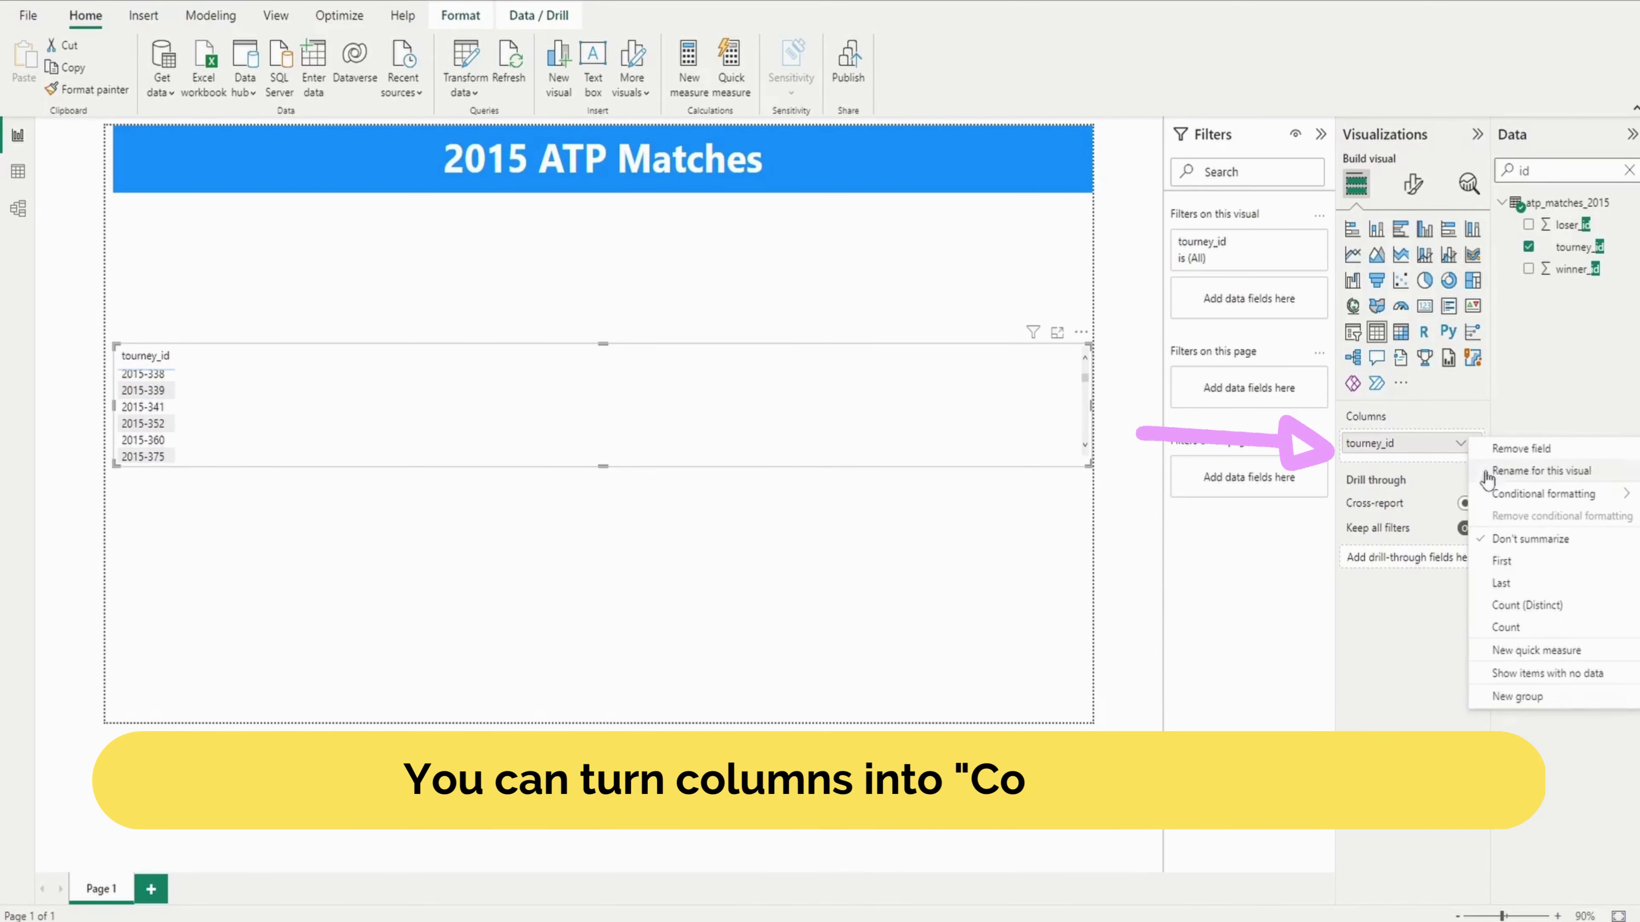
{"action": "left_click", "coordinate": [1504, 623]}
{"action": "left_click_drag", "start_coordinate": [307, 356], "coordinate": [308, 213]}
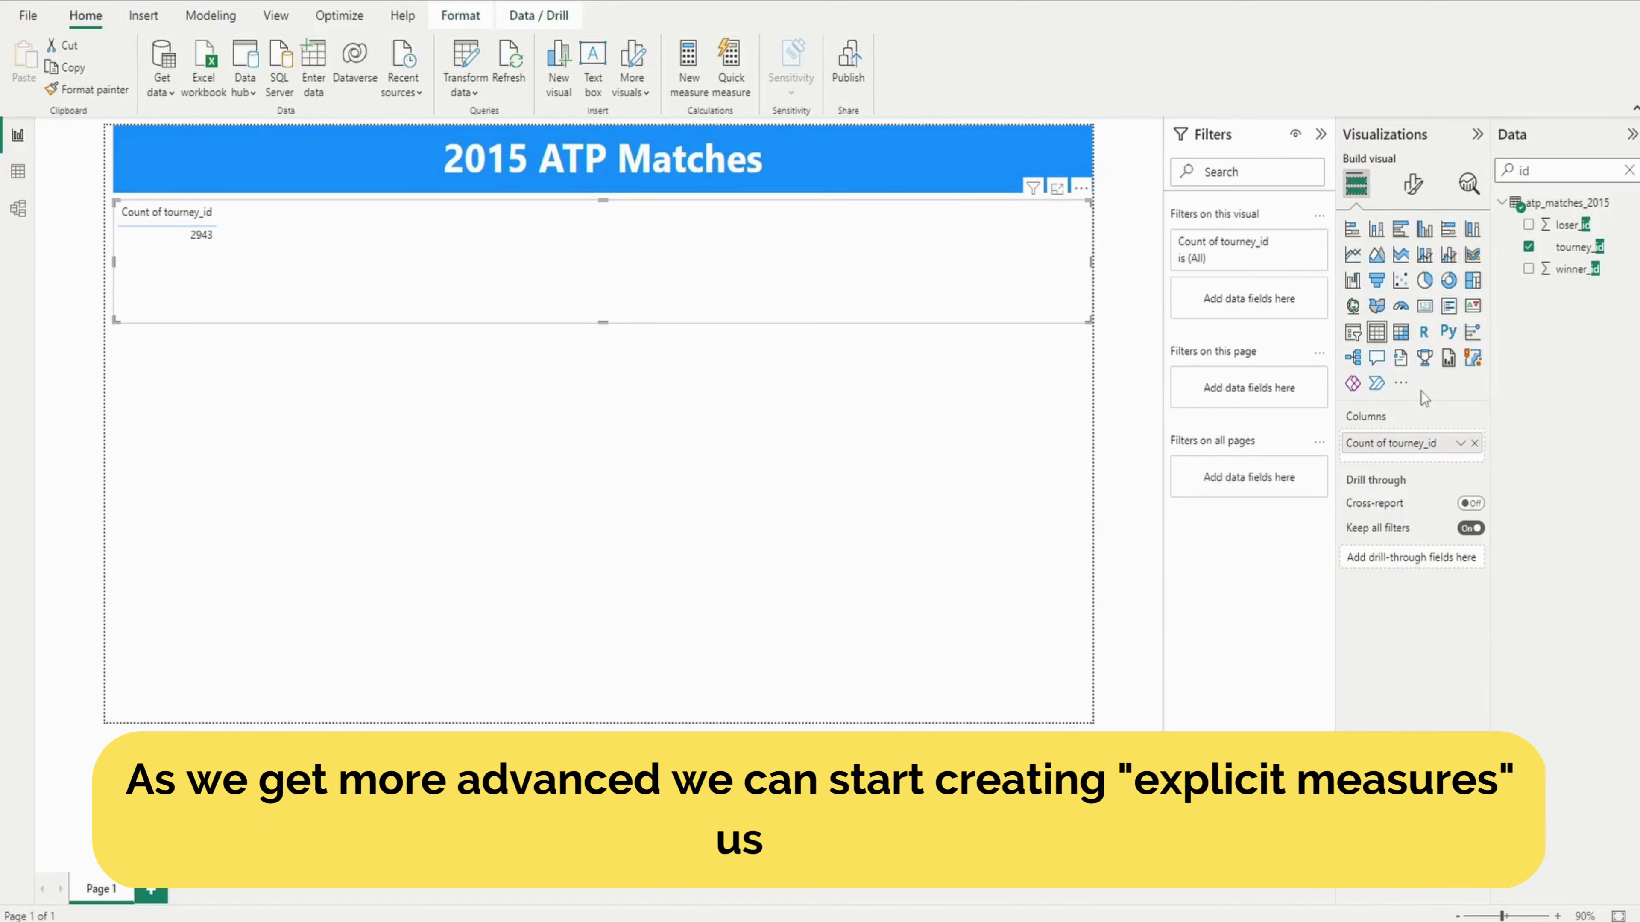
{"action": "left_click", "coordinate": [1424, 306]}
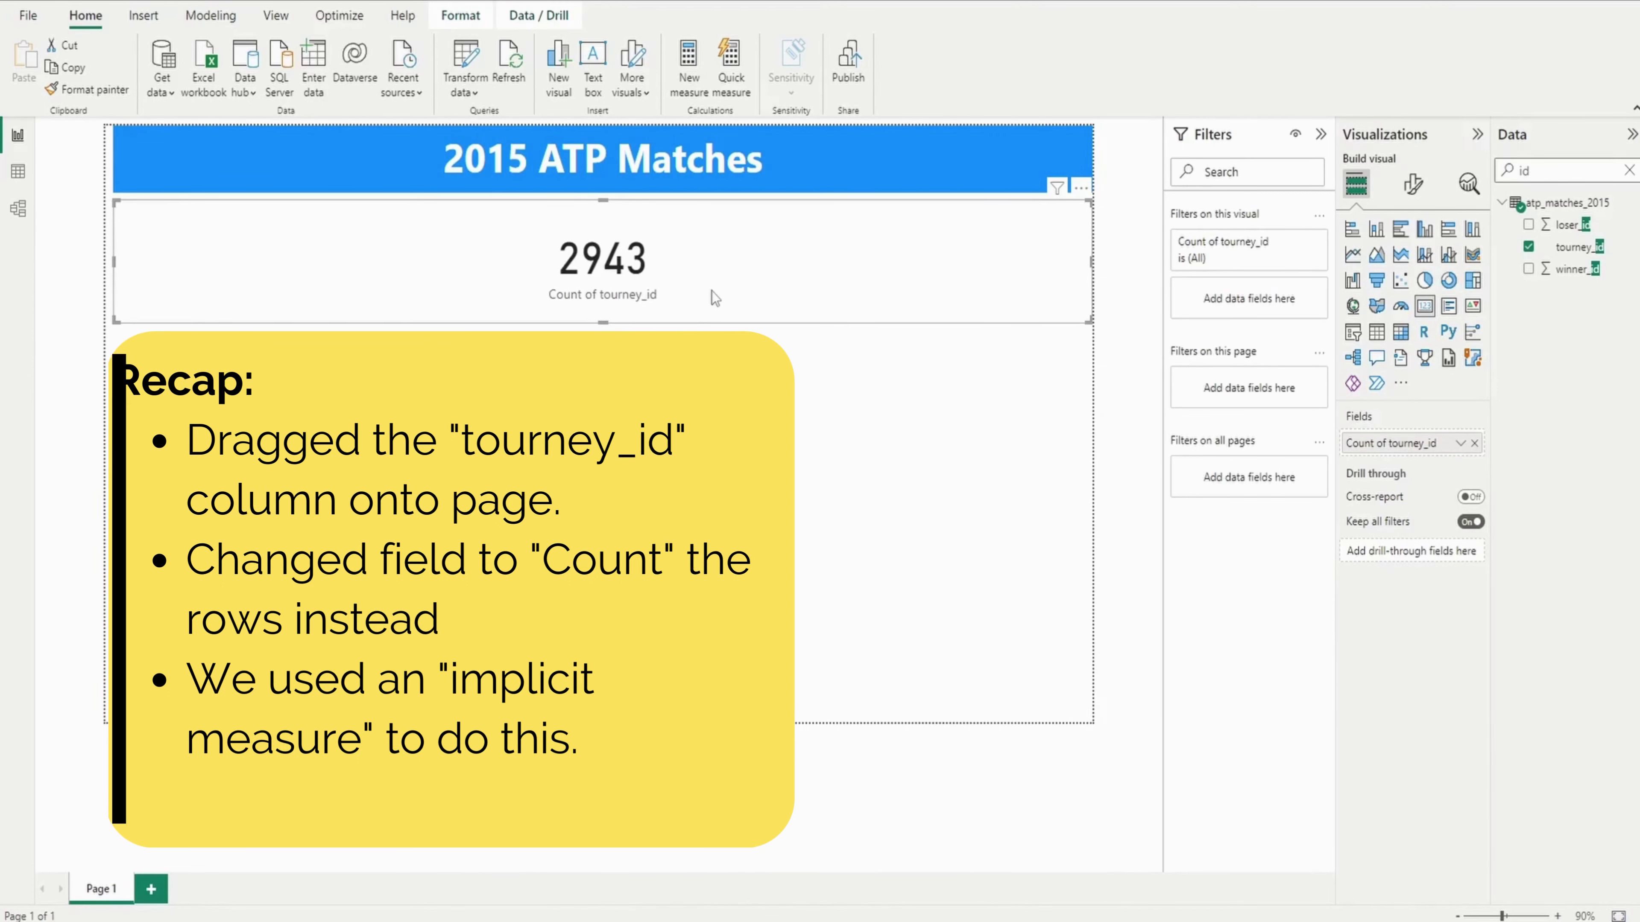
Make it a line chart of match count by tourney_date Month, with data labels on
{"action": "left_click", "coordinate": [1352, 254]}
{"action": "double_click", "coordinate": [1525, 170]}
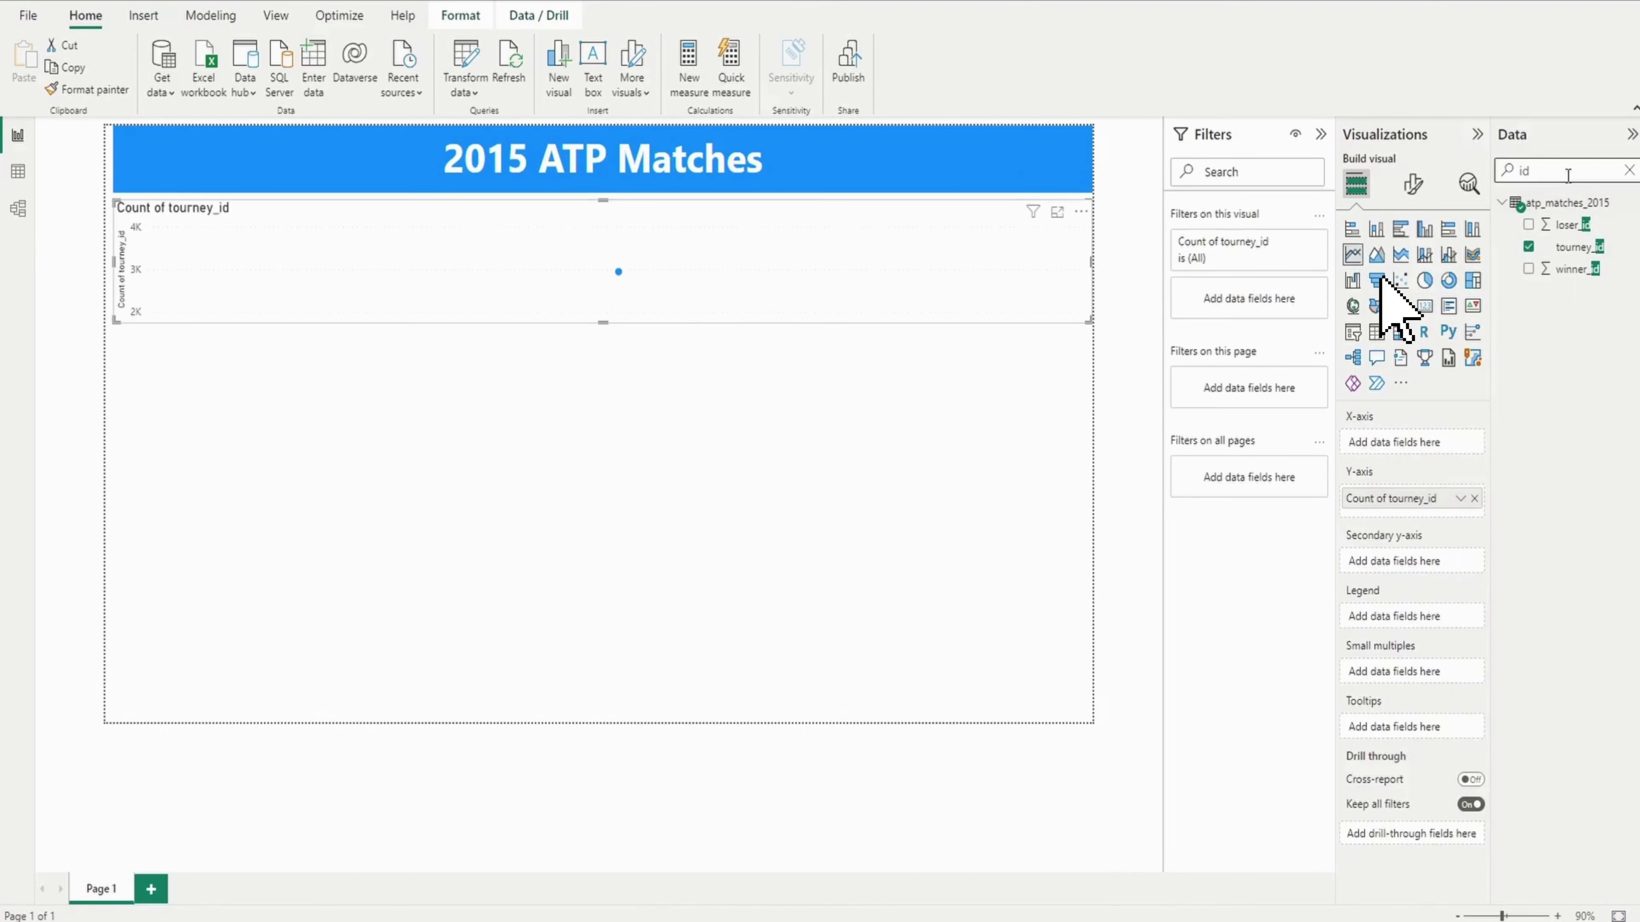
{"action": "type", "text": "date"}
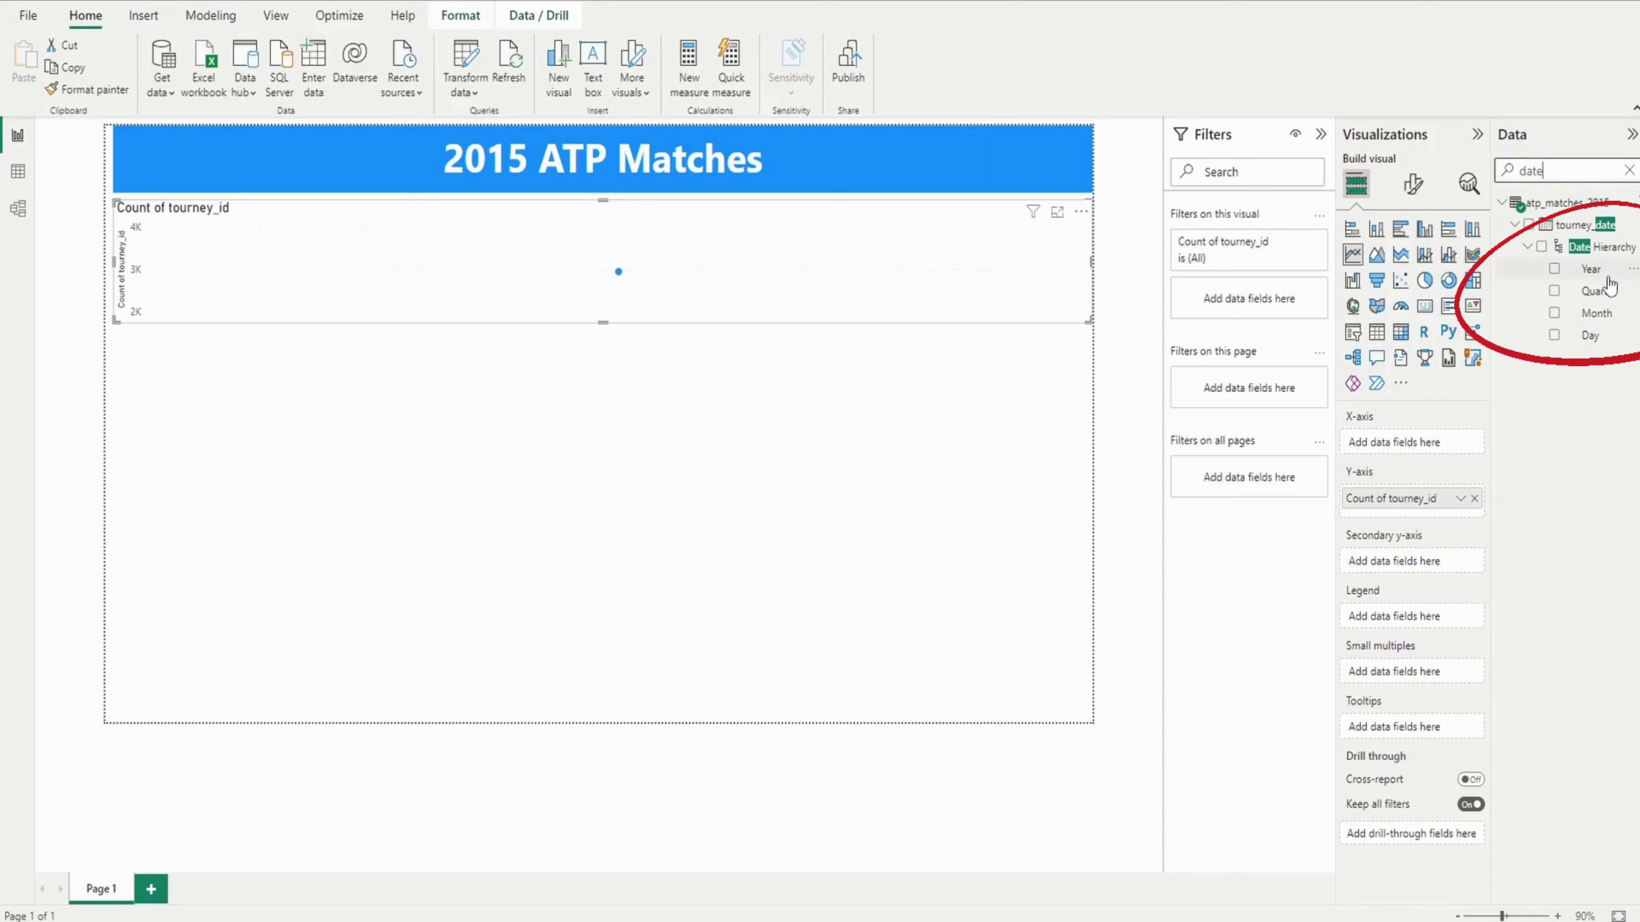
{"action": "left_click_drag", "start_coordinate": [1594, 246], "coordinate": [1464, 460]}
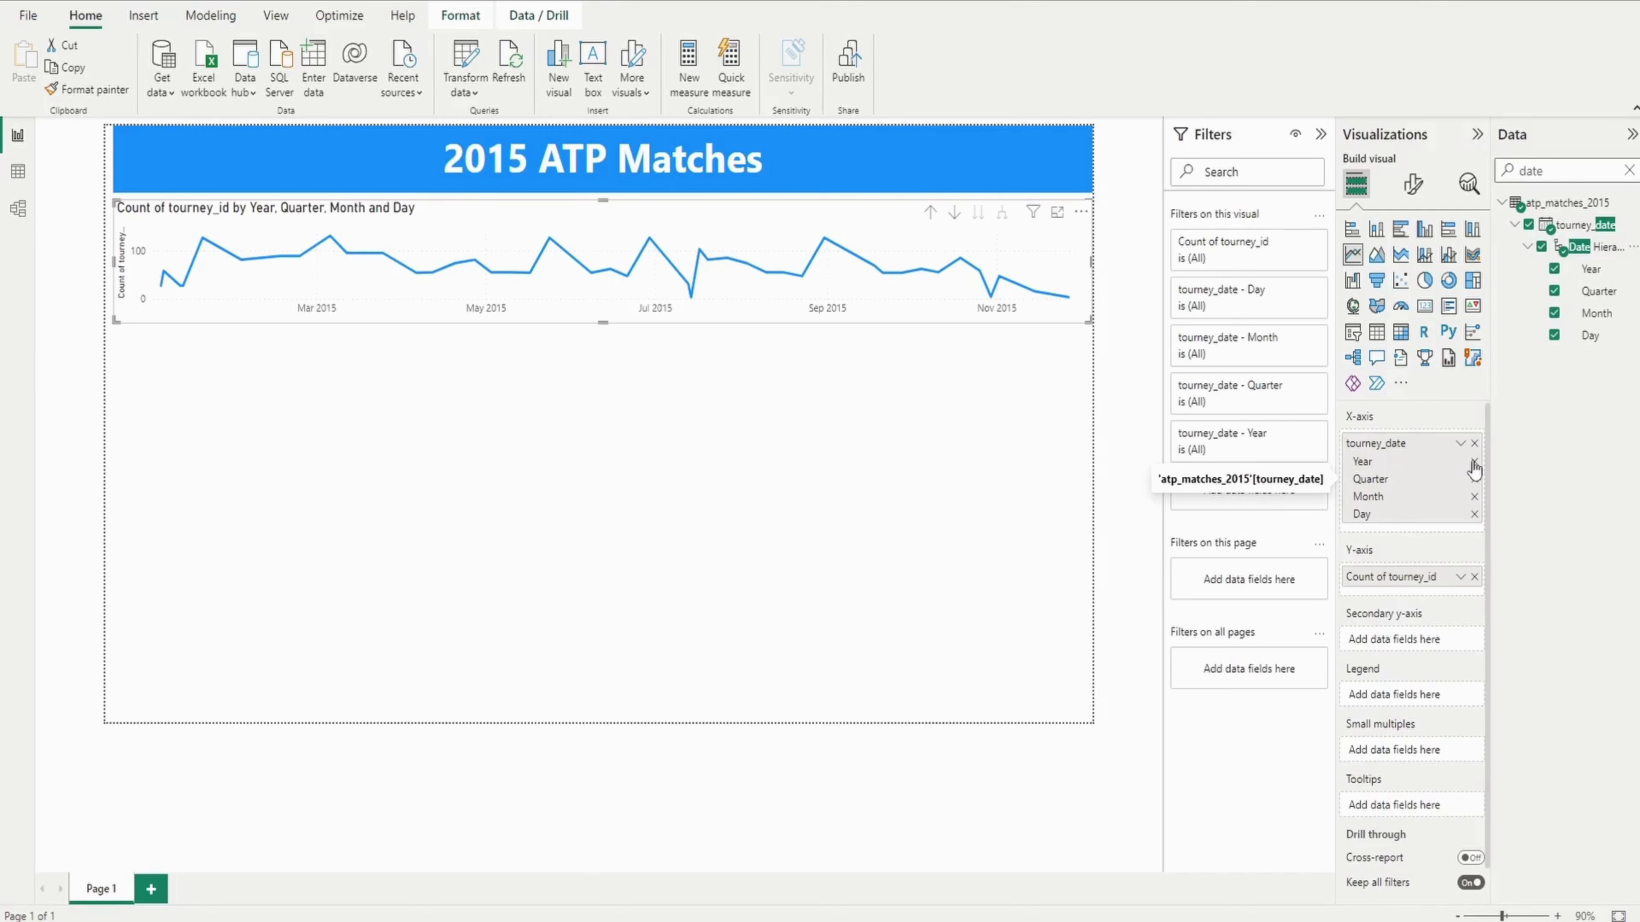
{"action": "left_click", "coordinate": [1474, 461]}
{"action": "left_click", "coordinate": [1473, 461]}
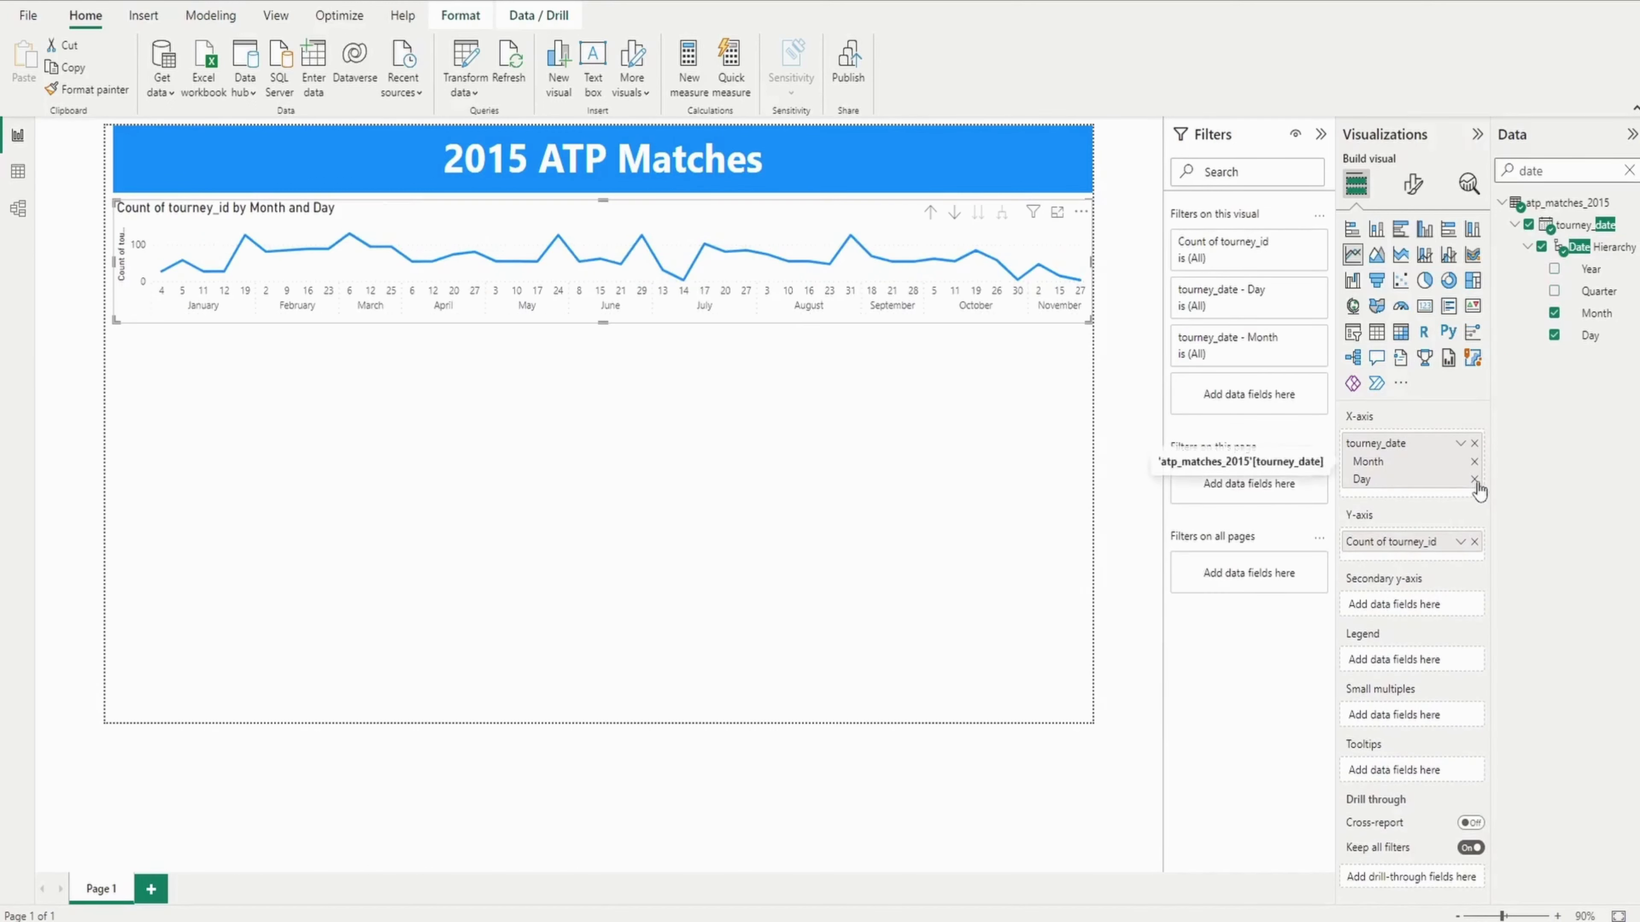
{"action": "left_click", "coordinate": [1474, 478]}
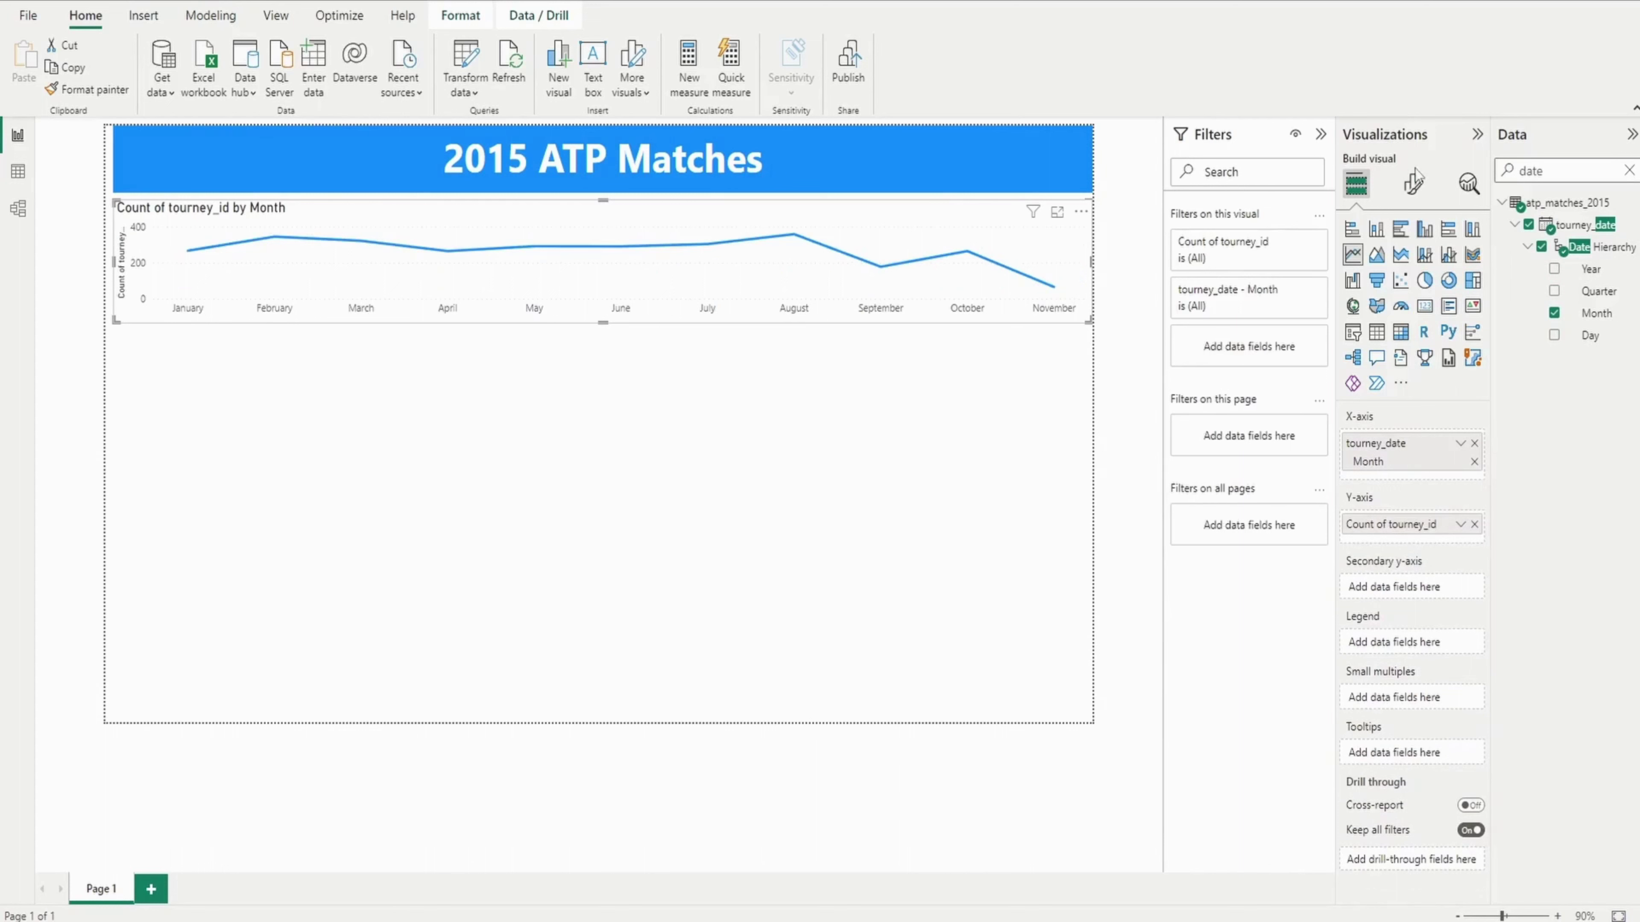
{"action": "left_click", "coordinate": [1413, 183]}
{"action": "left_click", "coordinate": [1468, 652]}
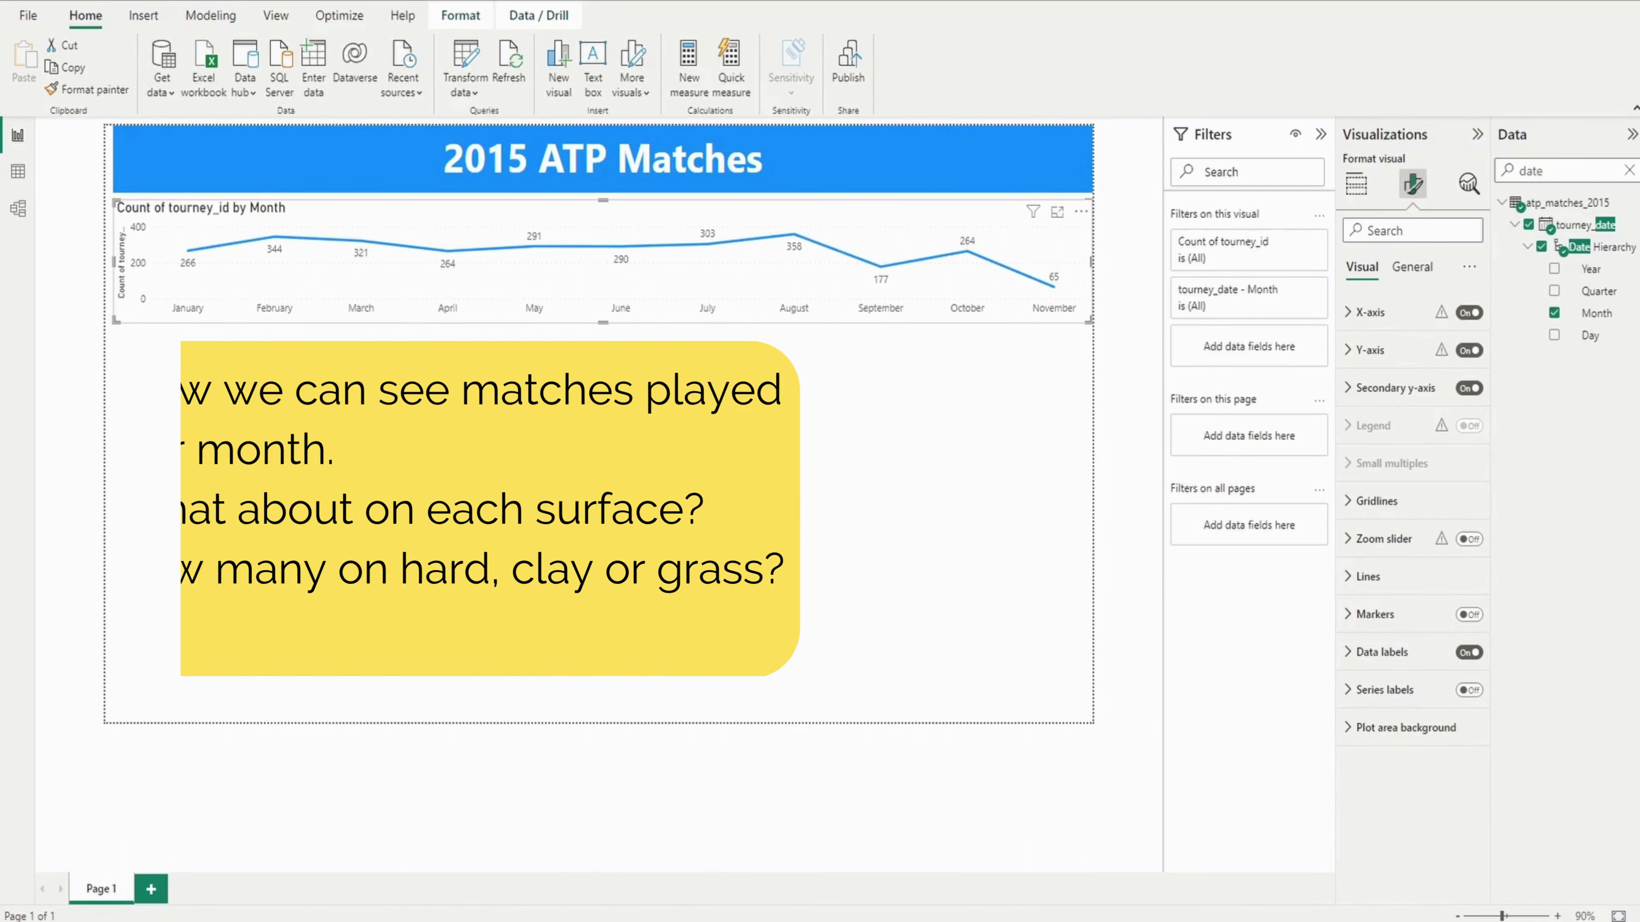
Turn the line chart into a column chart stacked by surface and make it taller
{"action": "left_click", "coordinate": [1355, 184]}
{"action": "left_click", "coordinate": [1377, 229]}
{"action": "key", "text": "BackSpace"}
{"action": "key", "text": "BackSpace"}
{"action": "key", "text": "BackSpace"}
{"action": "key", "text": "BackSpace"}
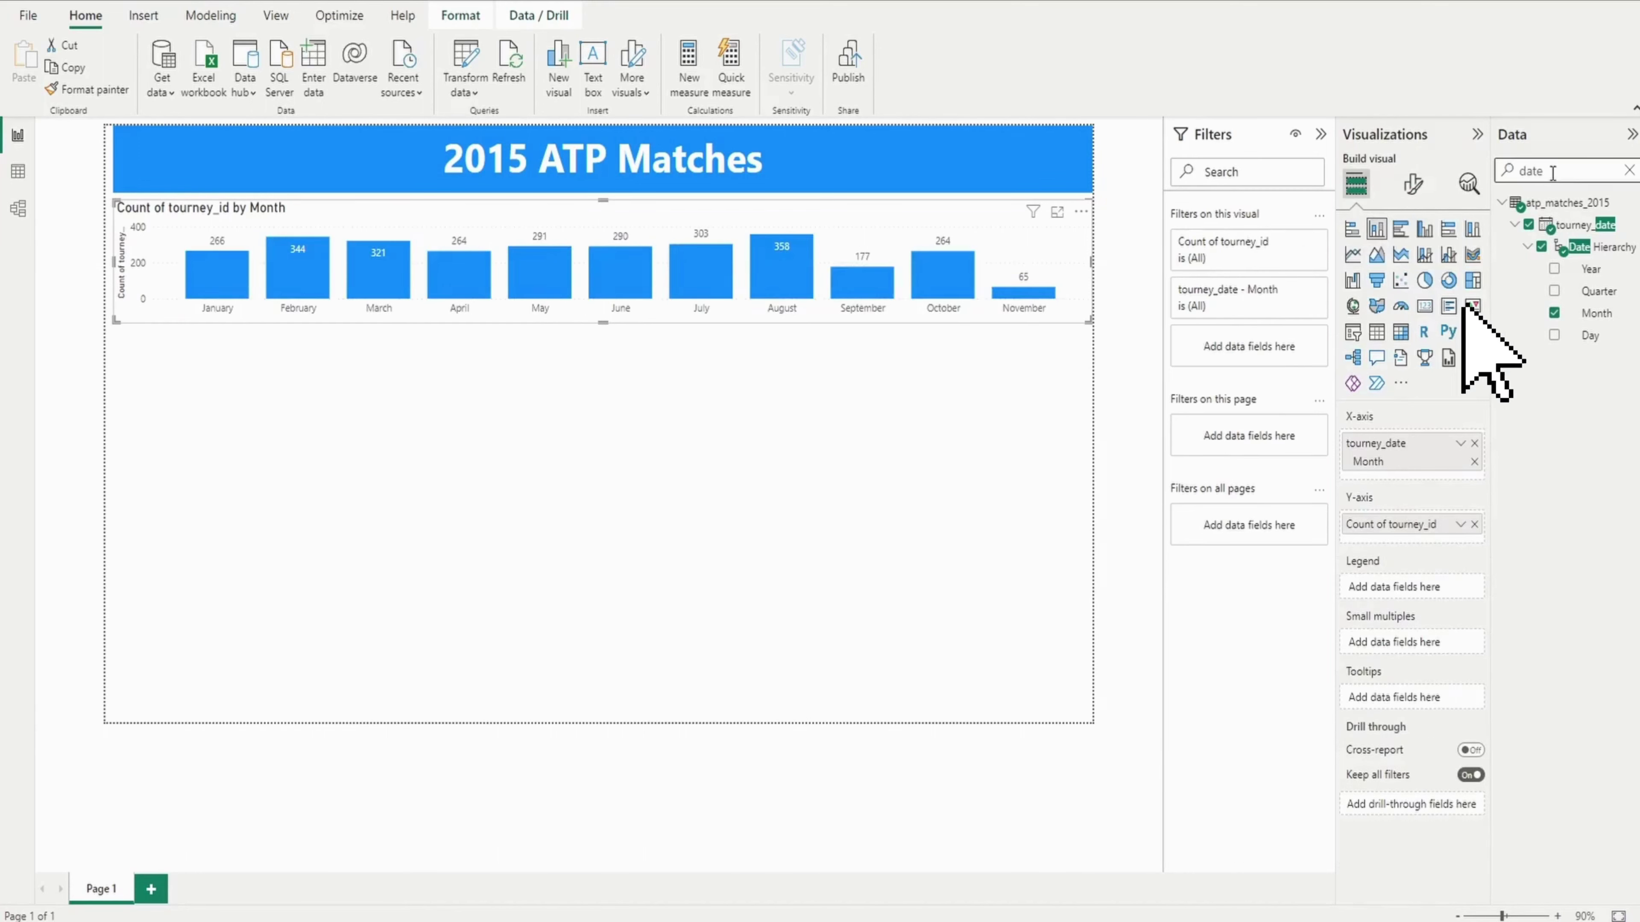
{"action": "type", "text": "surf"}
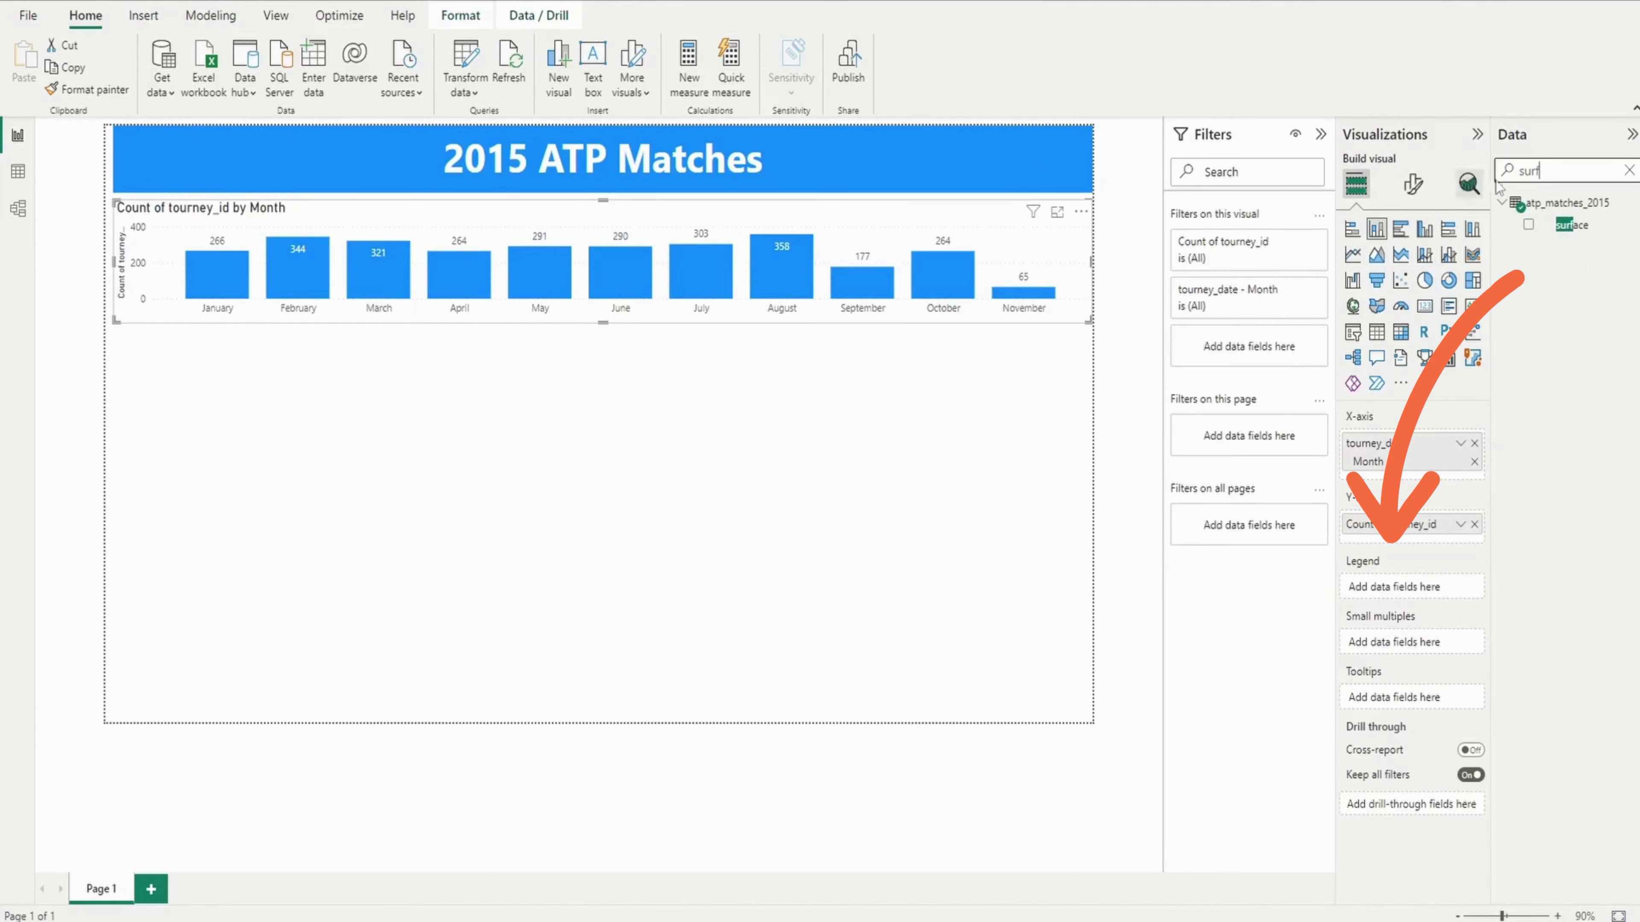
{"action": "left_click_drag", "start_coordinate": [1572, 225], "coordinate": [1375, 584]}
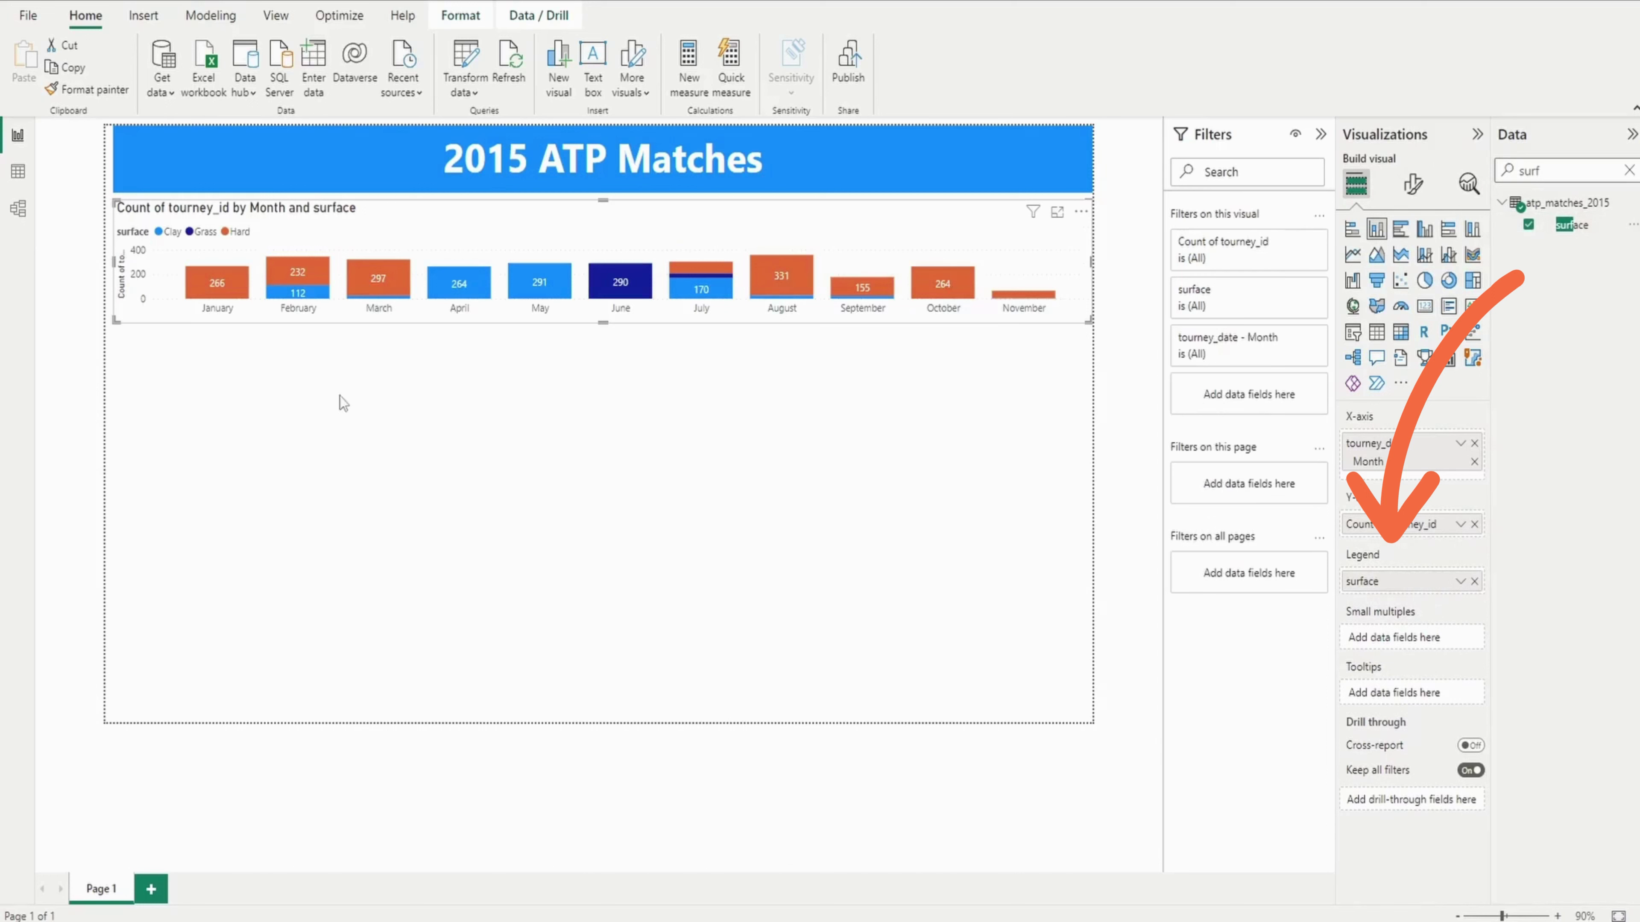
{"action": "left_click_drag", "start_coordinate": [602, 322], "coordinate": [602, 423]}
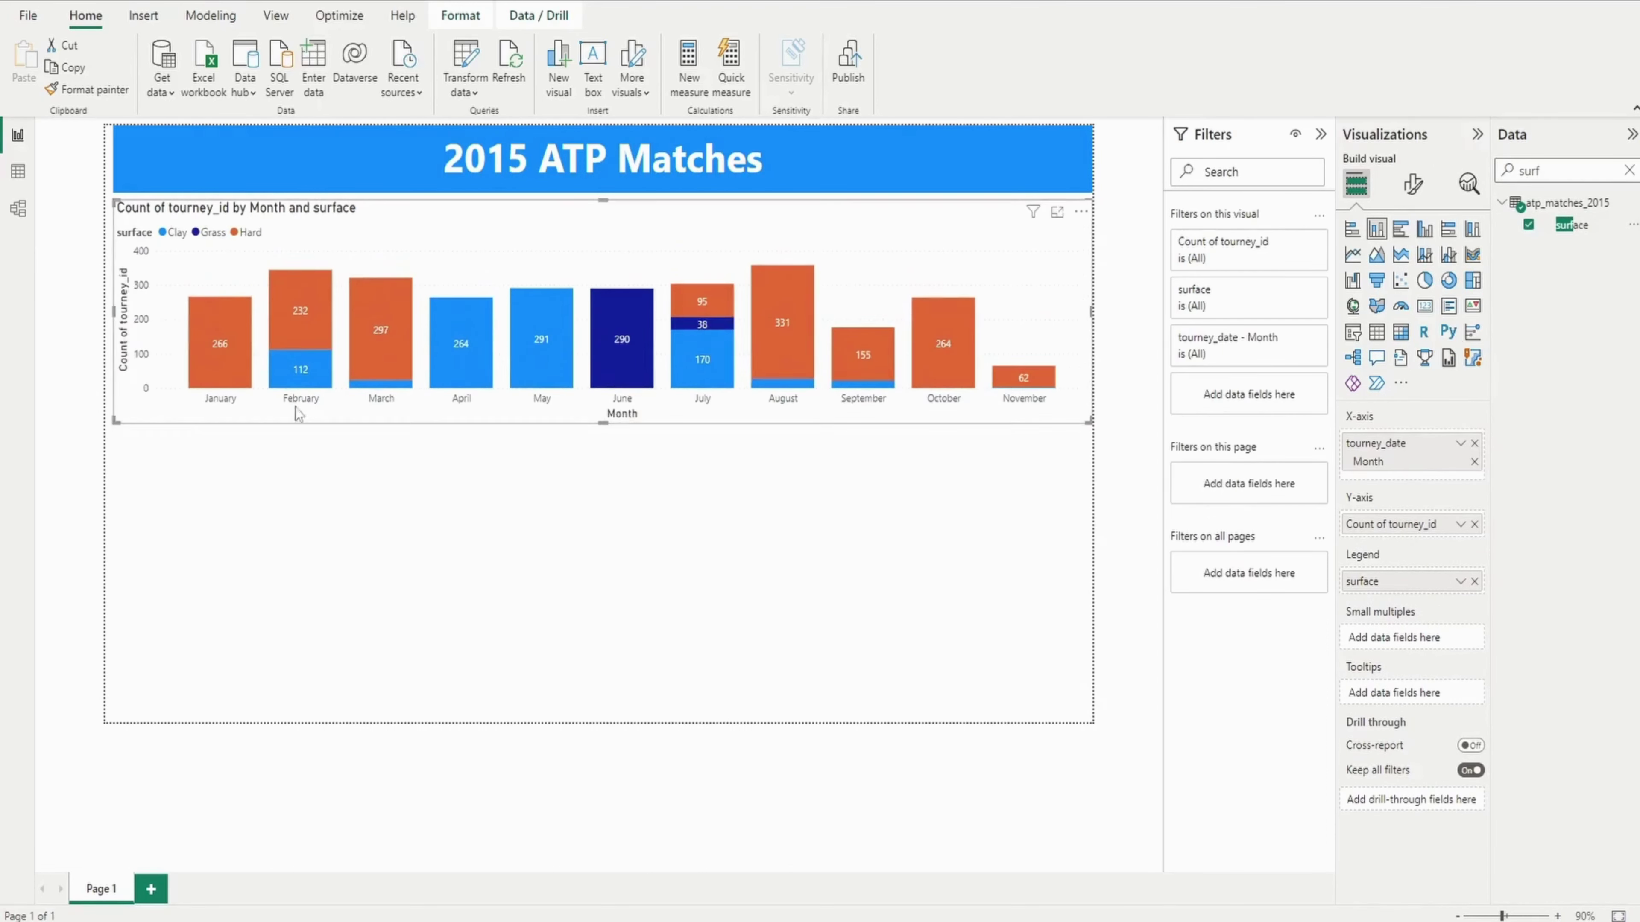
{"action": "left_click_drag", "start_coordinate": [116, 421], "coordinate": [254, 440]}
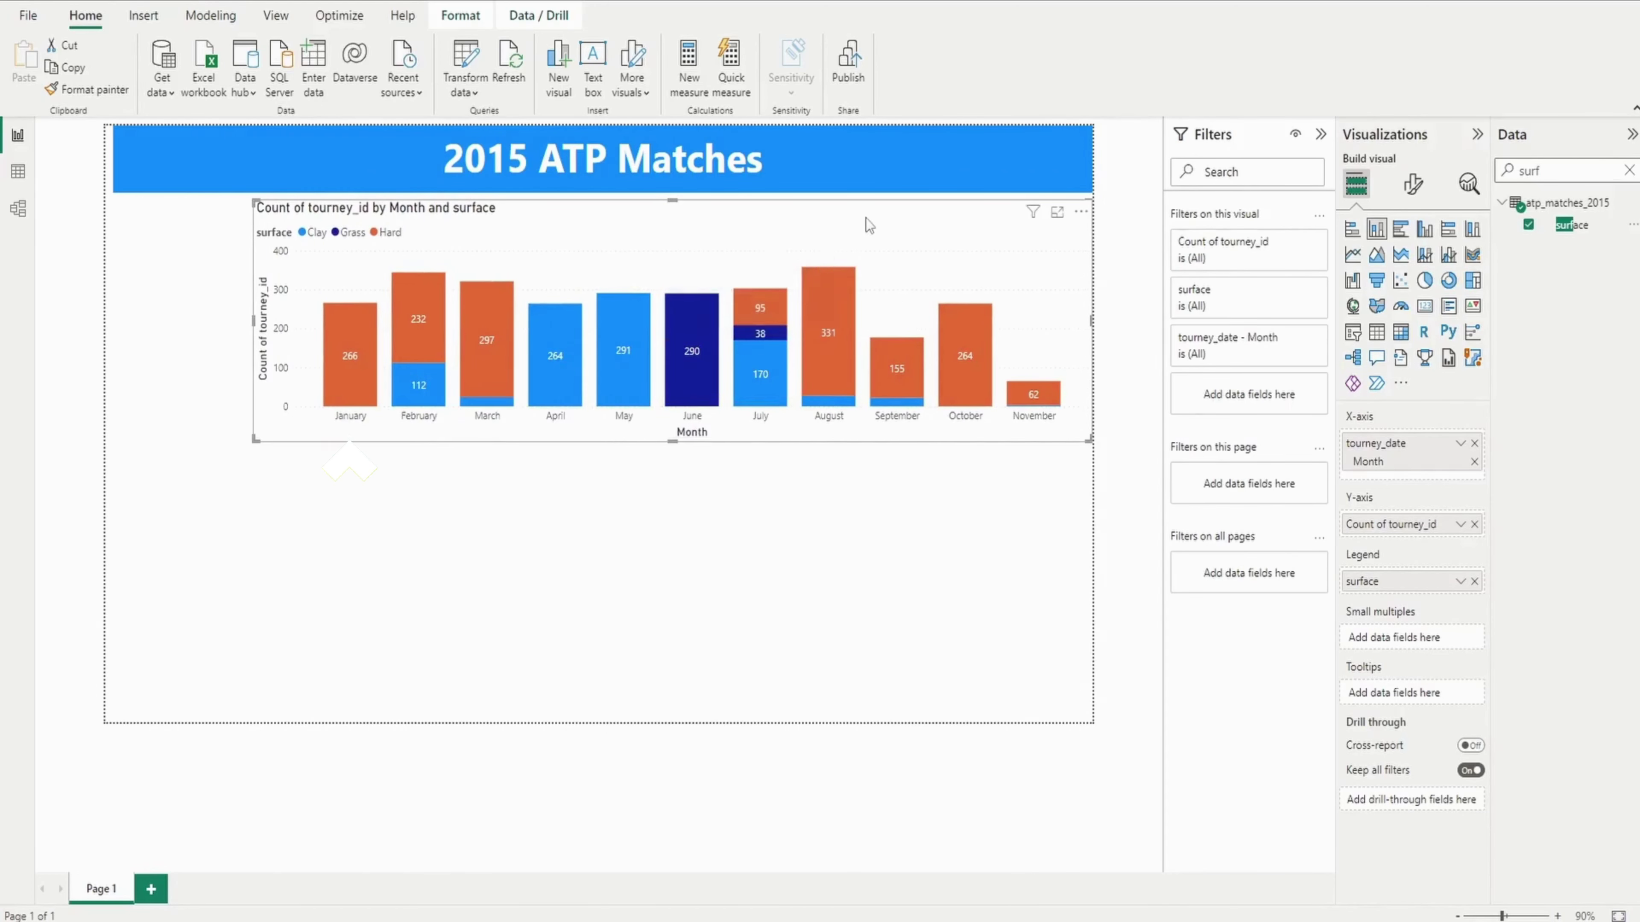
Colour the Clay columns orange, Grass a custom green and Hard navy blue
{"action": "left_click", "coordinate": [1413, 184]}
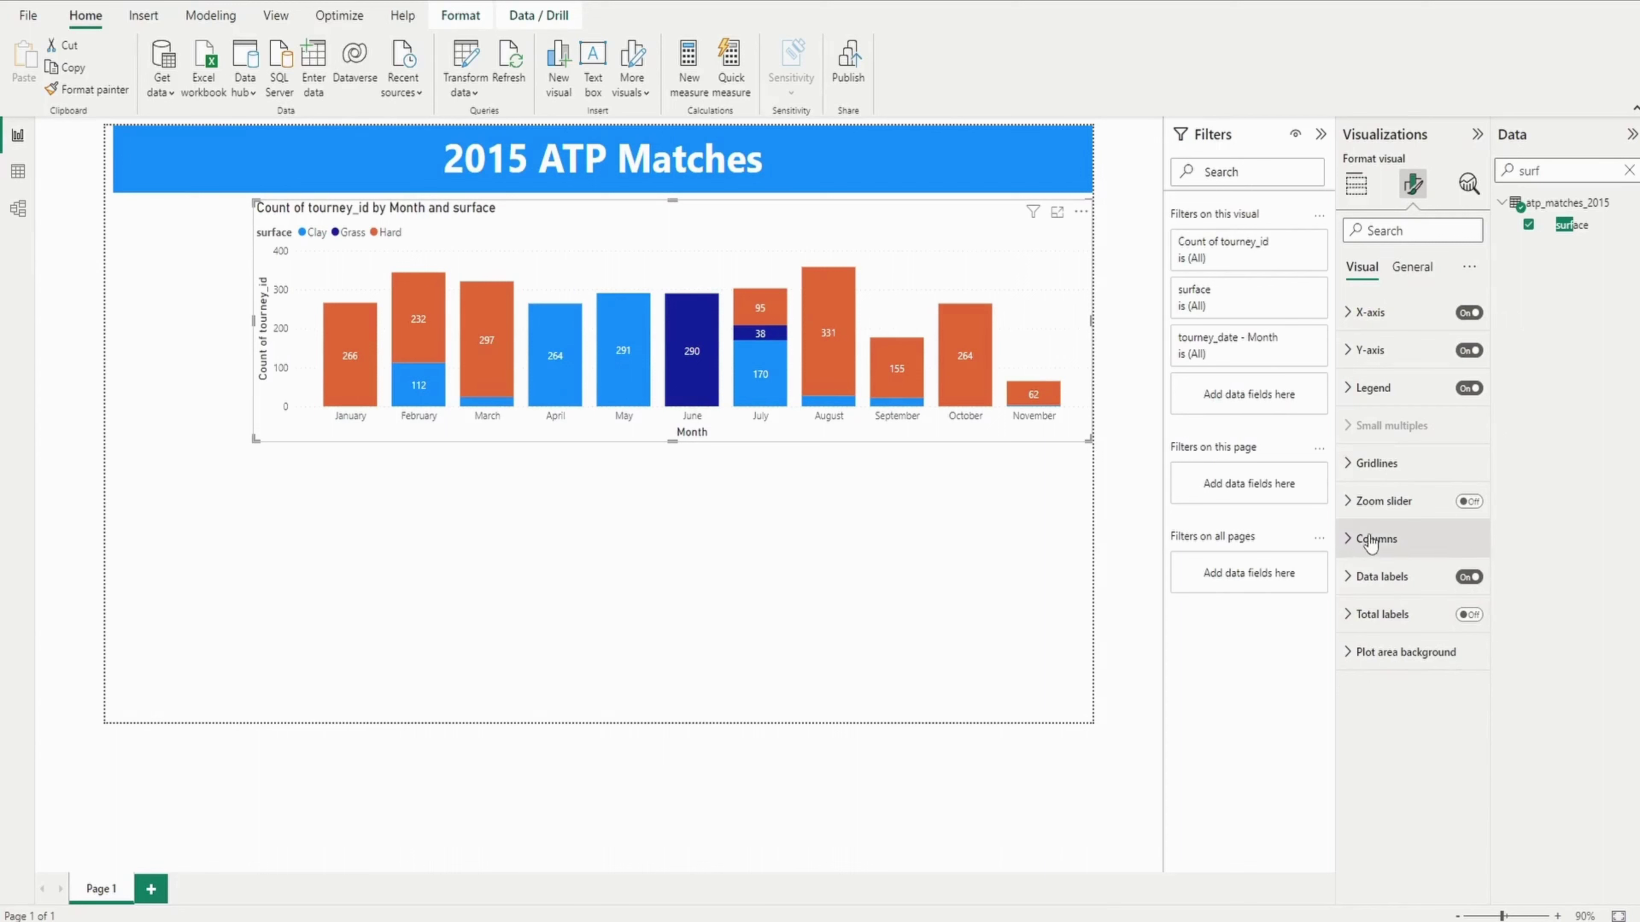
{"action": "left_click", "coordinate": [1452, 538]}
{"action": "left_click", "coordinate": [1384, 631]}
{"action": "left_click", "coordinate": [1467, 338]}
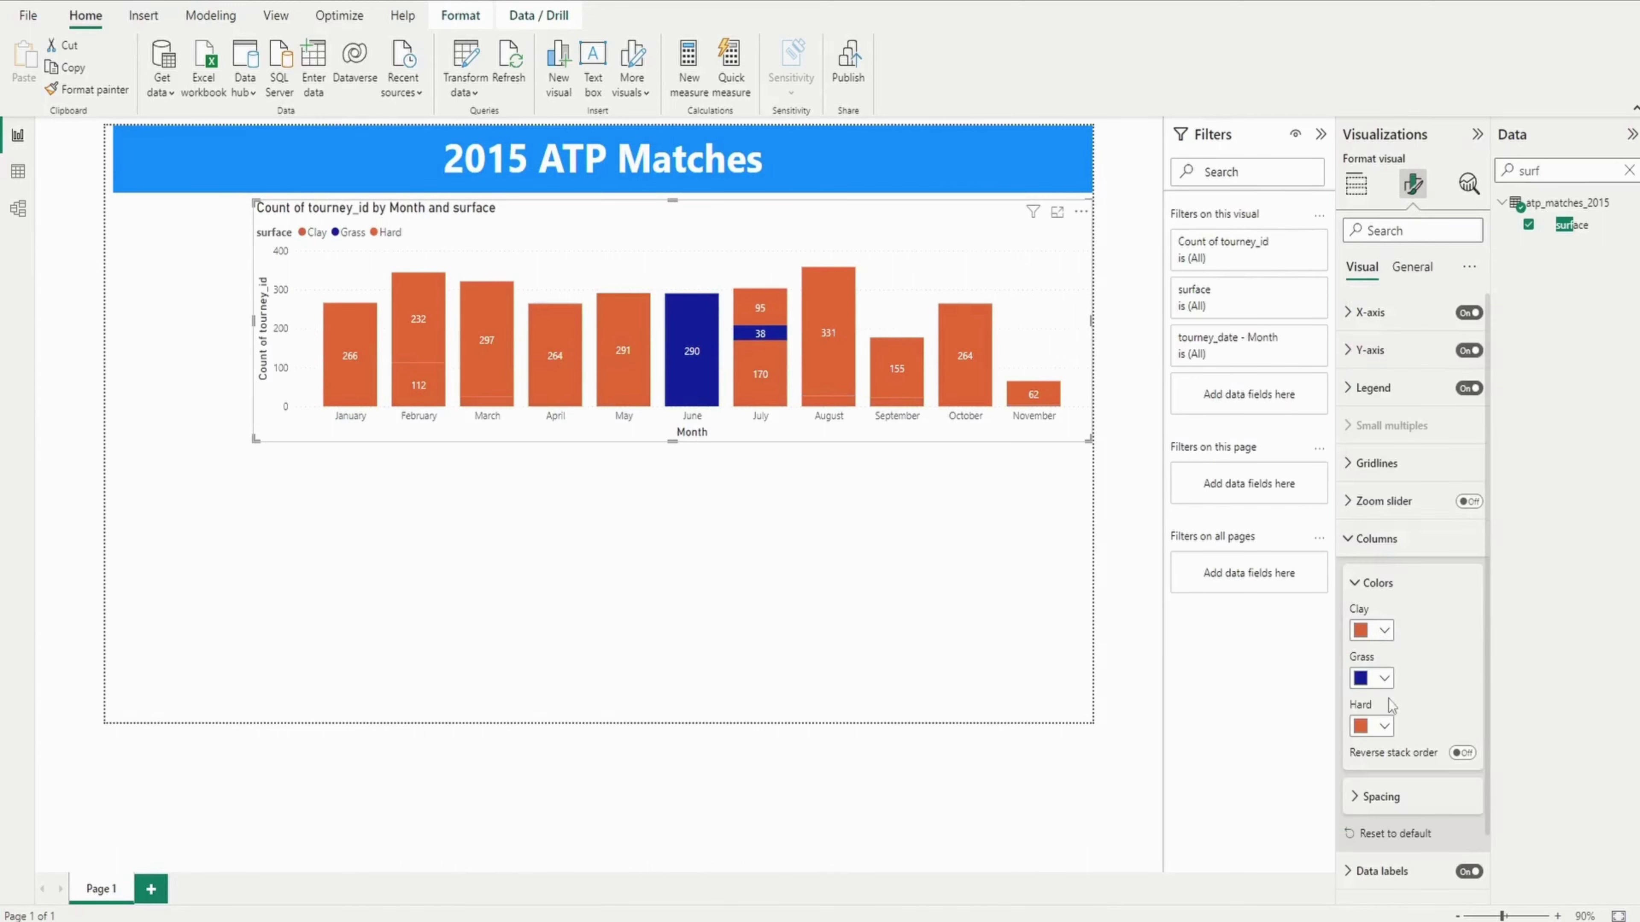
{"action": "left_click", "coordinate": [1383, 678]}
{"action": "left_click", "coordinate": [1424, 643]}
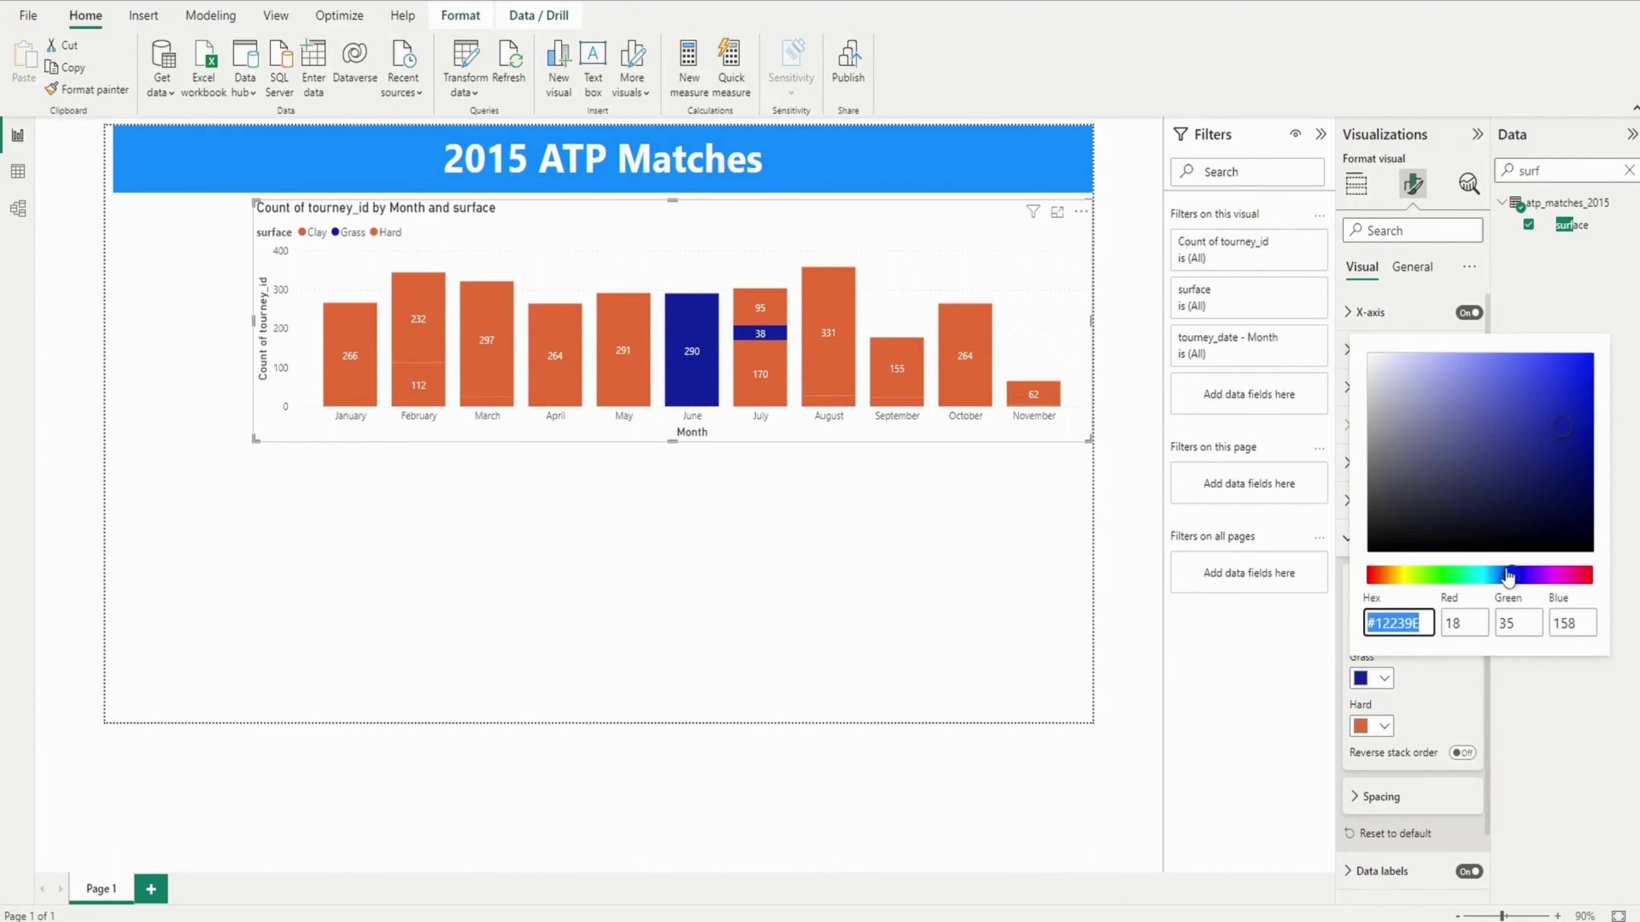
{"action": "left_click_drag", "start_coordinate": [1508, 577], "coordinate": [1448, 581]}
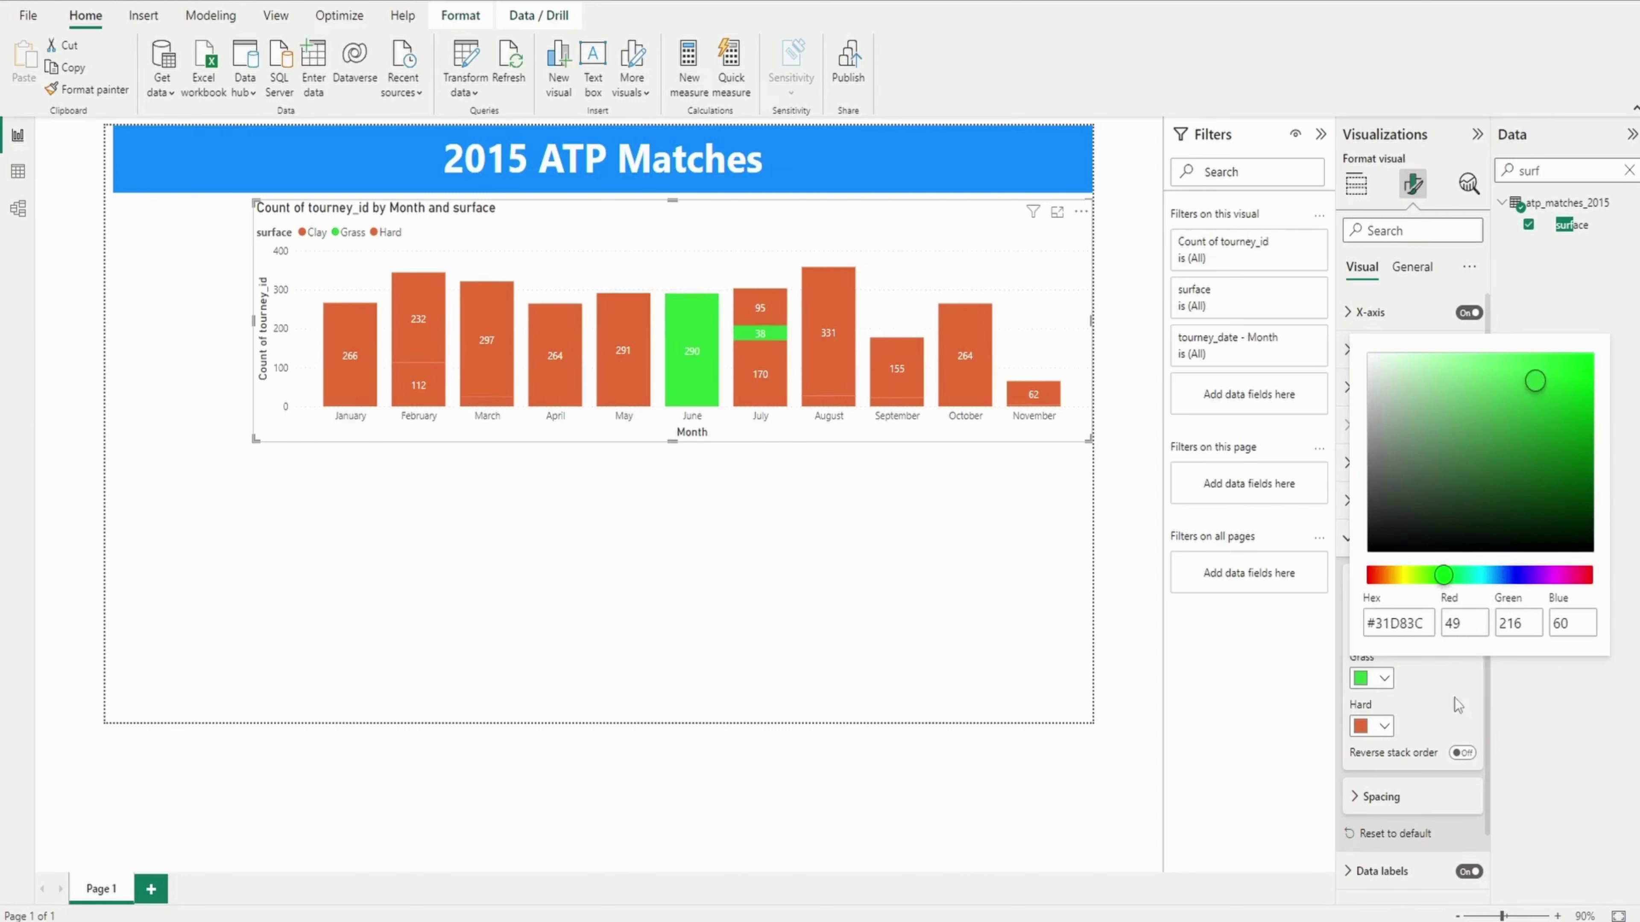
{"action": "left_click", "coordinate": [1382, 726]}
{"action": "left_click", "coordinate": [1371, 725]}
{"action": "left_click", "coordinate": [1443, 435]}
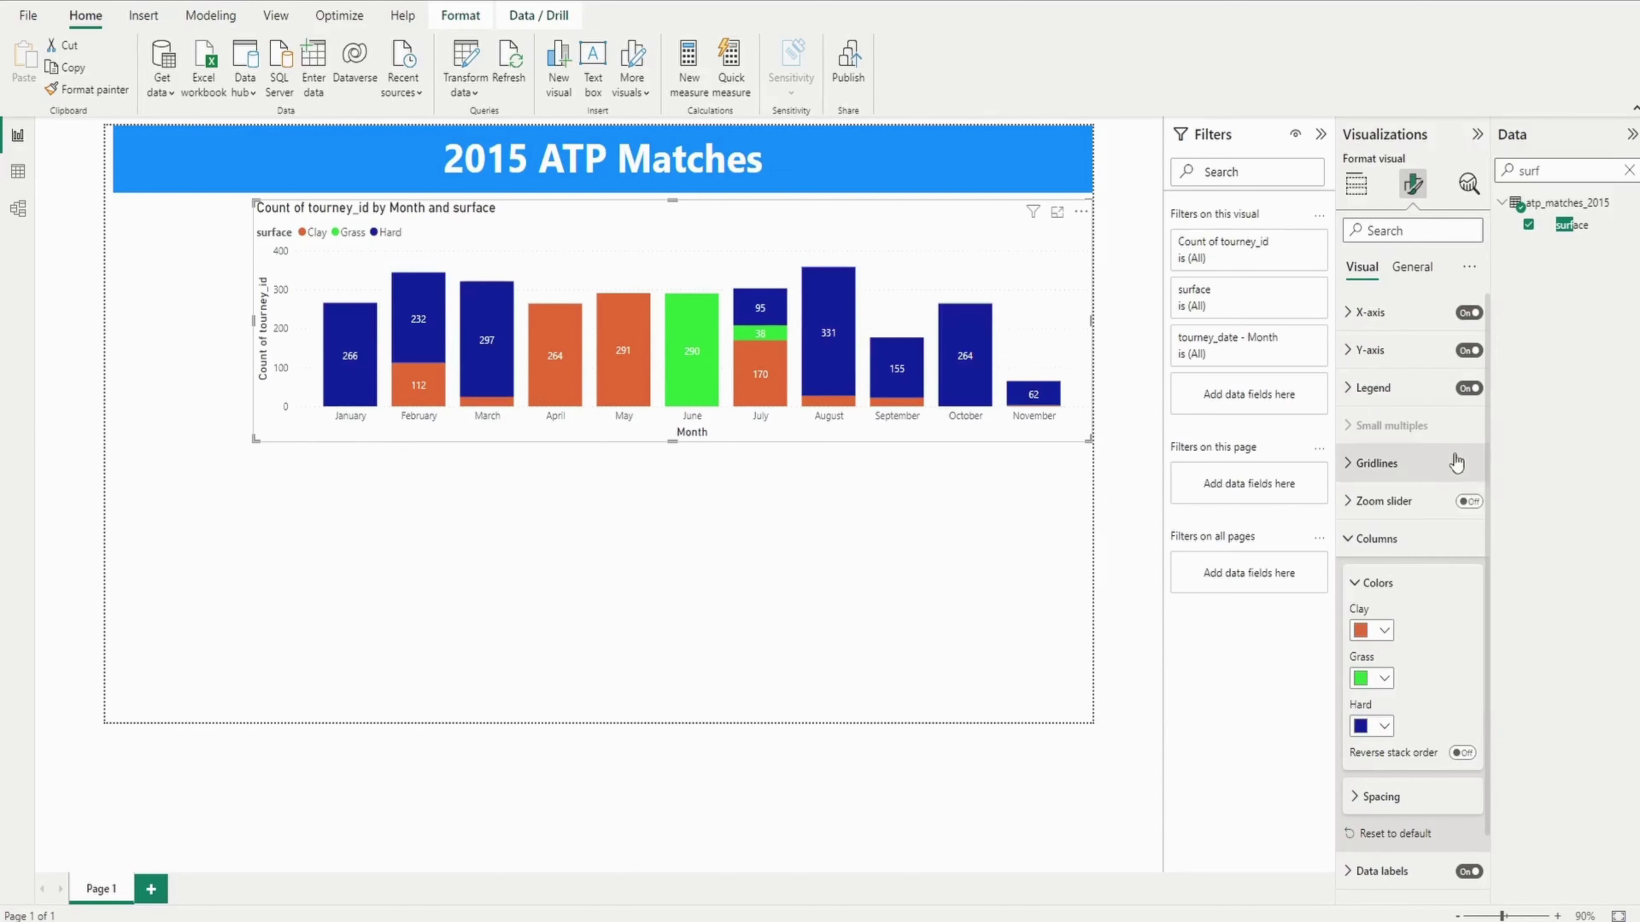
{"action": "left_click", "coordinate": [1362, 539]}
{"action": "key", "text": "Escape"}
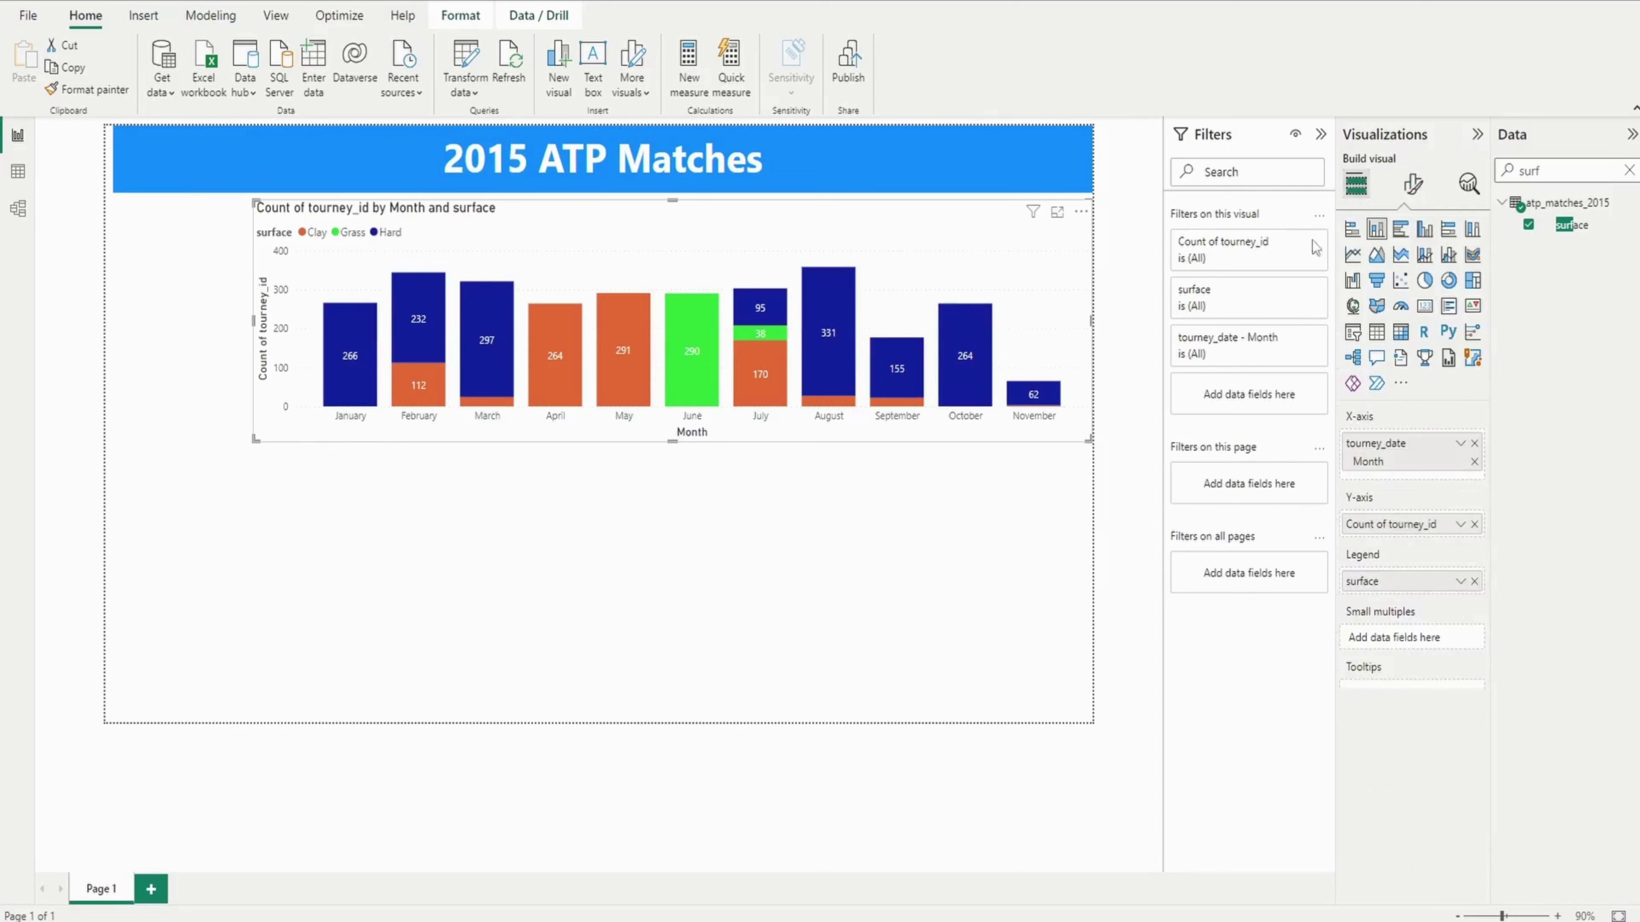
Add a surface slicer as a narrow box at the page's top-left
{"action": "key", "text": "BackSpace"}
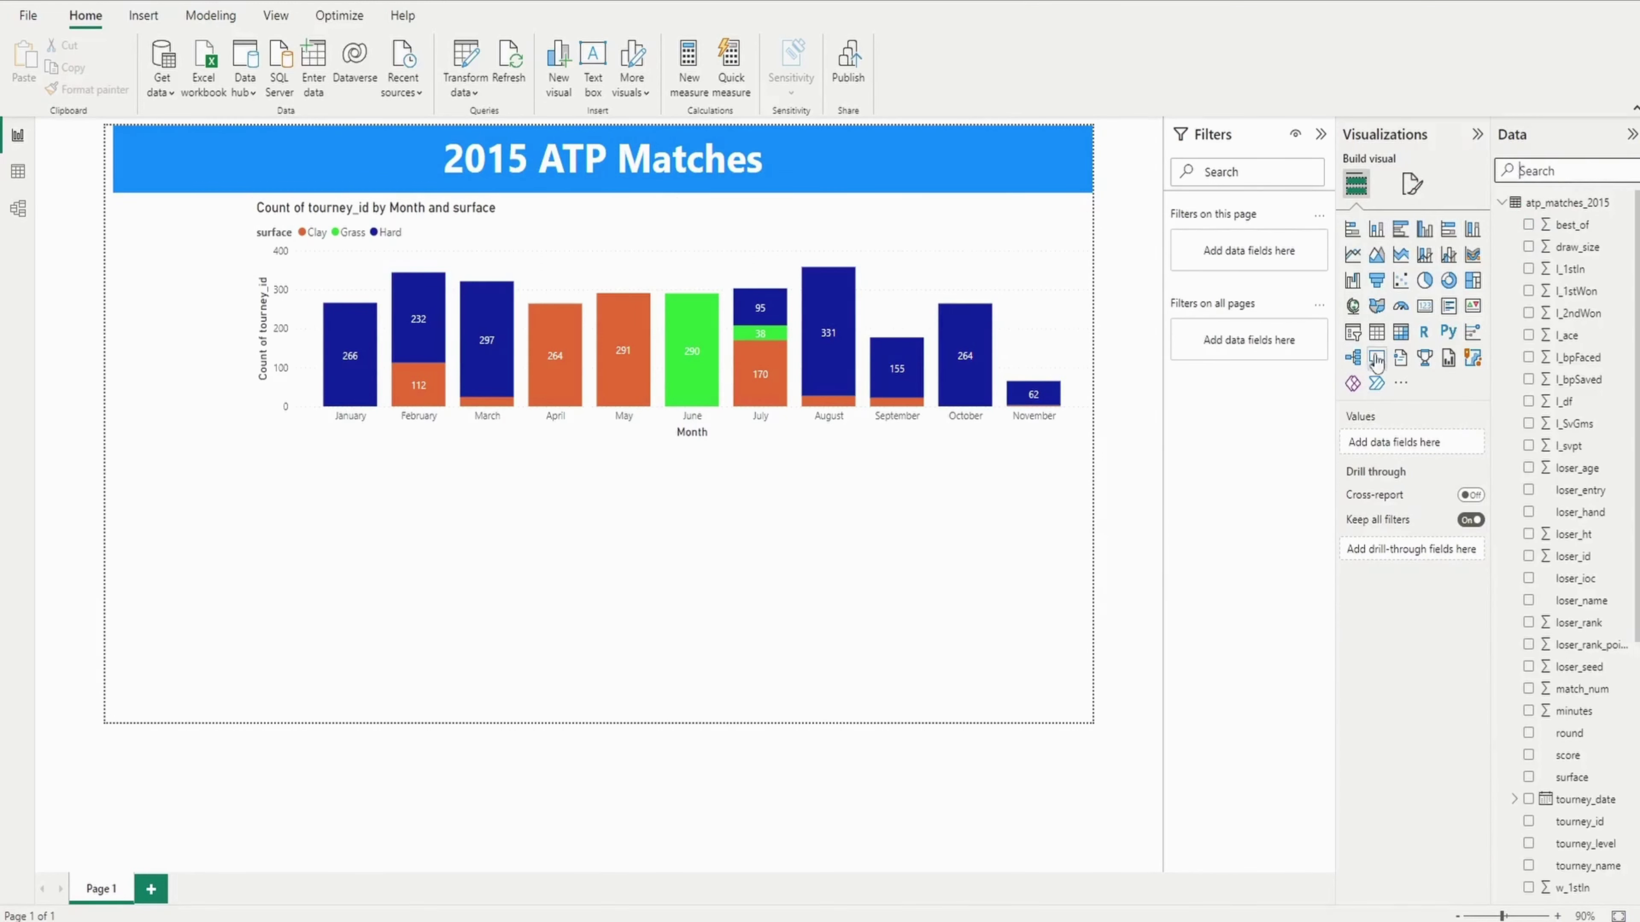
{"action": "left_click", "coordinate": [1351, 331]}
{"action": "left_click", "coordinate": [1559, 172]}
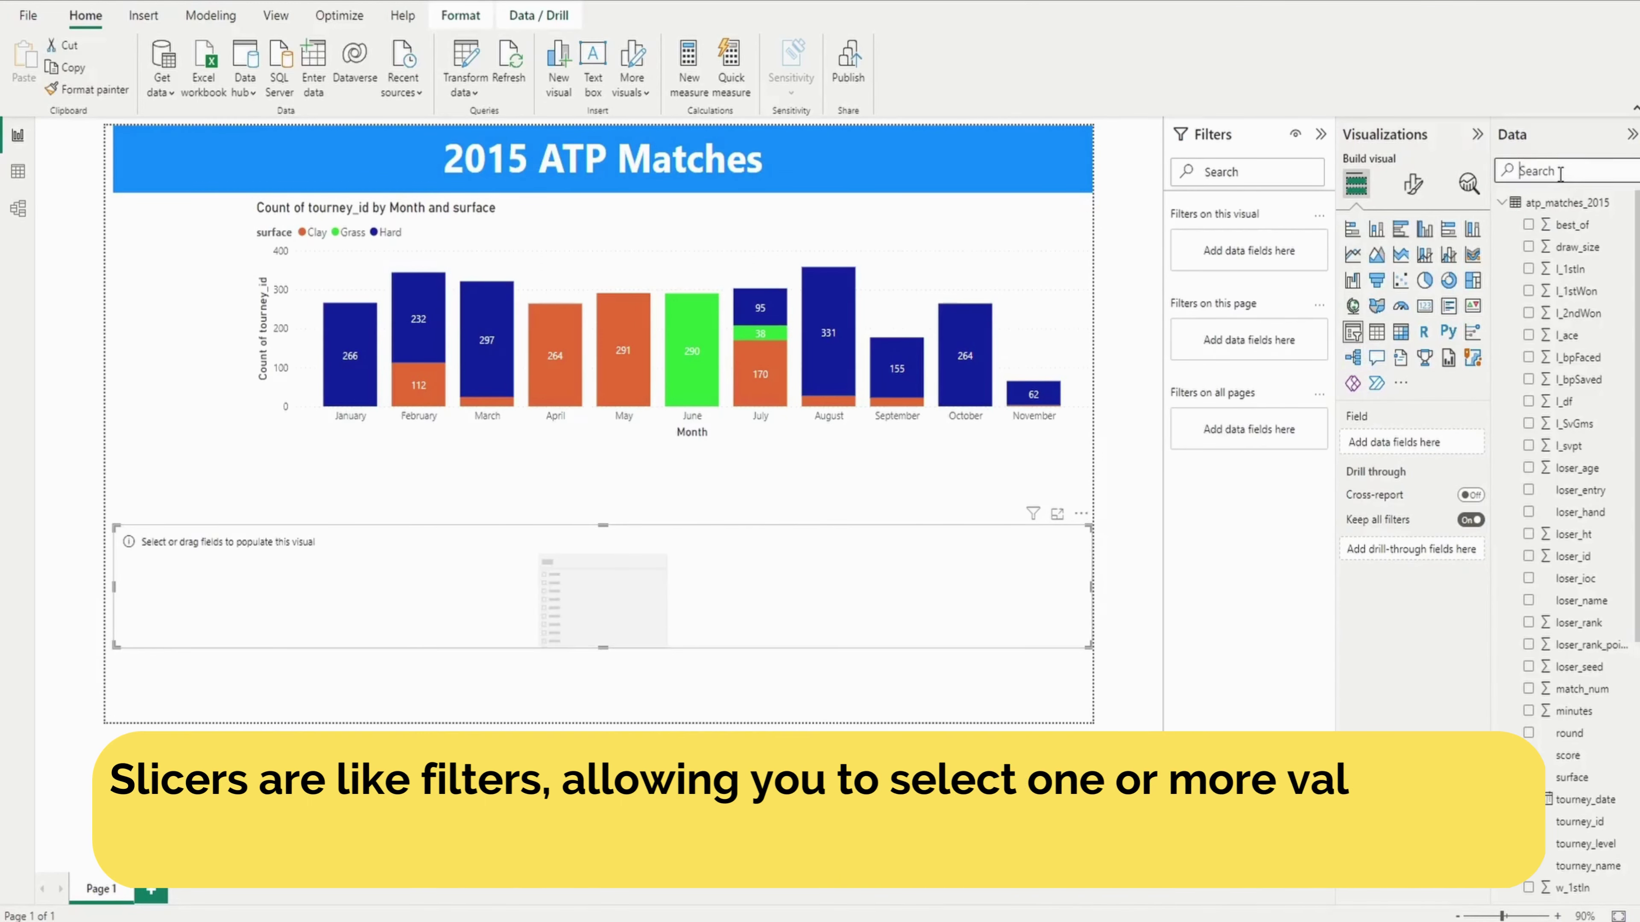
{"action": "type", "text": "surface"}
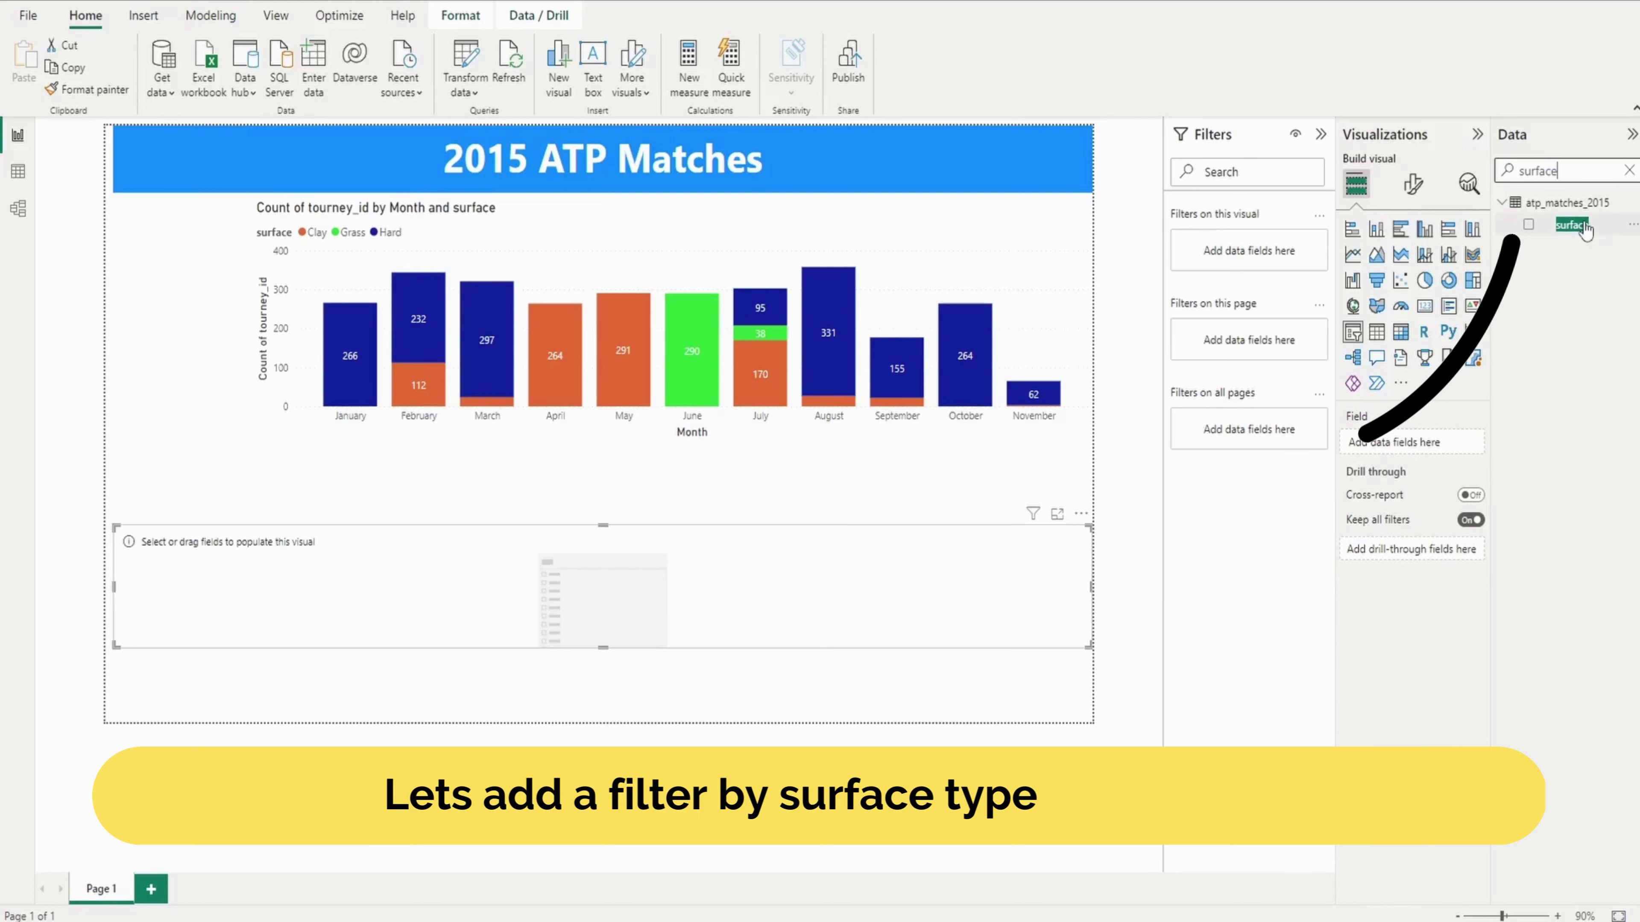
{"action": "left_click_drag", "start_coordinate": [1584, 230], "coordinate": [601, 588]}
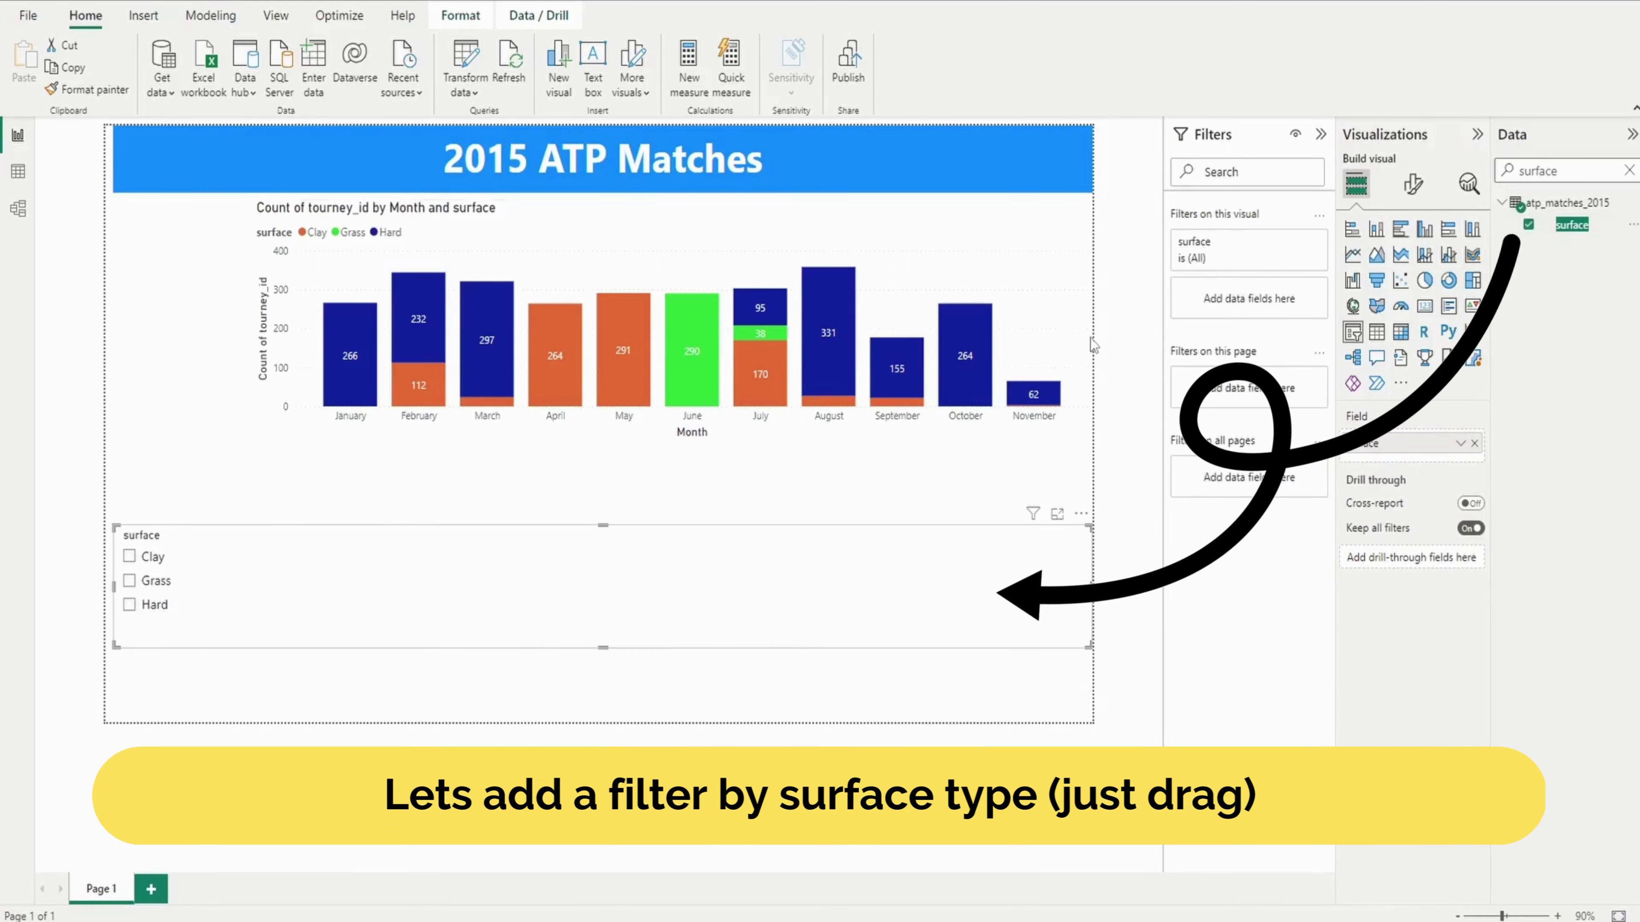
{"action": "left_click_drag", "start_coordinate": [1089, 647], "coordinate": [366, 651]}
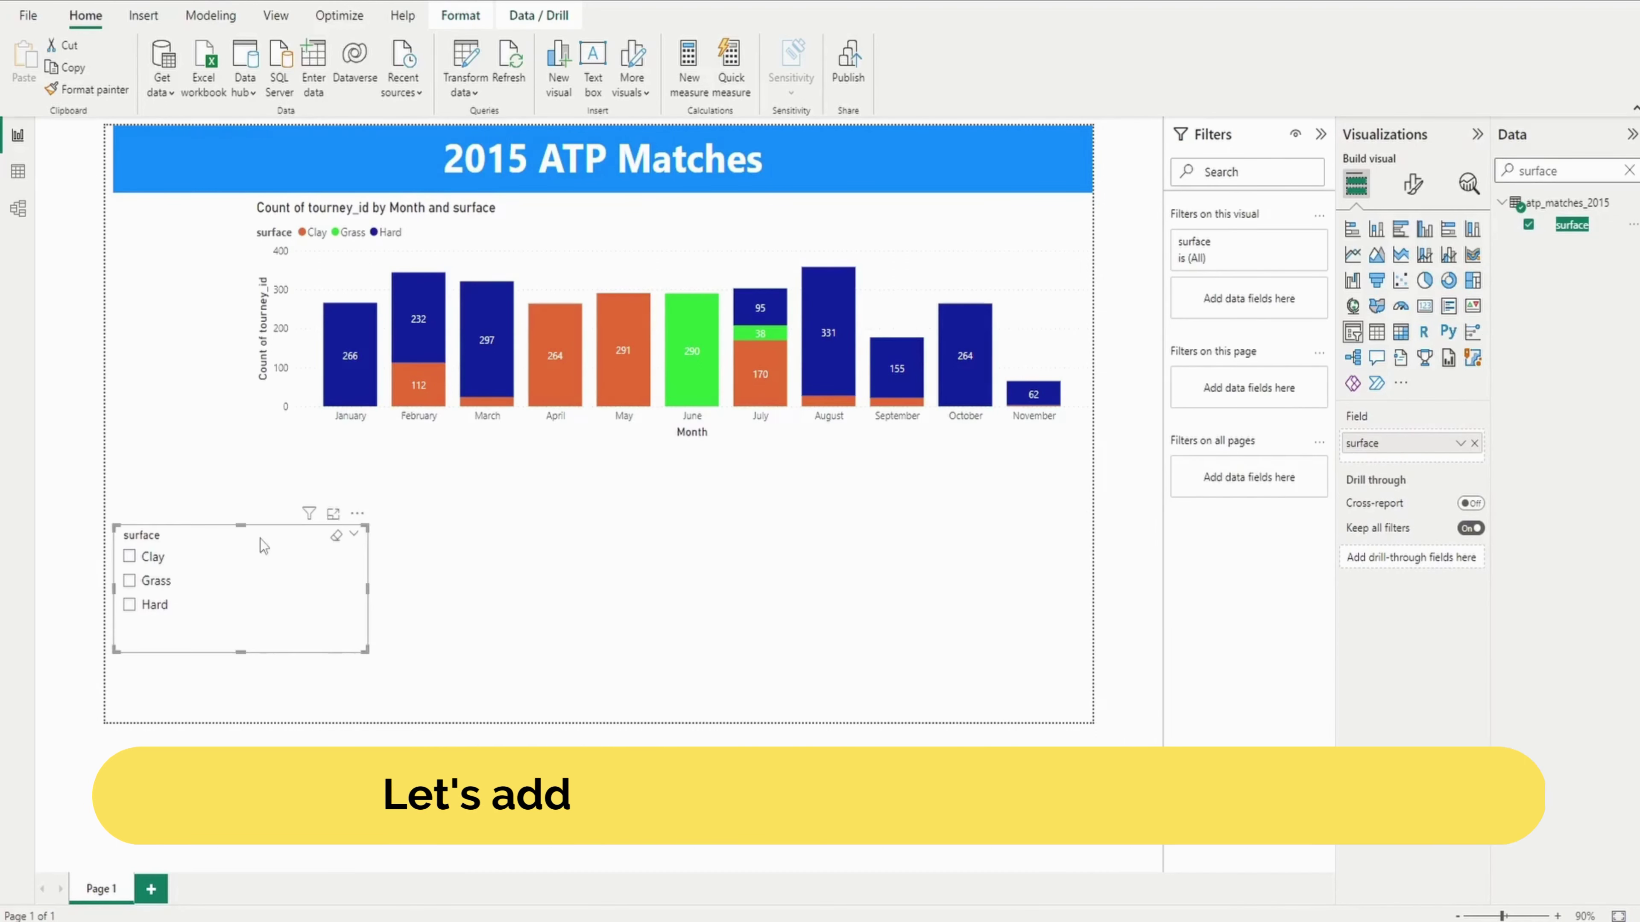
{"action": "left_click_drag", "start_coordinate": [263, 545], "coordinate": [255, 215]}
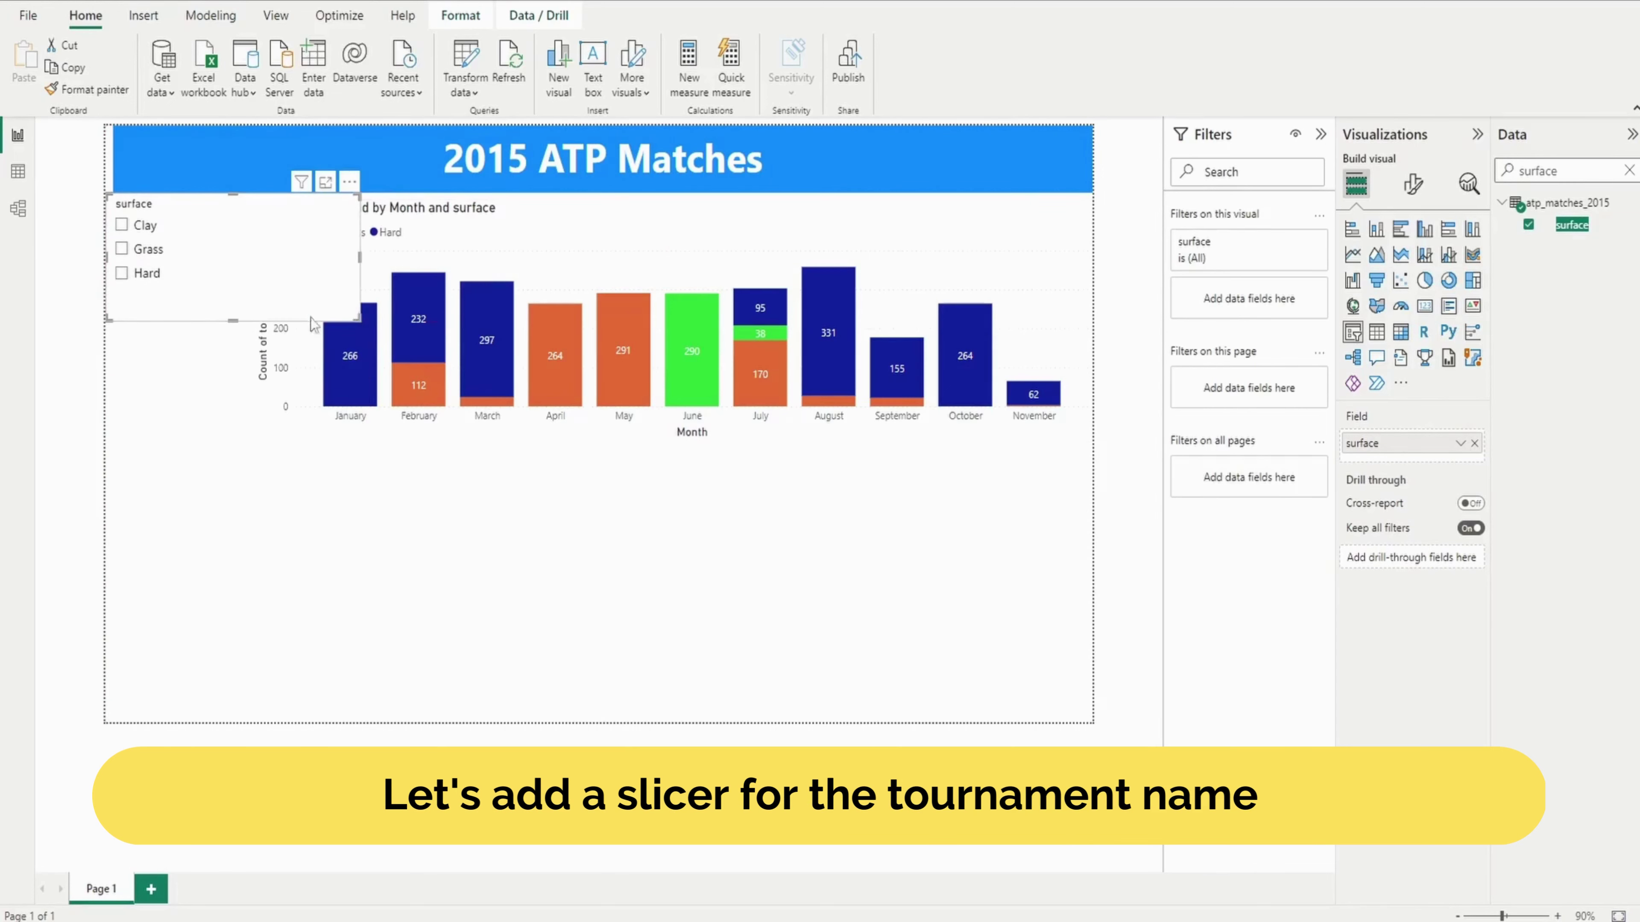
{"action": "left_click_drag", "start_coordinate": [311, 323], "coordinate": [248, 331]}
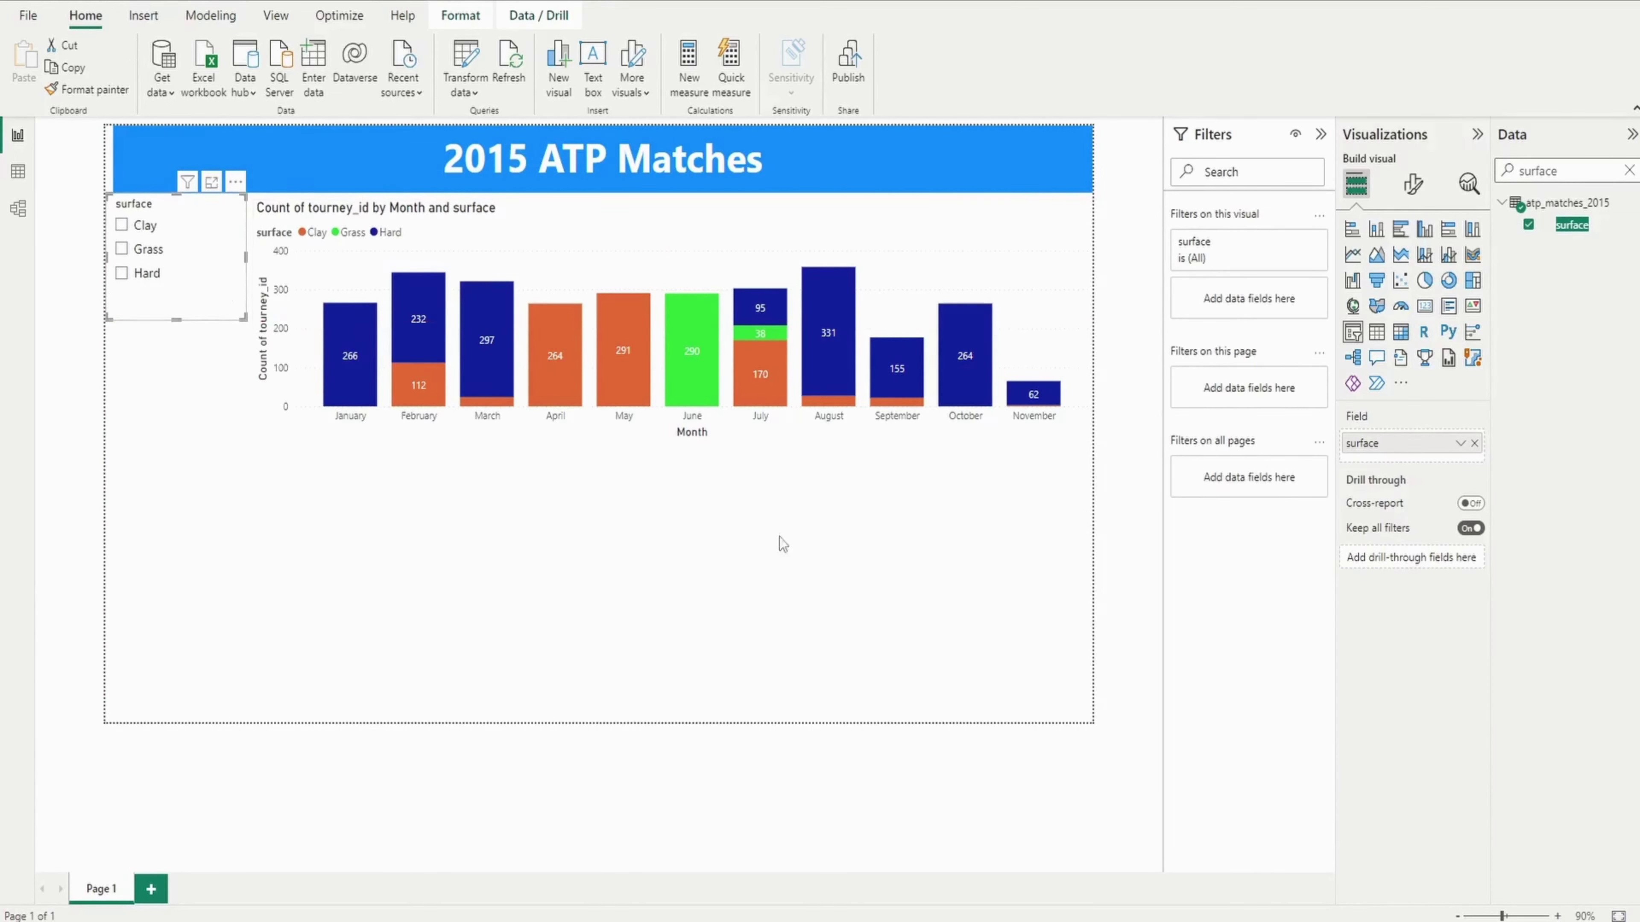
{"action": "left_click", "coordinate": [779, 544]}
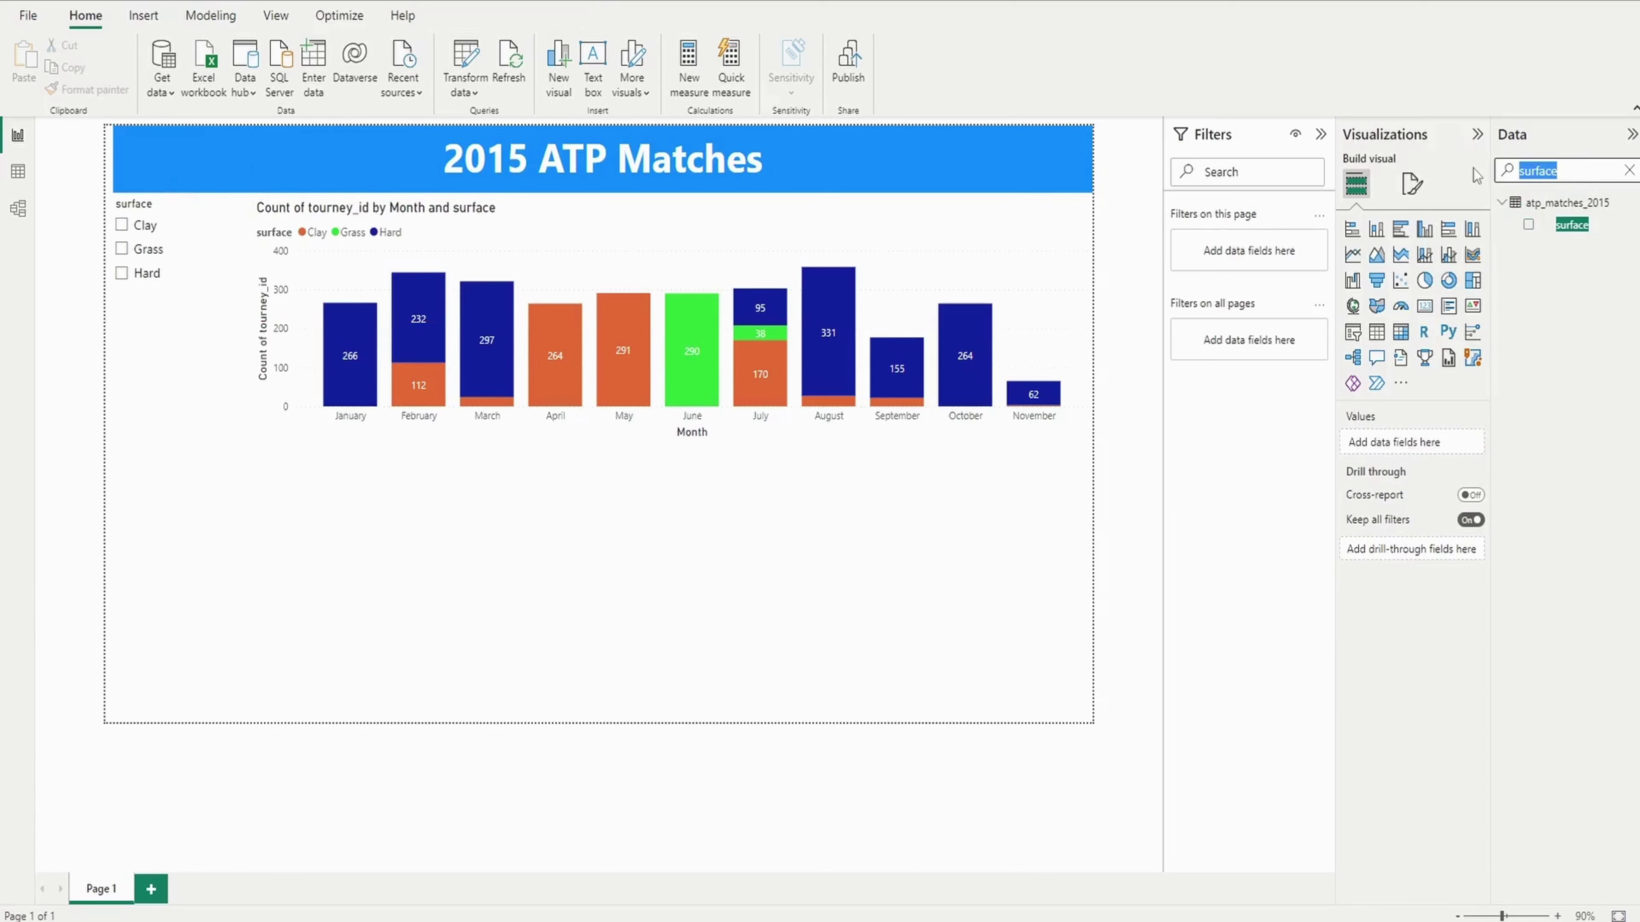
Add a tourney_name slicer in a narrow column beneath the surface slicer
{"action": "type", "text": "name"}
{"action": "left_click_drag", "start_coordinate": [1588, 247], "coordinate": [675, 536]}
{"action": "left_click", "coordinate": [1377, 332]}
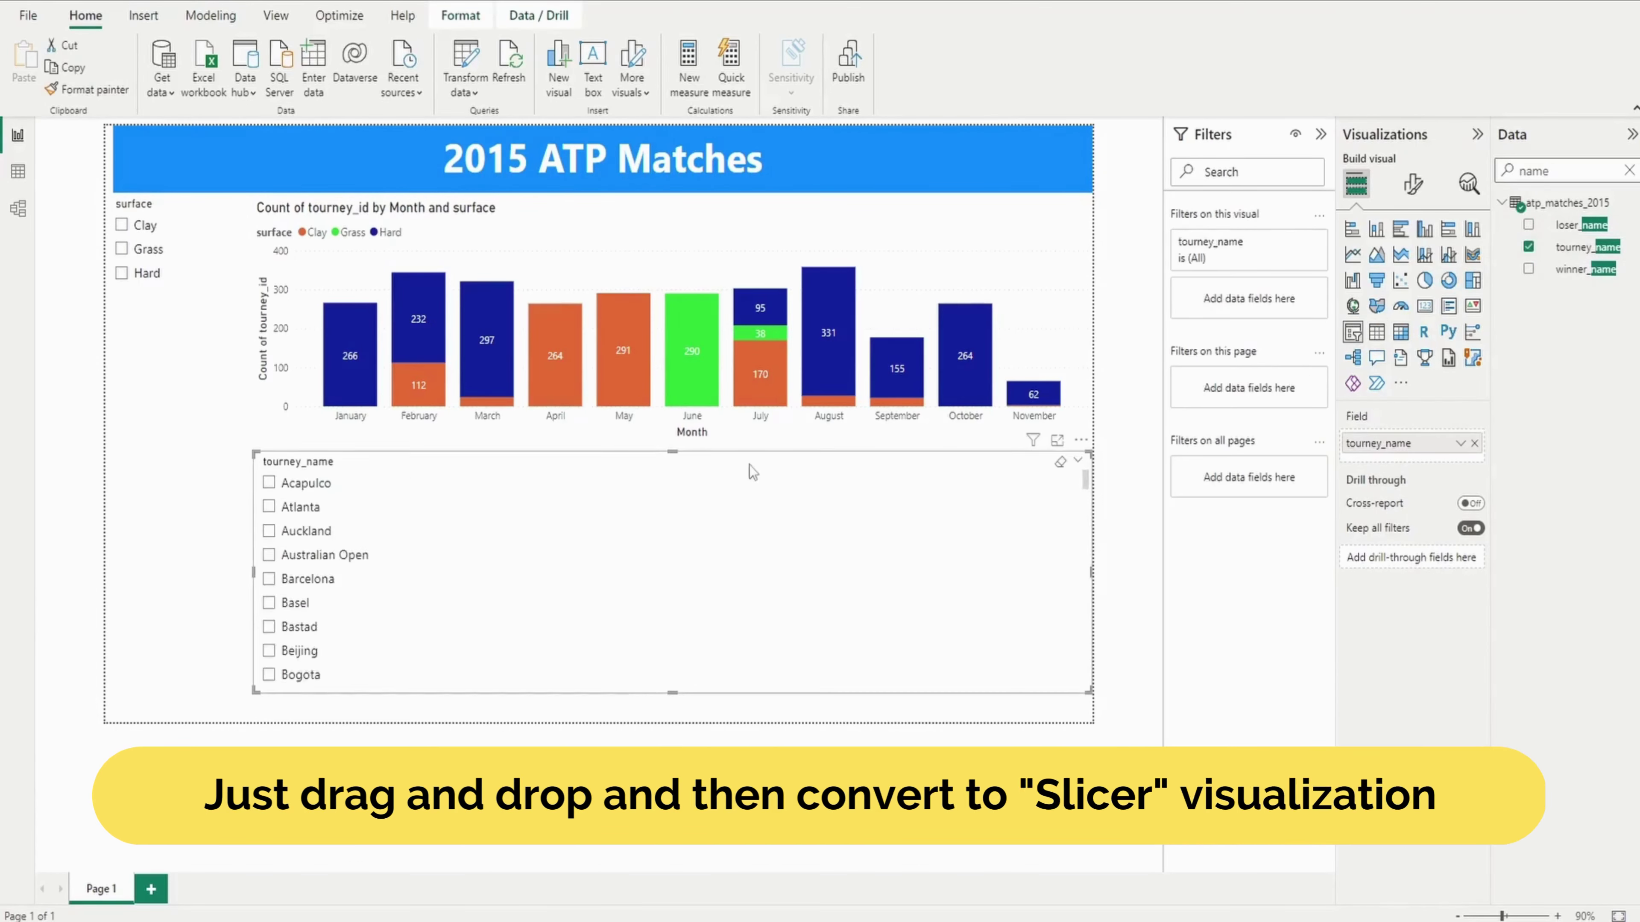
{"action": "left_click_drag", "start_coordinate": [647, 454], "coordinate": [499, 299]}
{"action": "left_click_drag", "start_coordinate": [943, 538], "coordinate": [251, 722]}
{"action": "left_click", "coordinate": [523, 547]}
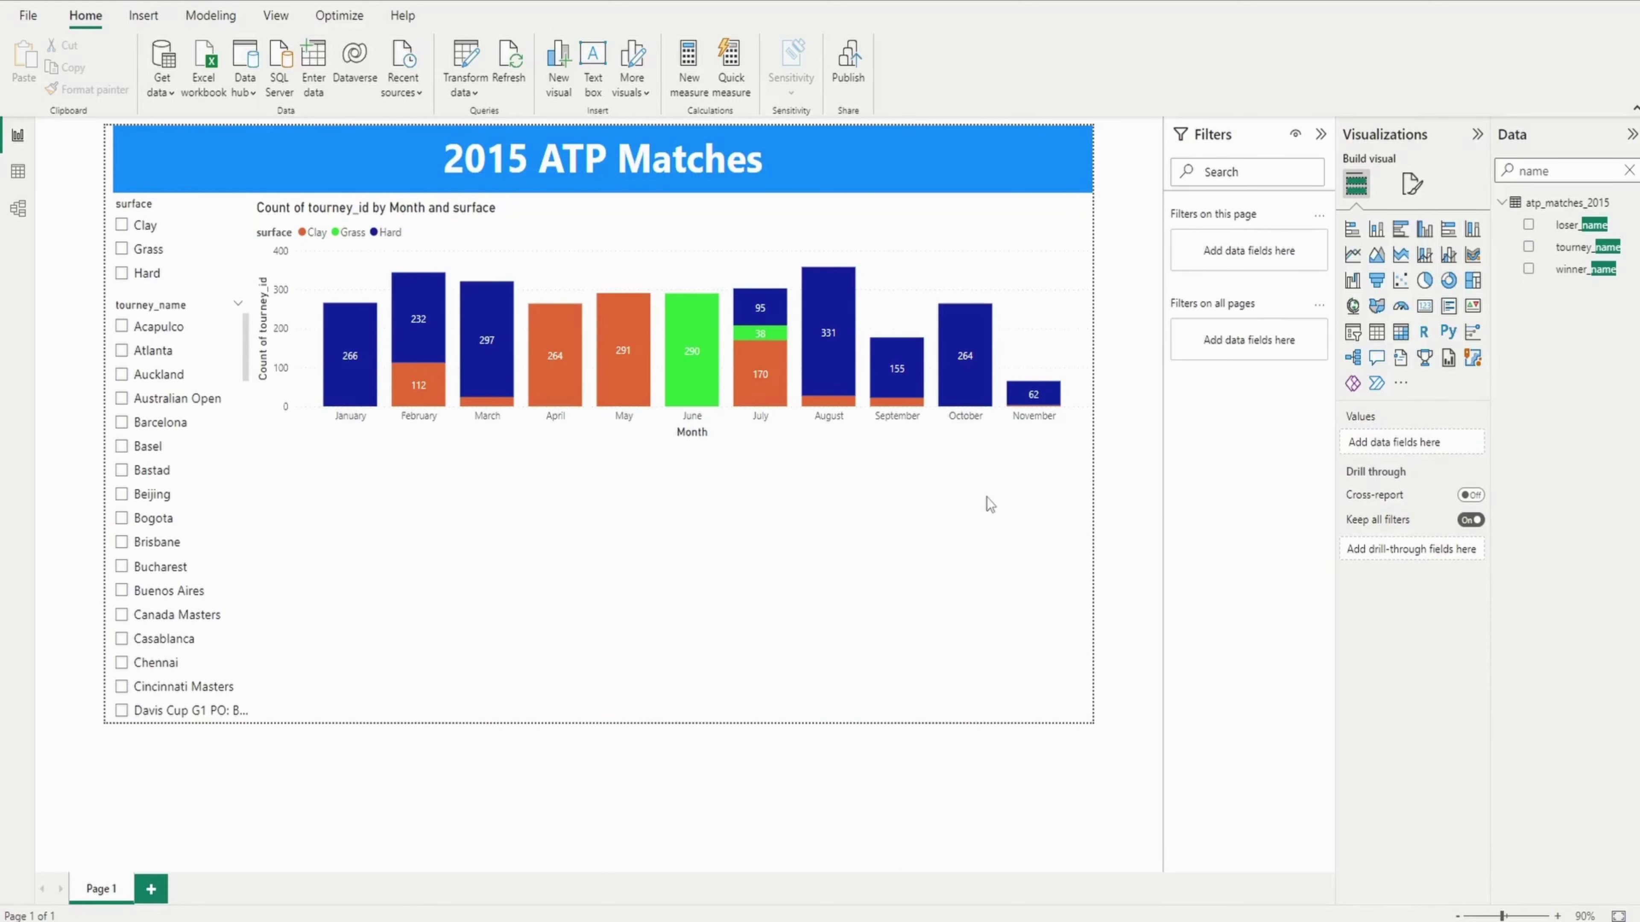
Duplicate the monthly chart with Ctrl+C / Ctrl+V and place the copy below it
{"action": "left_click", "coordinate": [582, 211]}
{"action": "key", "text": "ctrl+c"}
{"action": "key", "text": "ctrl+v"}
{"action": "left_click_drag", "start_coordinate": [584, 213], "coordinate": [648, 476]}
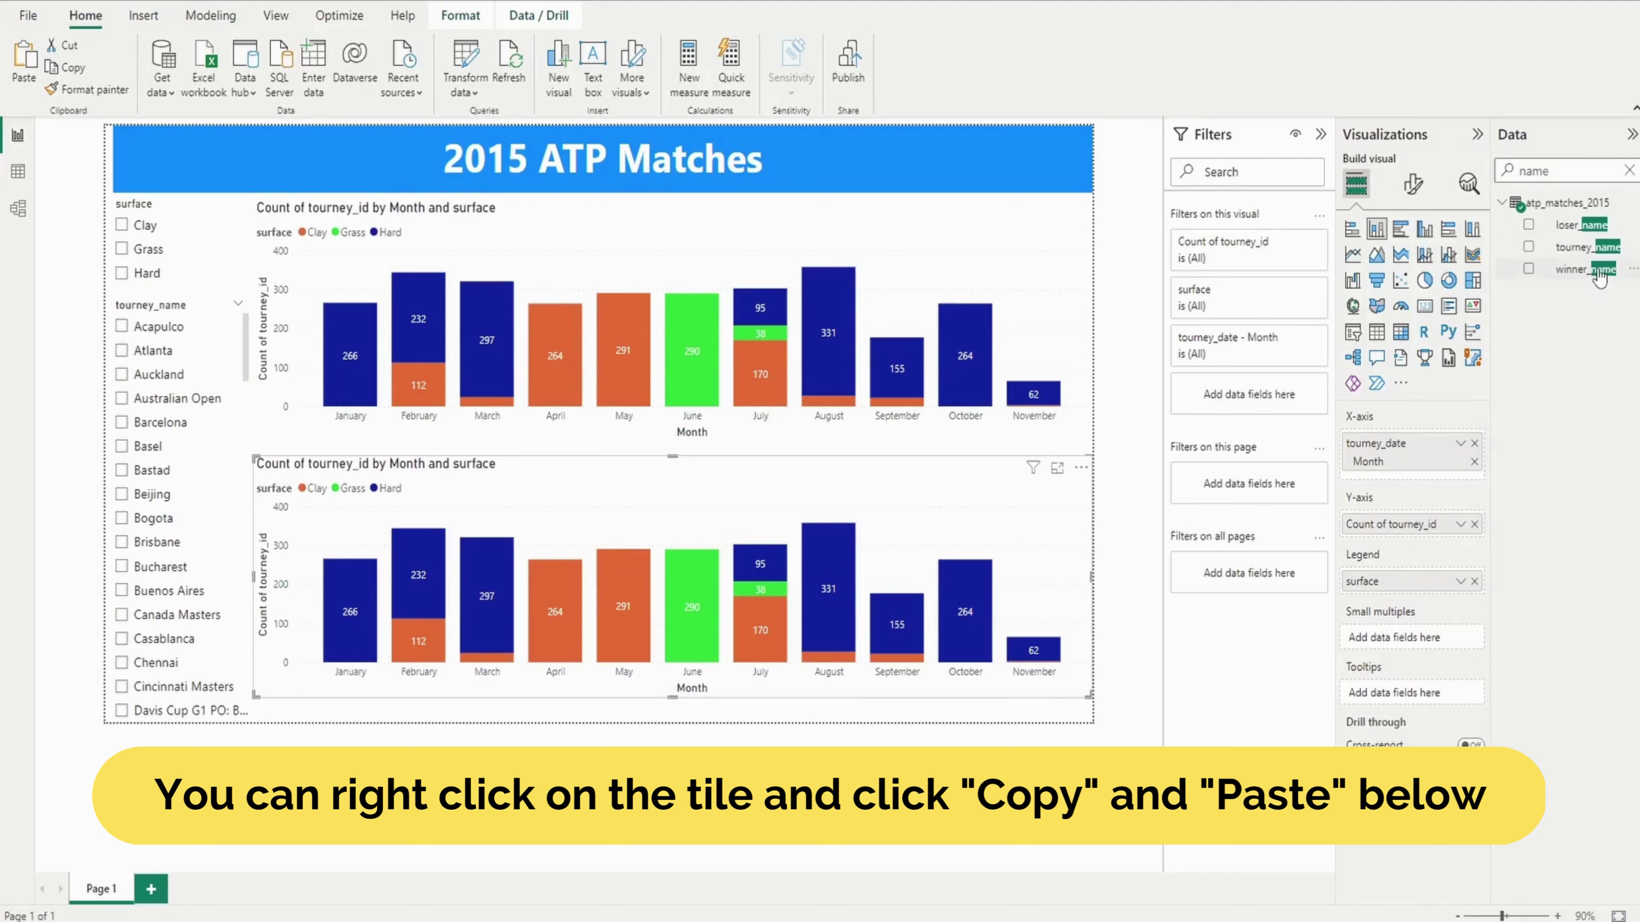
Make the copy count tourney_id by winner_name, dropping surface legend and month axis
{"action": "mouse_move", "coordinate": [1599, 277]}
{"action": "left_mouse_down"}
{"action": "mouse_move", "coordinate": [1505, 275]}
{"action": "mouse_move", "coordinate": [1479, 584]}
{"action": "left_mouse_up"}
{"action": "left_click", "coordinate": [1477, 582]}
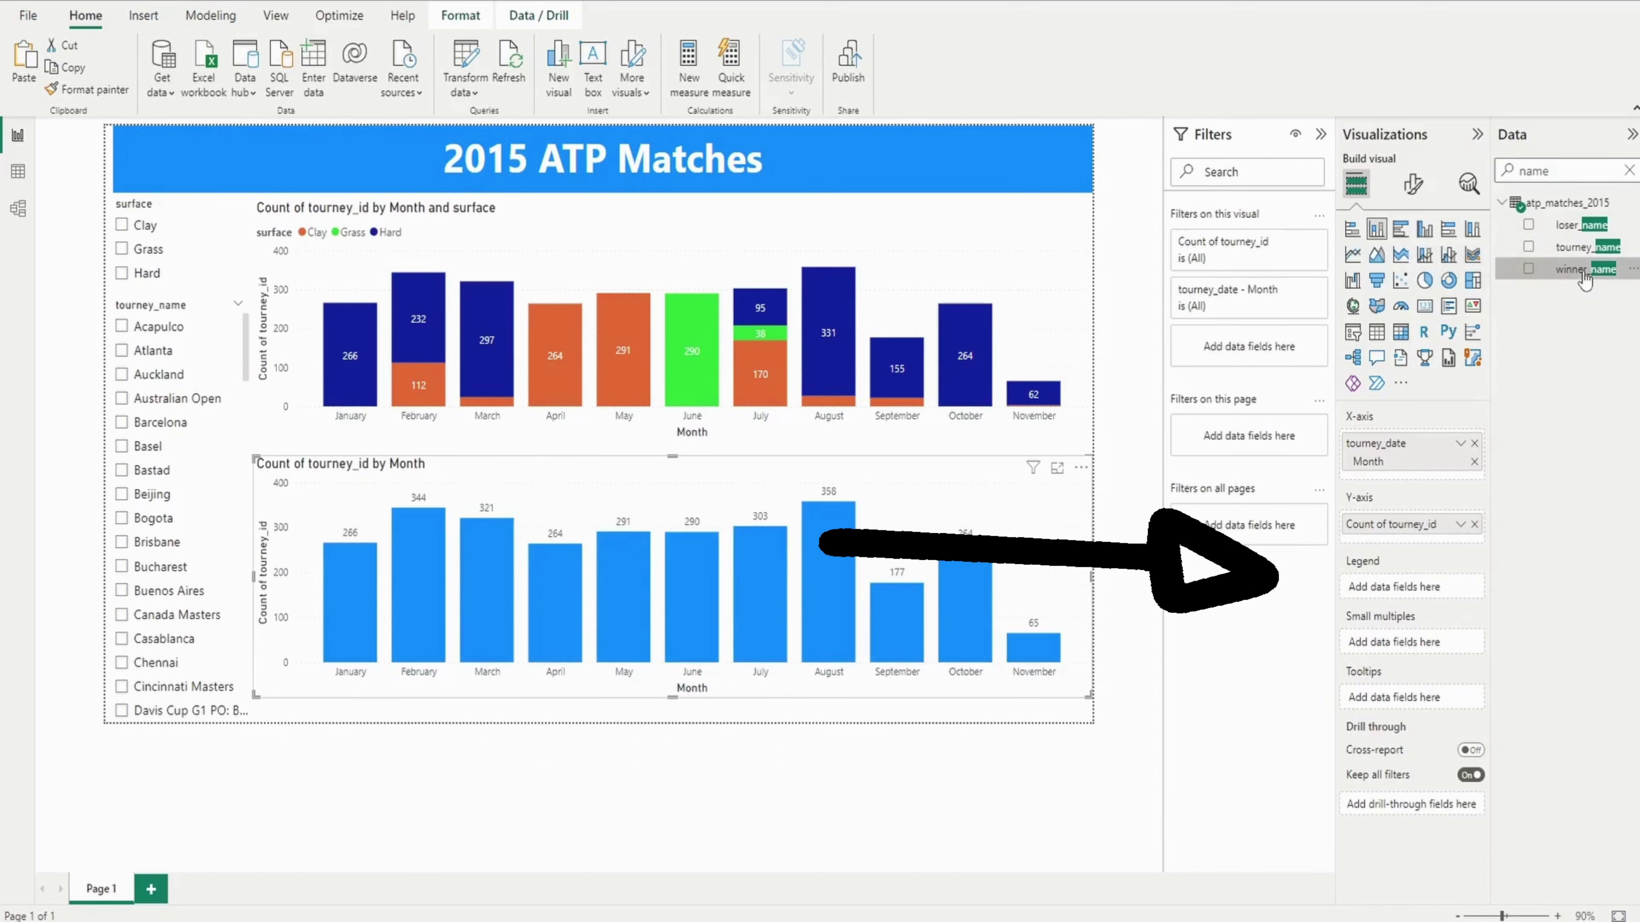
{"action": "mouse_move", "coordinate": [1584, 279]}
{"action": "left_mouse_down"}
{"action": "mouse_move", "coordinate": [1452, 446]}
{"action": "mouse_move", "coordinate": [1466, 468]}
{"action": "left_mouse_up"}
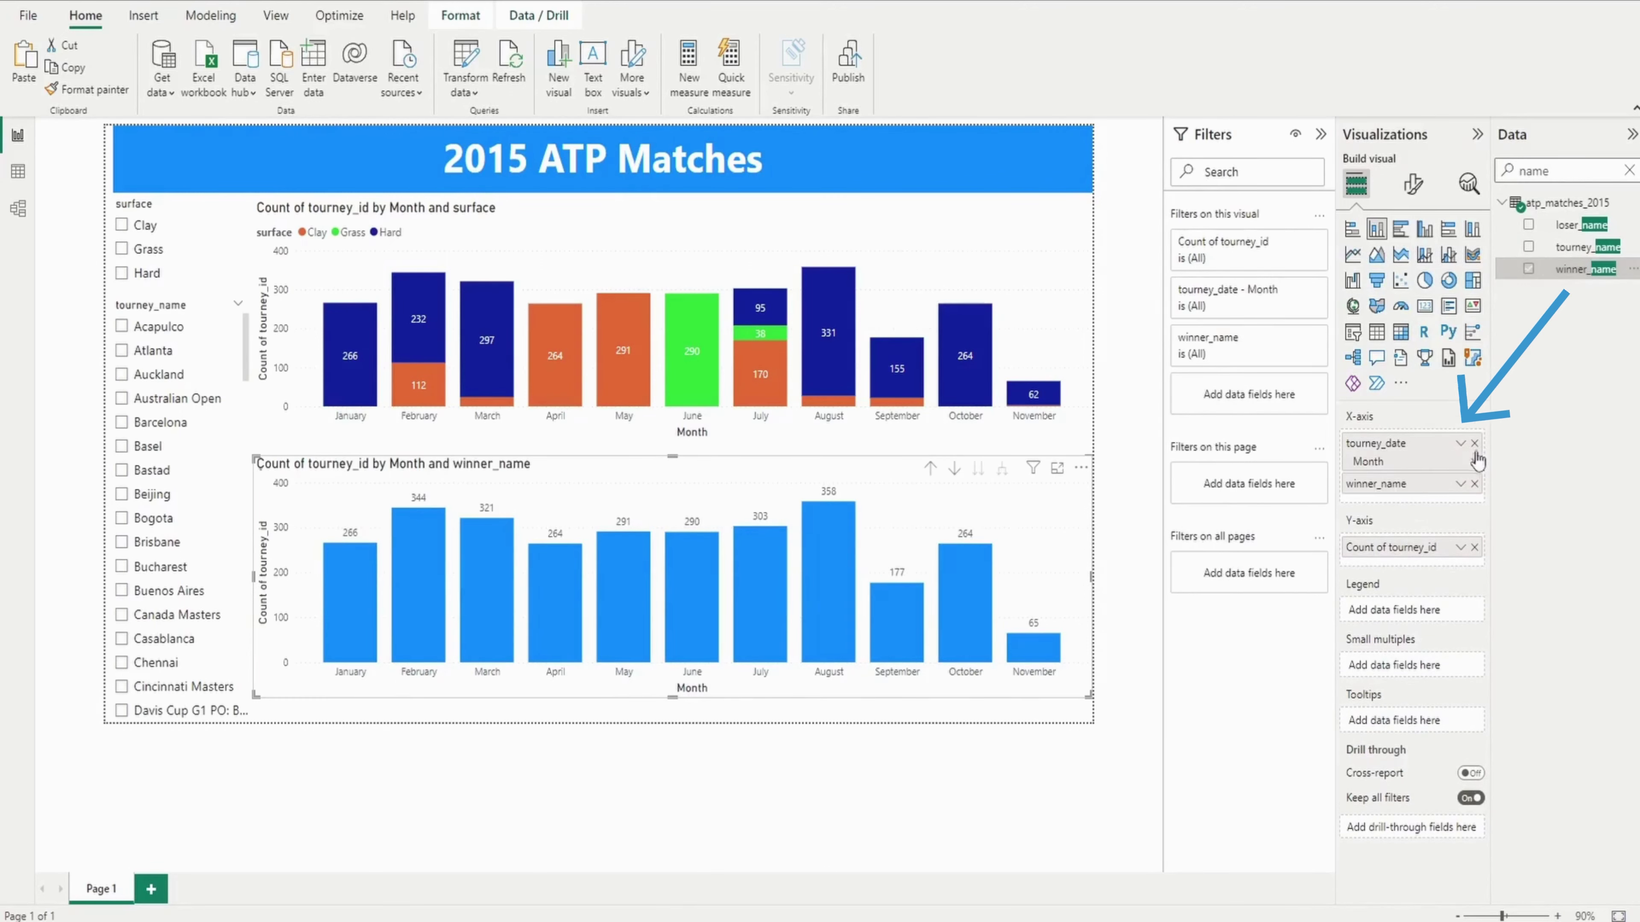
{"action": "left_click", "coordinate": [1474, 443]}
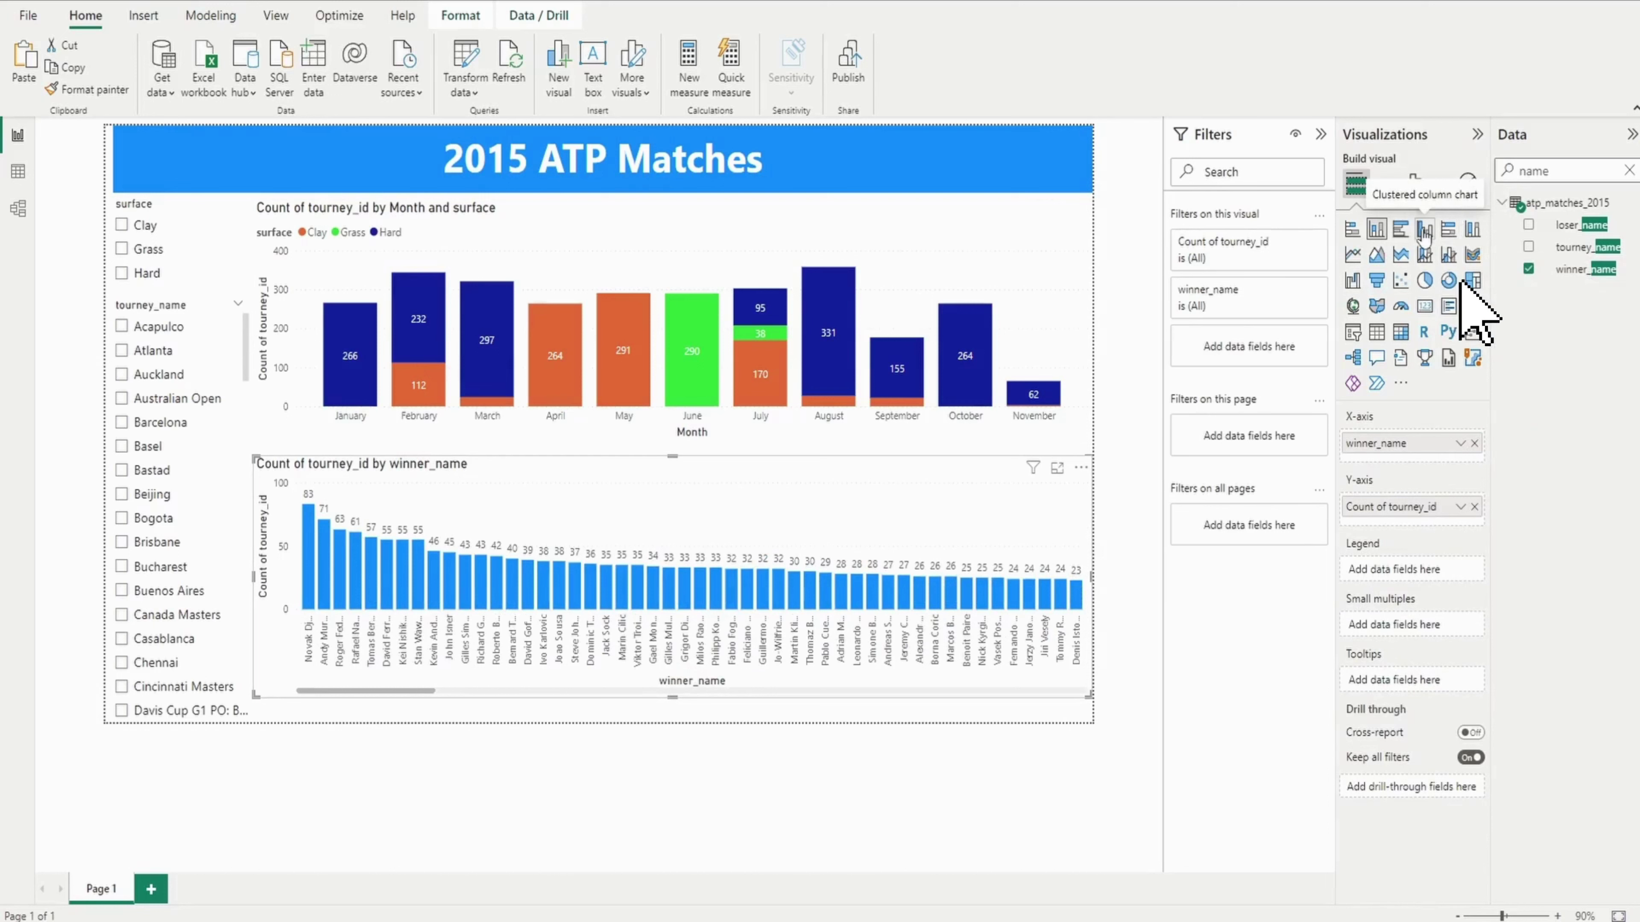
Turn the winner chart into horizontal bars filling the right half, narrowing the monthly chart leftward
{"action": "left_click", "coordinate": [1400, 230]}
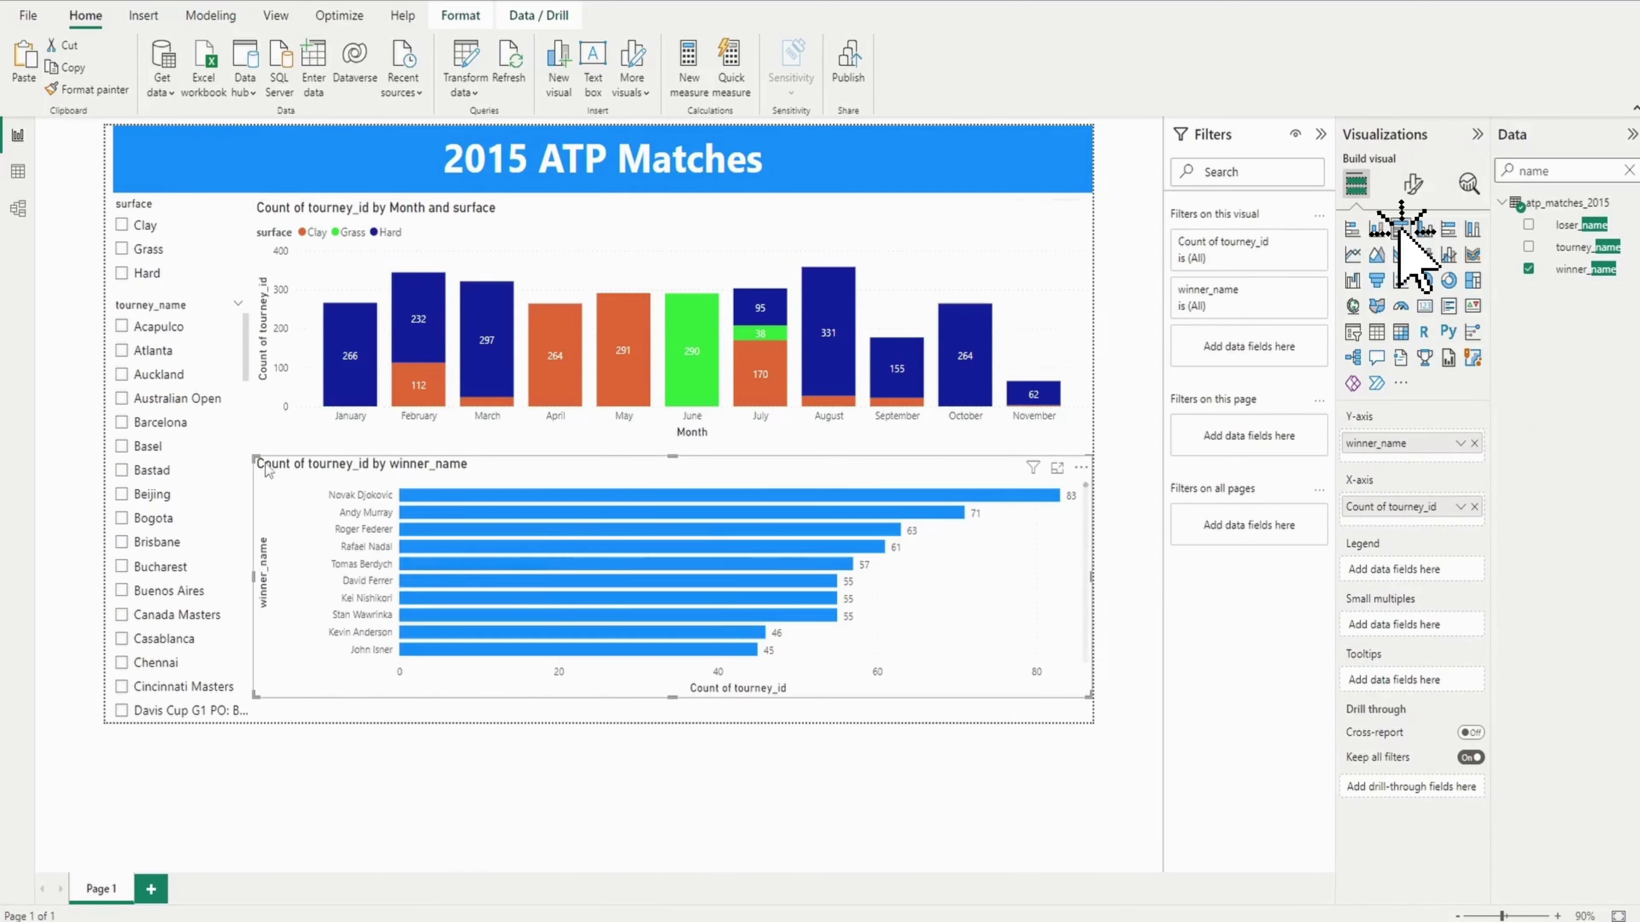
{"action": "left_click_drag", "start_coordinate": [263, 452], "coordinate": [742, 205]}
{"action": "left_click", "coordinate": [664, 216]}
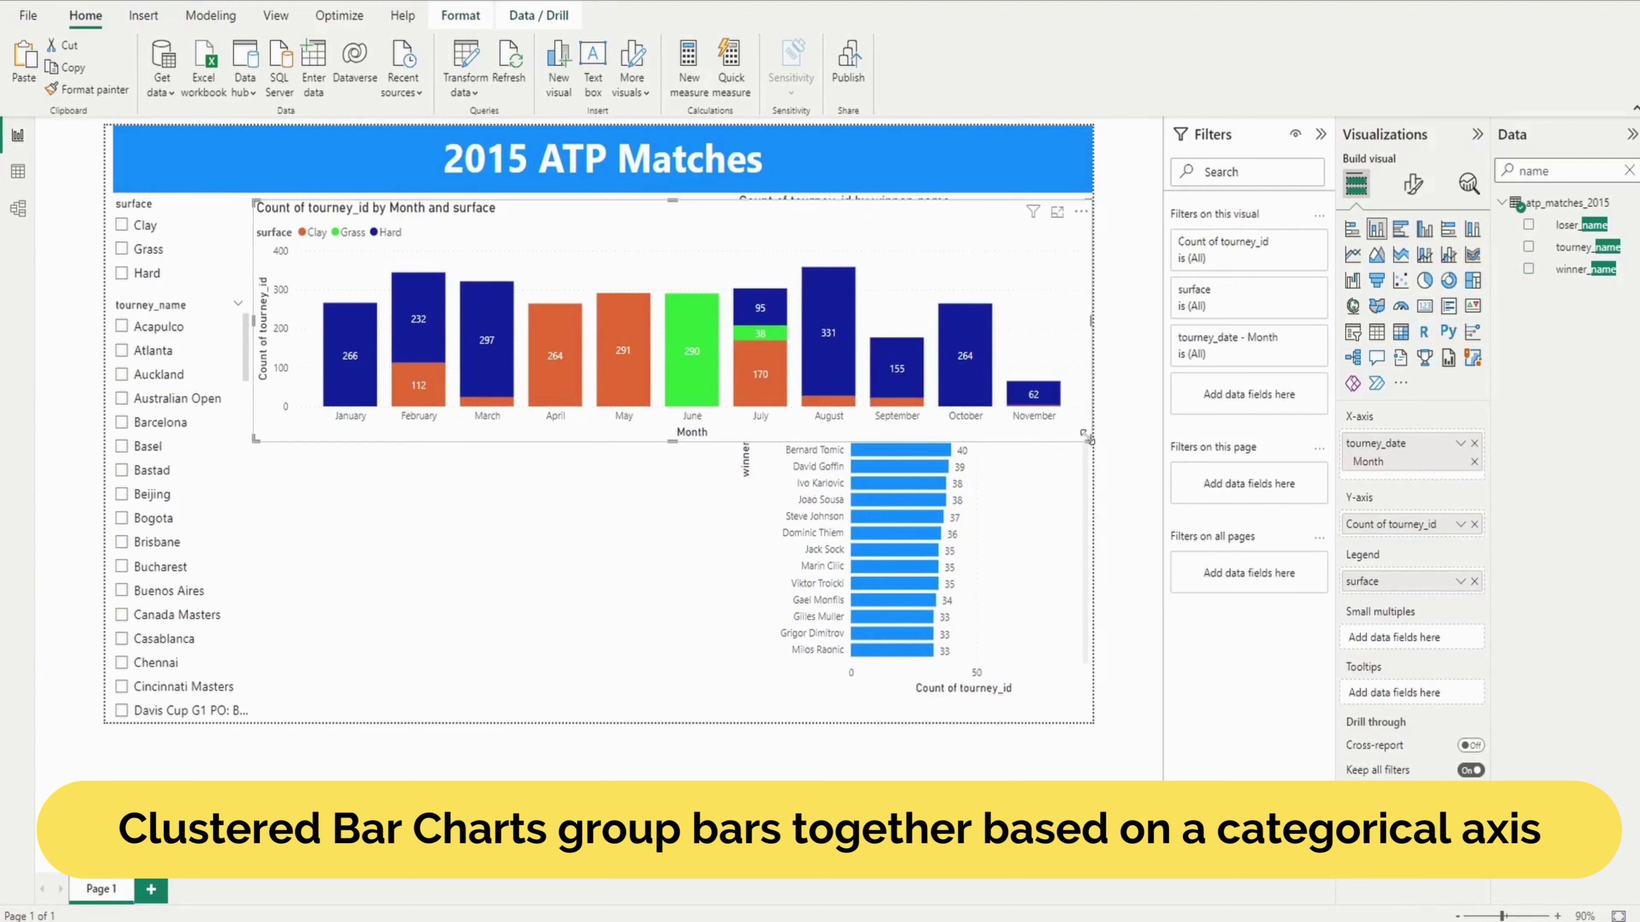
{"action": "left_click_drag", "start_coordinate": [1090, 443], "coordinate": [732, 428]}
{"action": "left_click", "coordinate": [714, 469]}
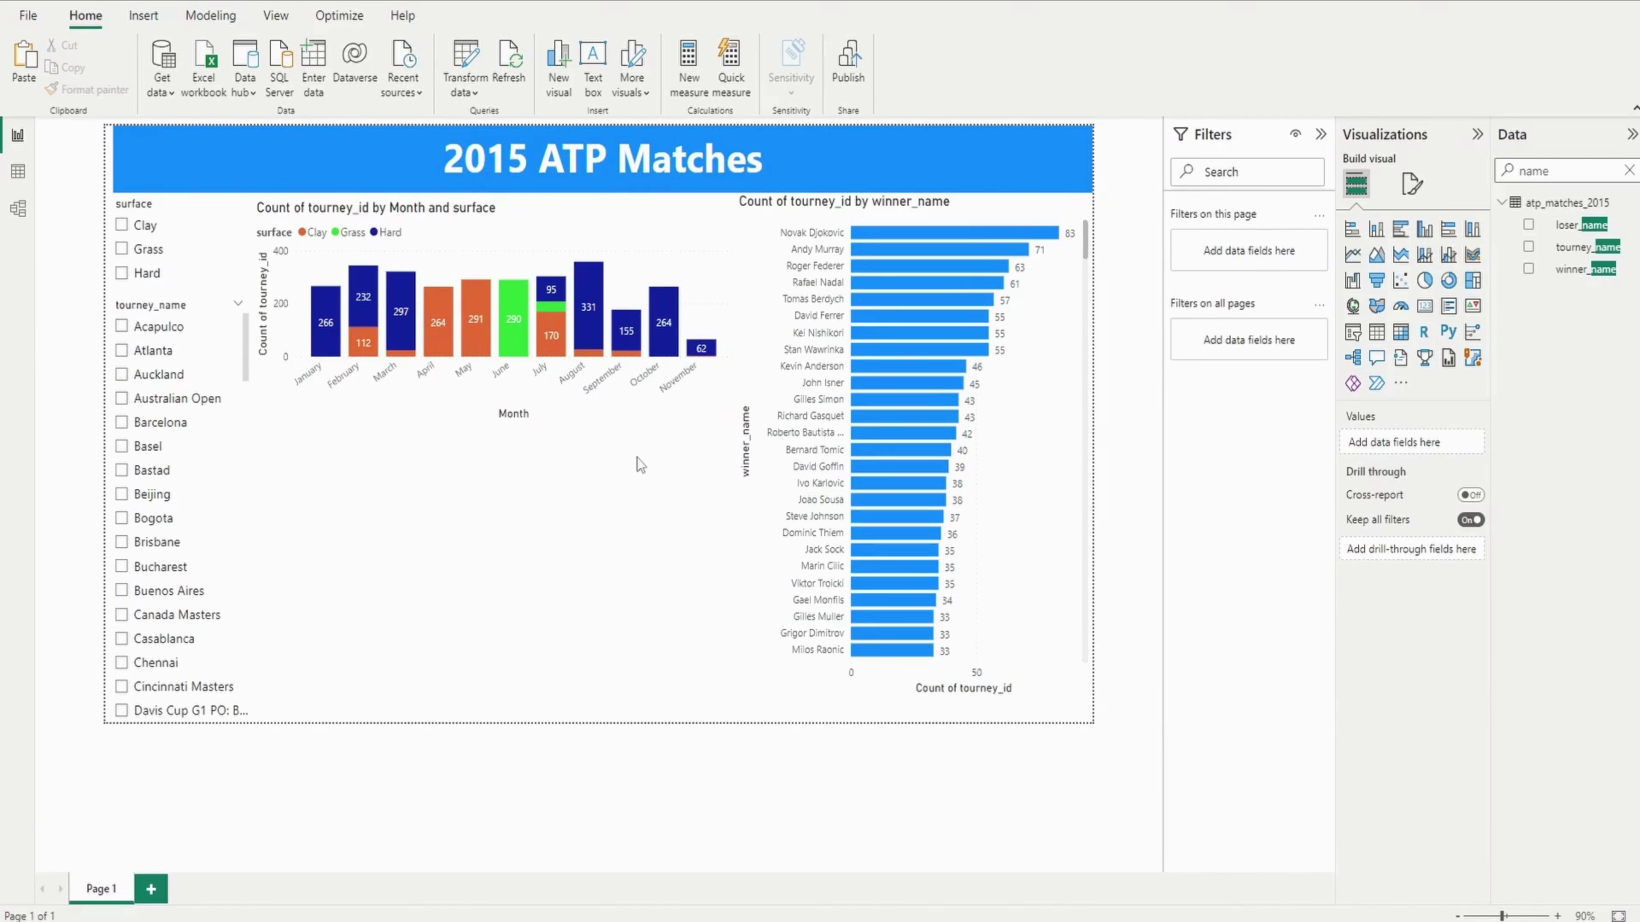
Title the monthly column chart 'Total Matches played by month and surface'
{"action": "left_click", "coordinate": [496, 224]}
{"action": "left_click", "coordinate": [1414, 185]}
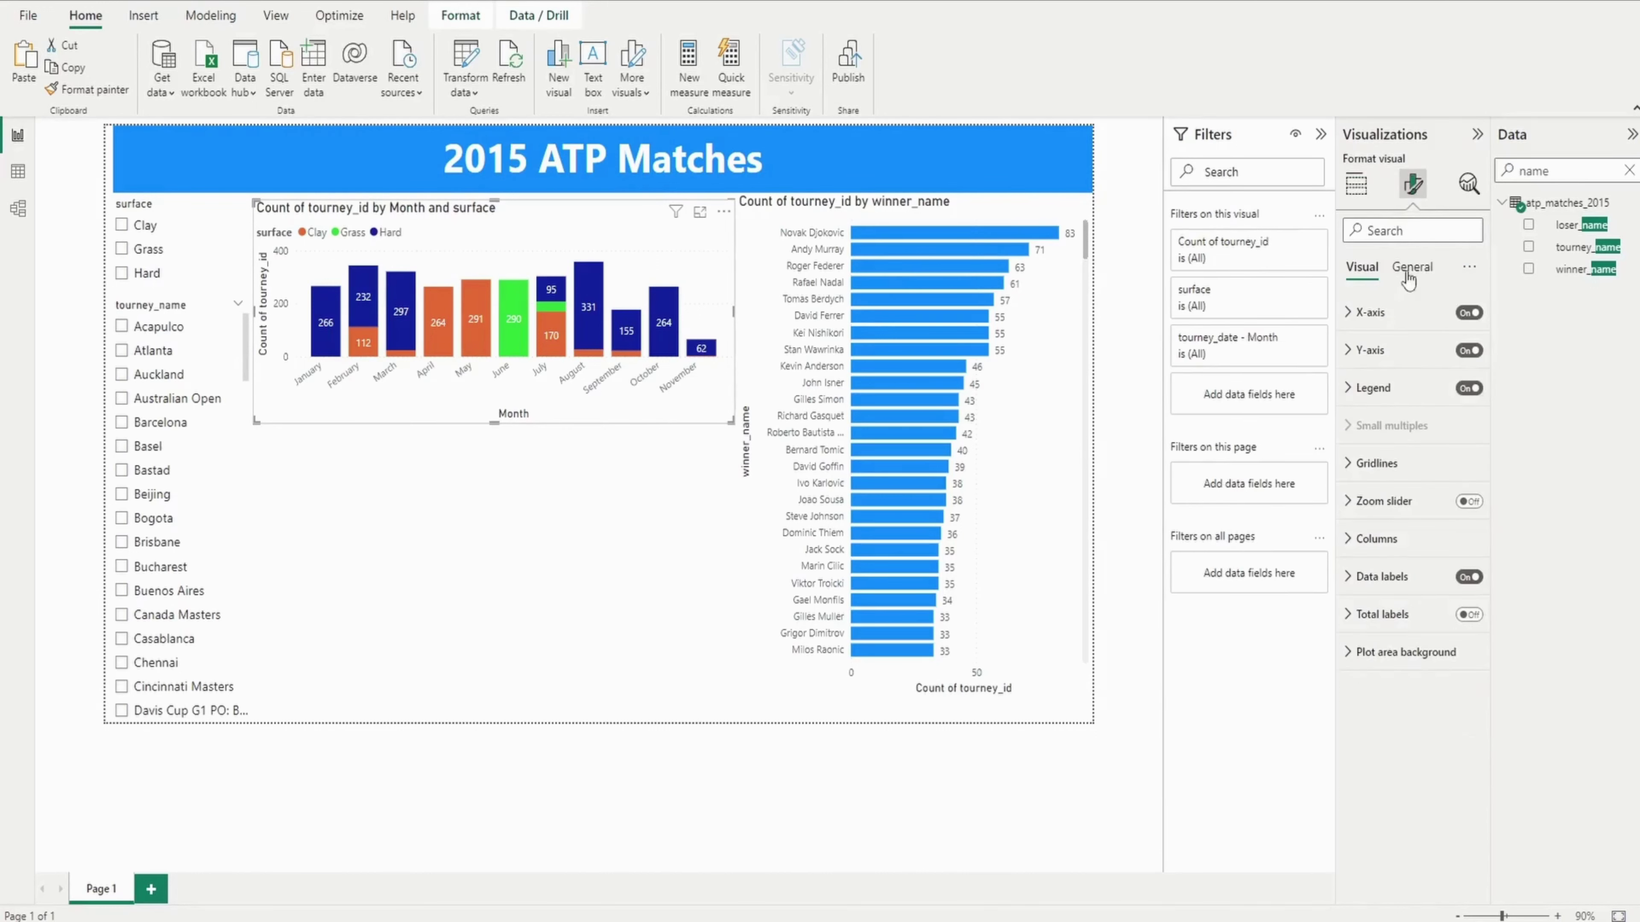
{"action": "left_click", "coordinate": [1412, 267]}
{"action": "left_click", "coordinate": [1365, 349]}
{"action": "triple_click", "coordinate": [1405, 442]}
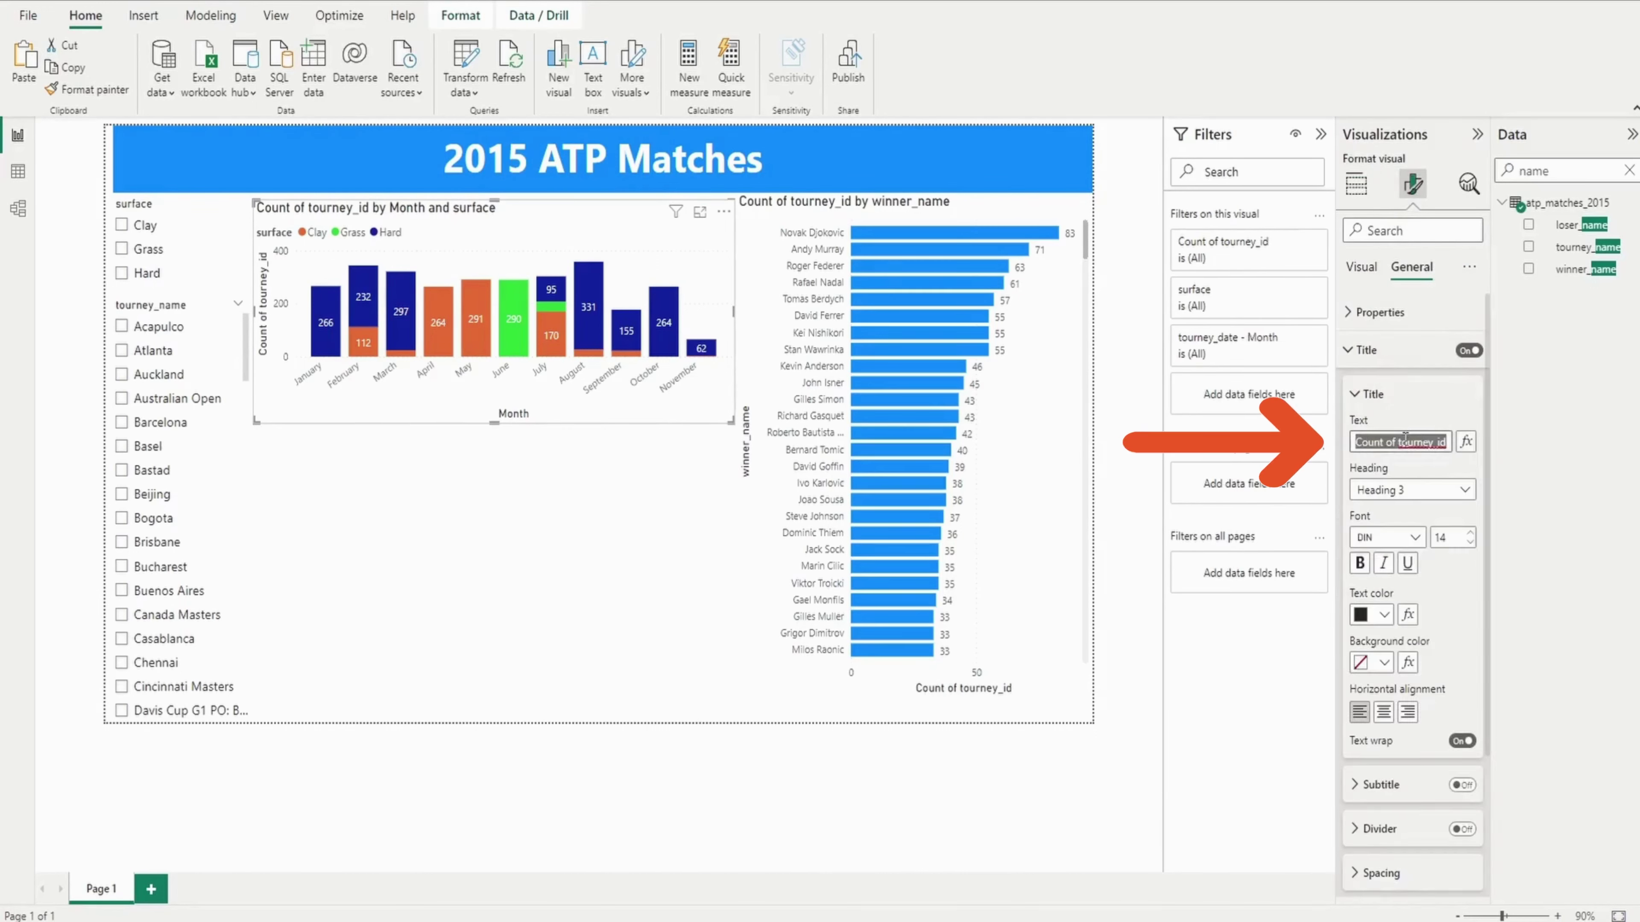
{"action": "type", "text": "Total MA"}
{"action": "type", "text": "tches played by"}
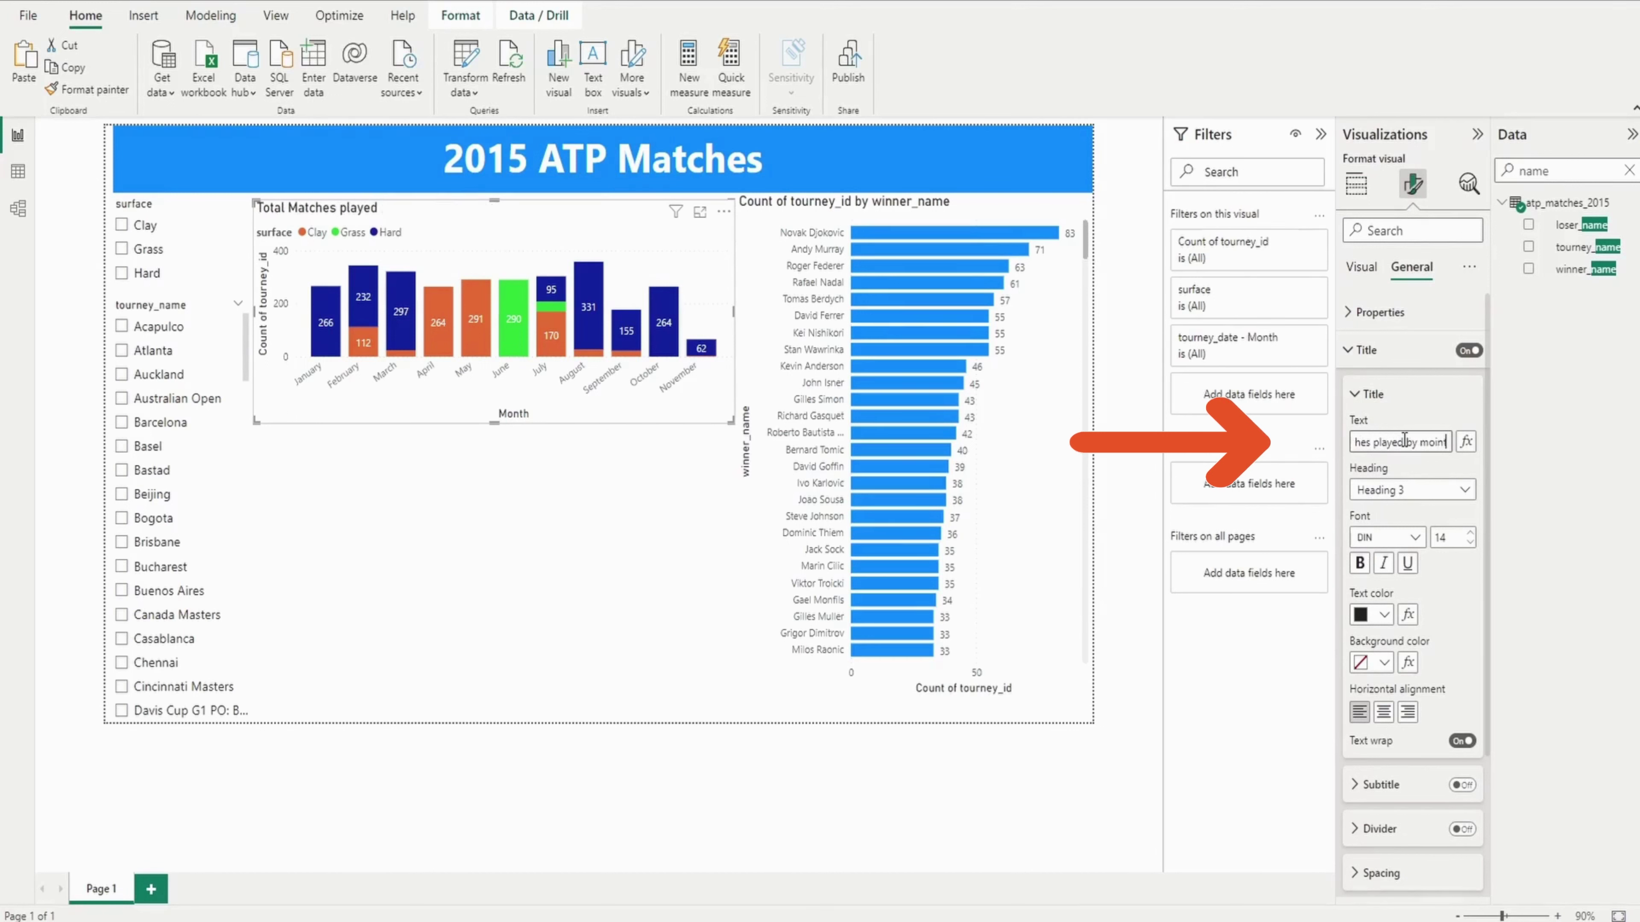
{"action": "type", "text": " mon"}
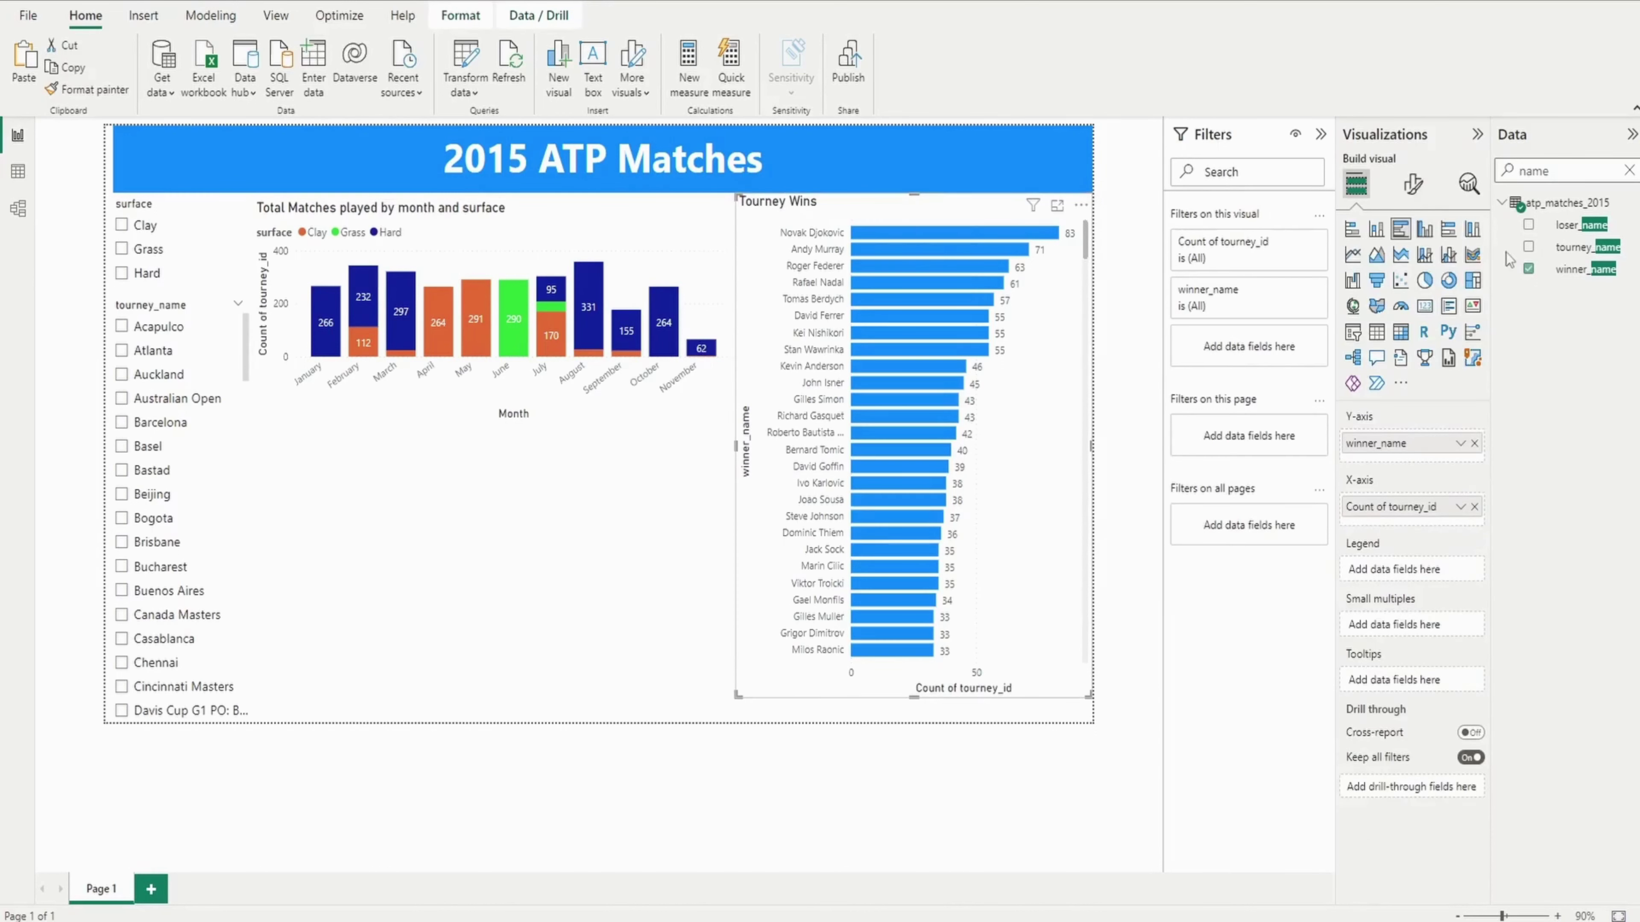
Title the winner bar chart 'Matches Won by Player'
{"action": "left_click", "coordinate": [1413, 184]}
{"action": "left_click", "coordinate": [1411, 267]}
{"action": "left_click", "coordinate": [1366, 349]}
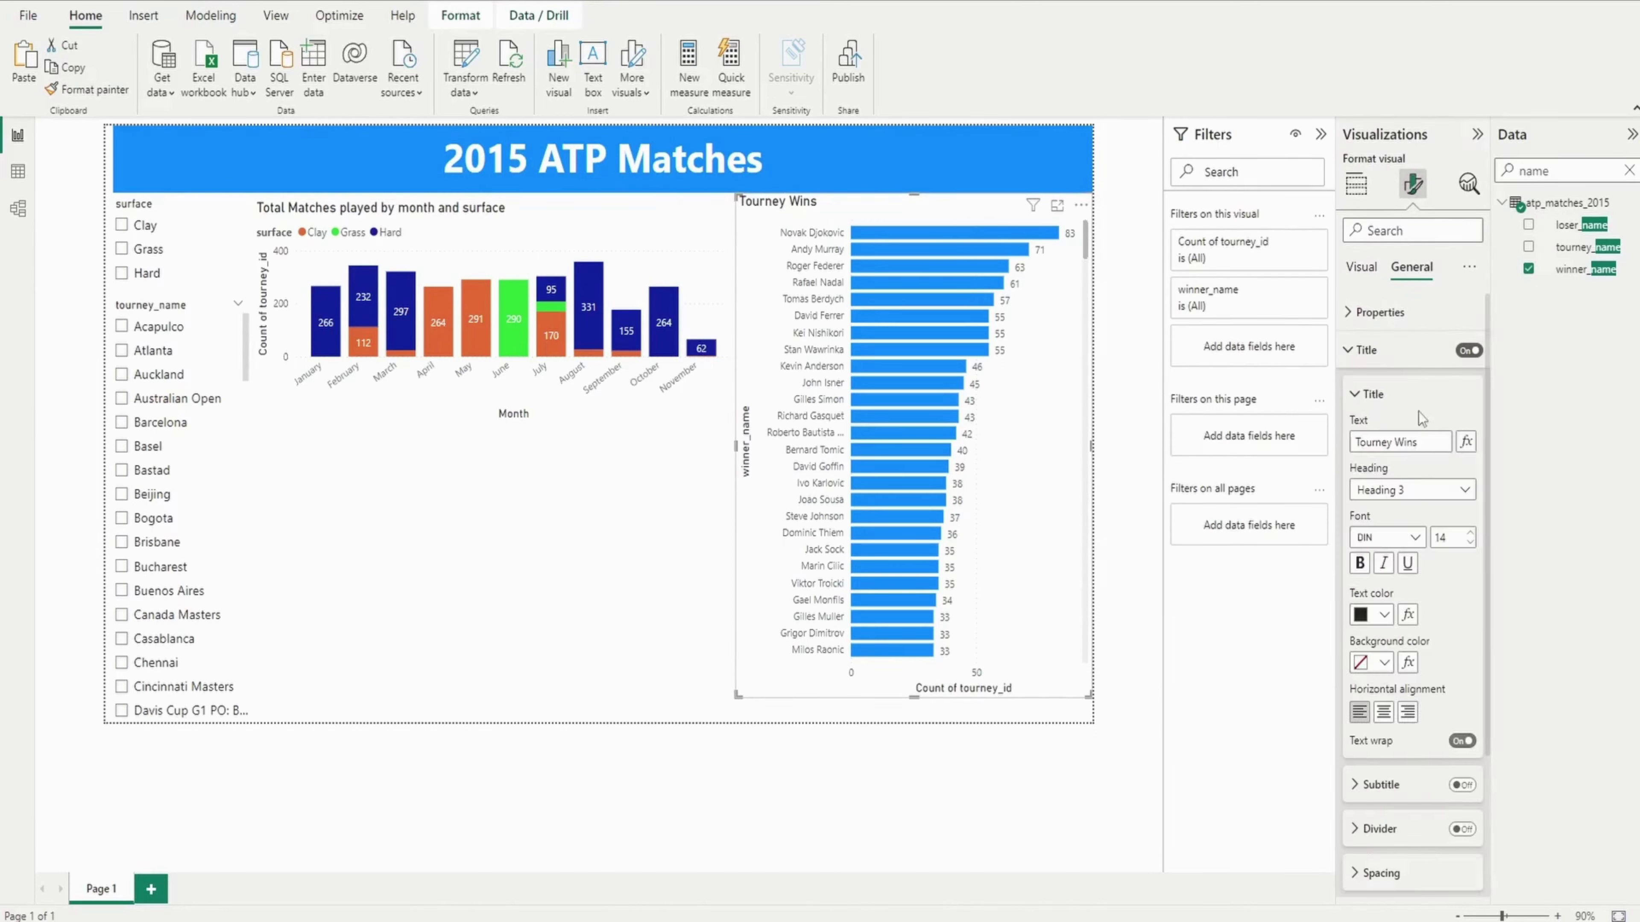
{"action": "left_click", "coordinate": [1397, 451]}
{"action": "type", "text": "Matches"}
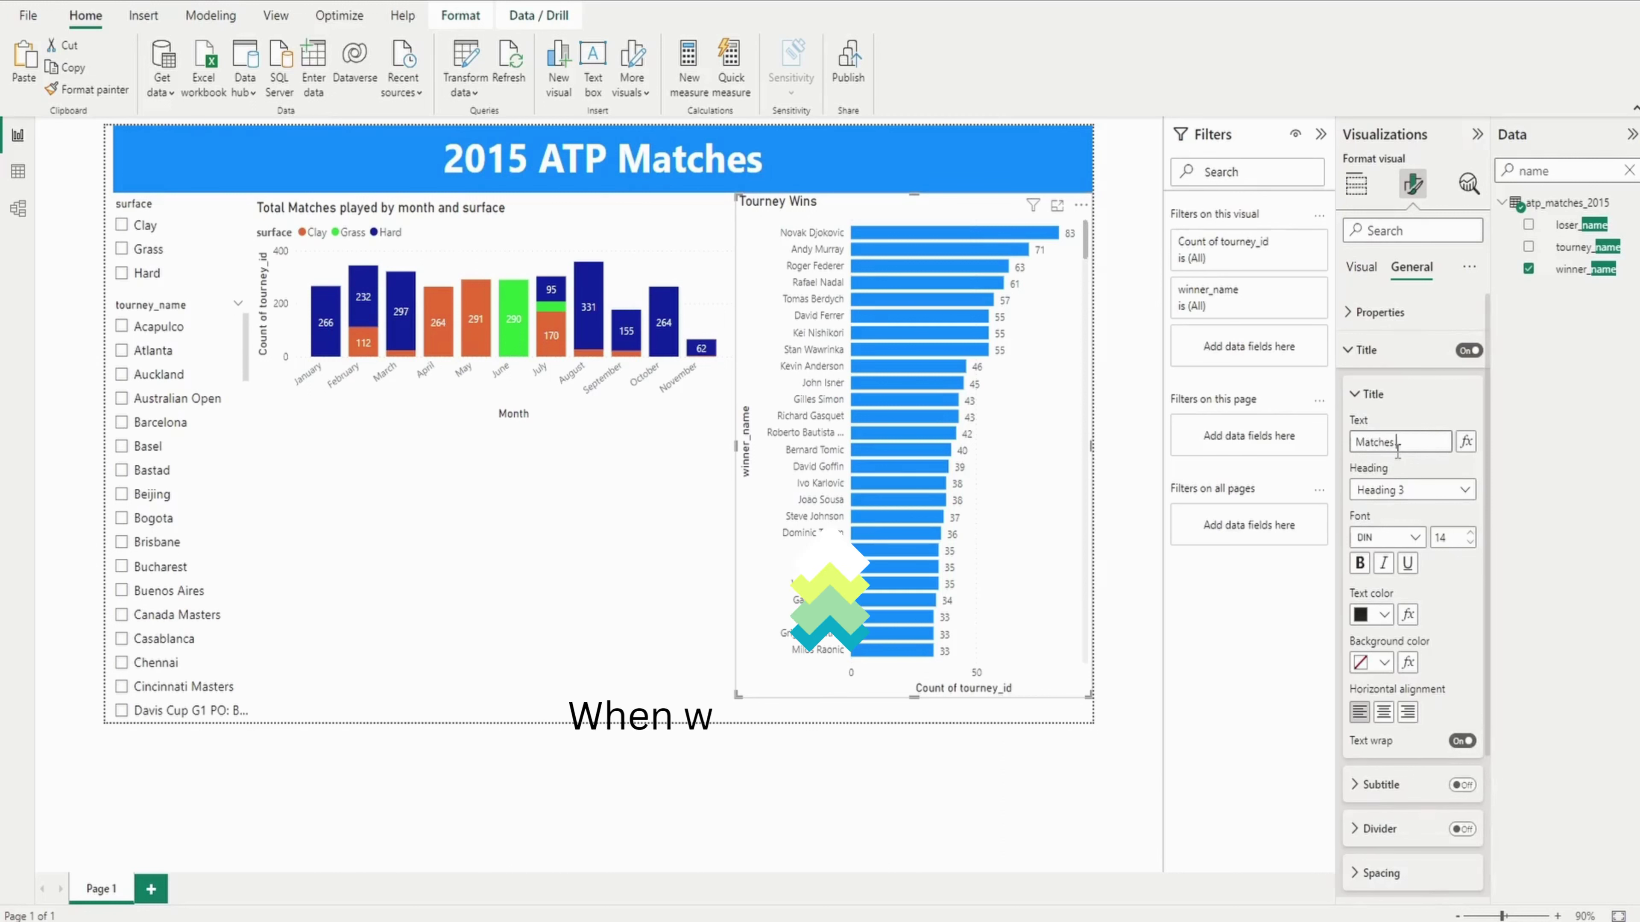
{"action": "type", "text": " Won by Player"}
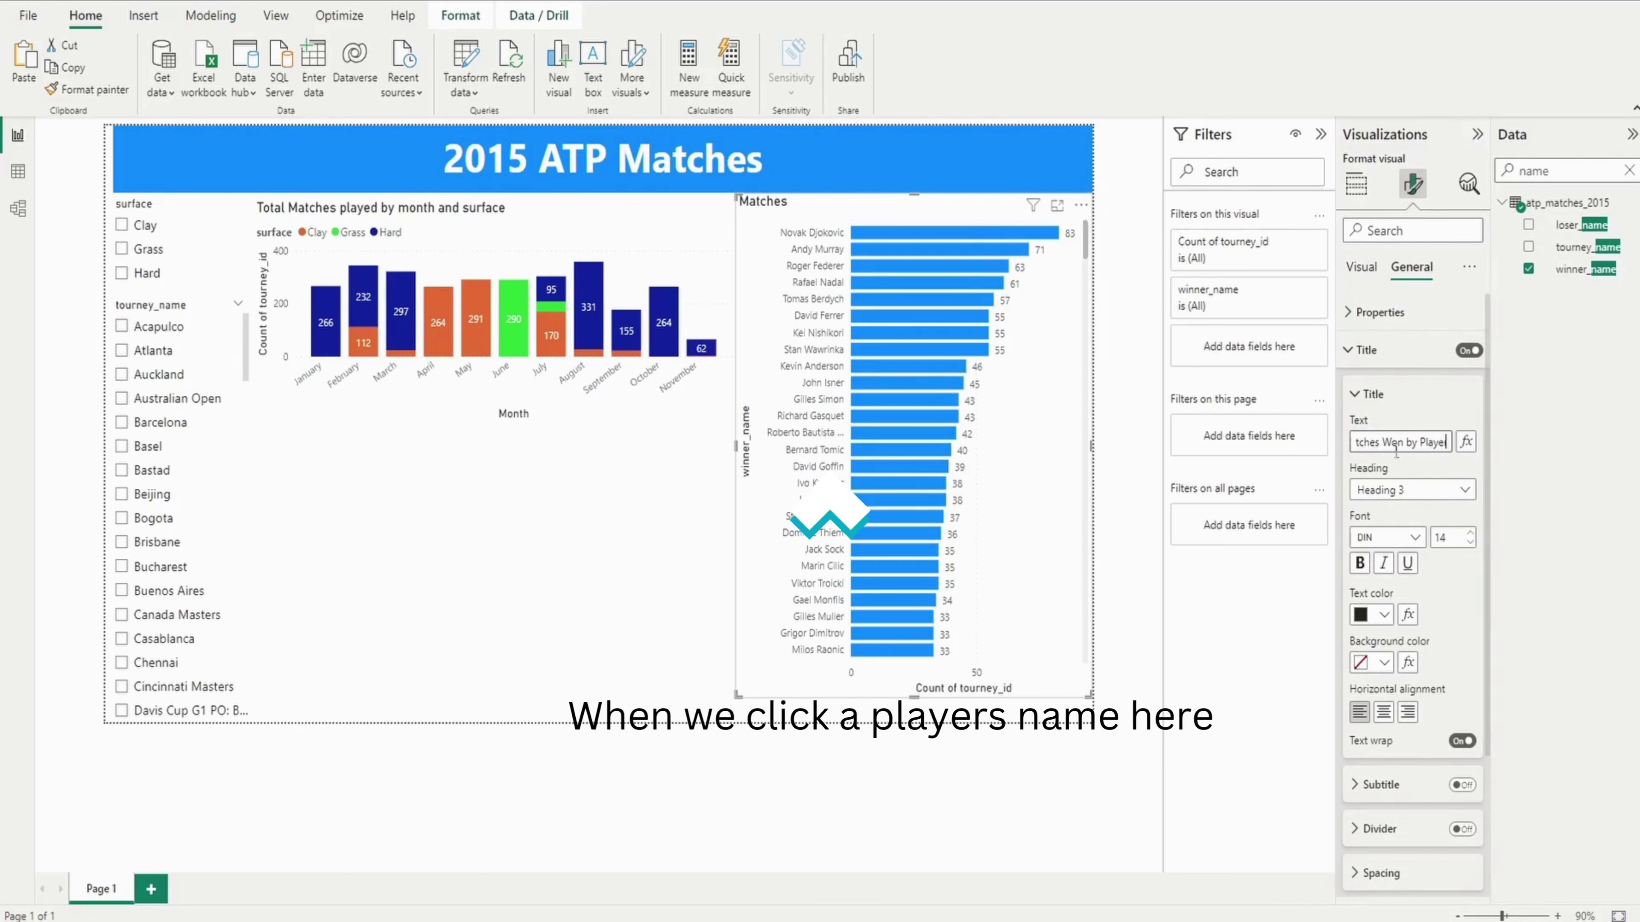
{"action": "left_click", "coordinate": [585, 482]}
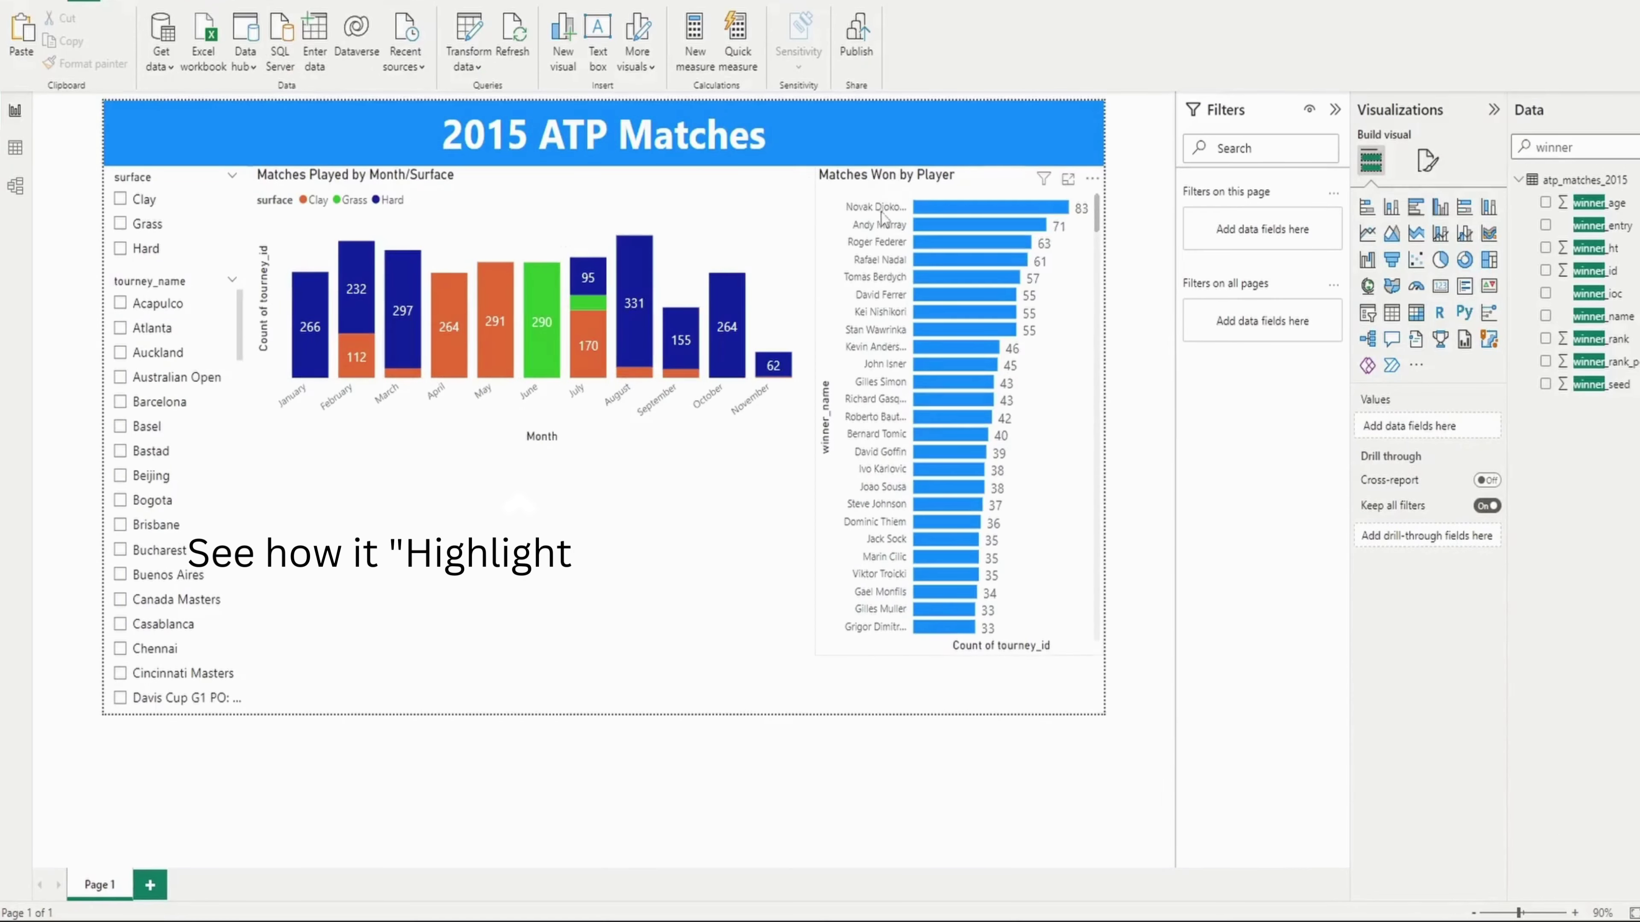
Pick the Djokovic, Murray, Federer and Nadal bars to preview cross-highlighting on the monthly chart
{"action": "left_click", "coordinate": [939, 206]}
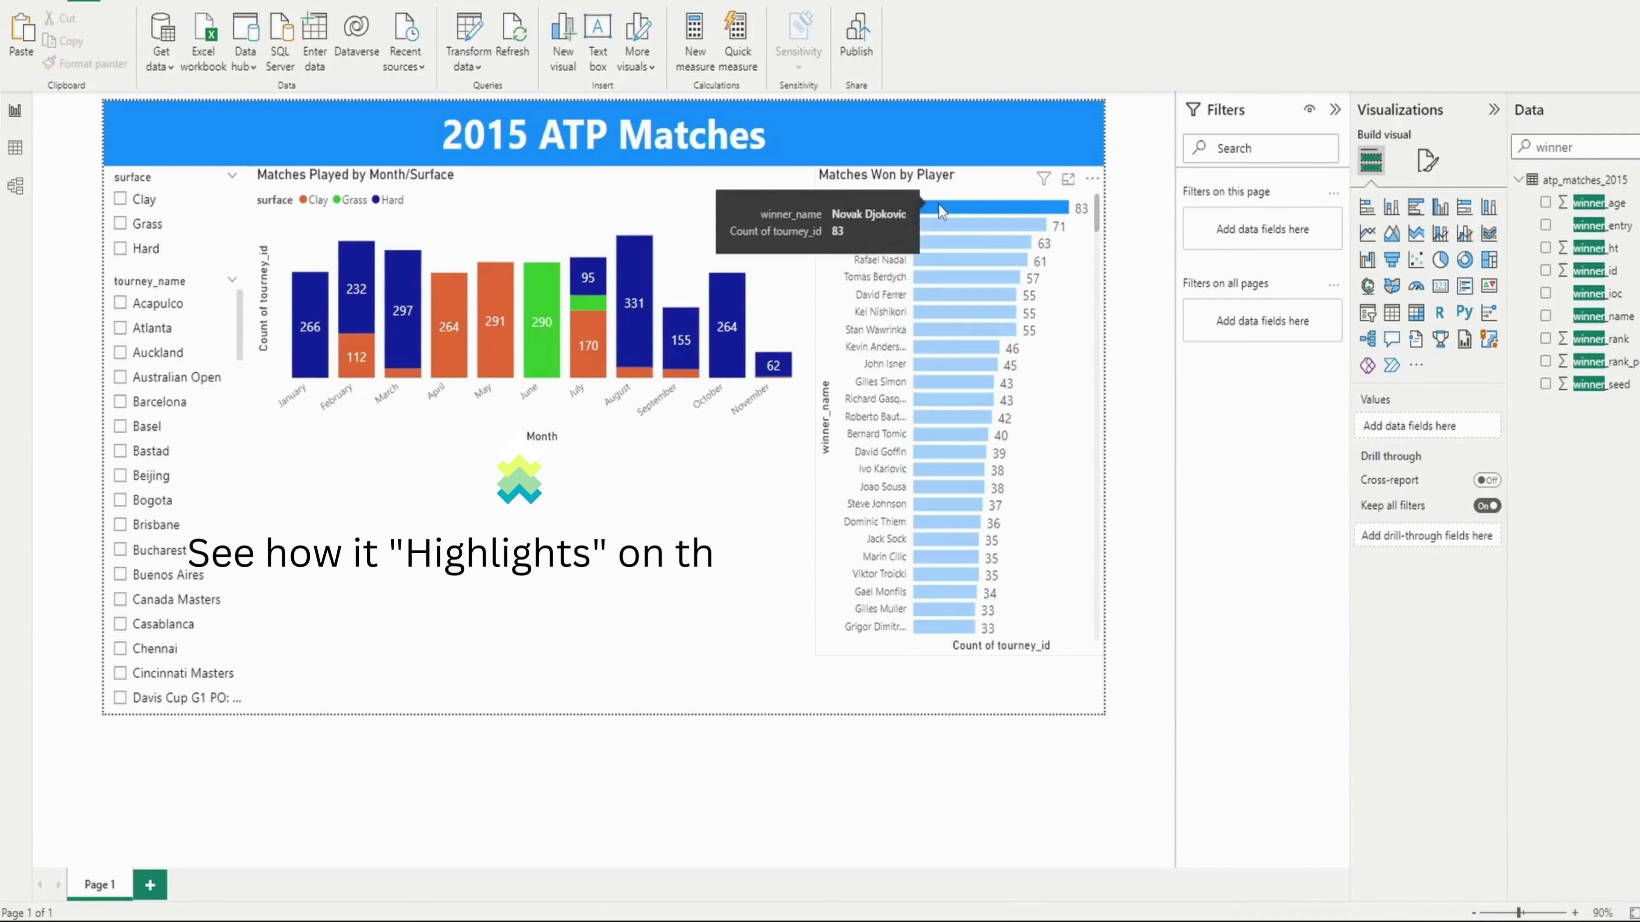
{"action": "left_click", "coordinate": [941, 226]}
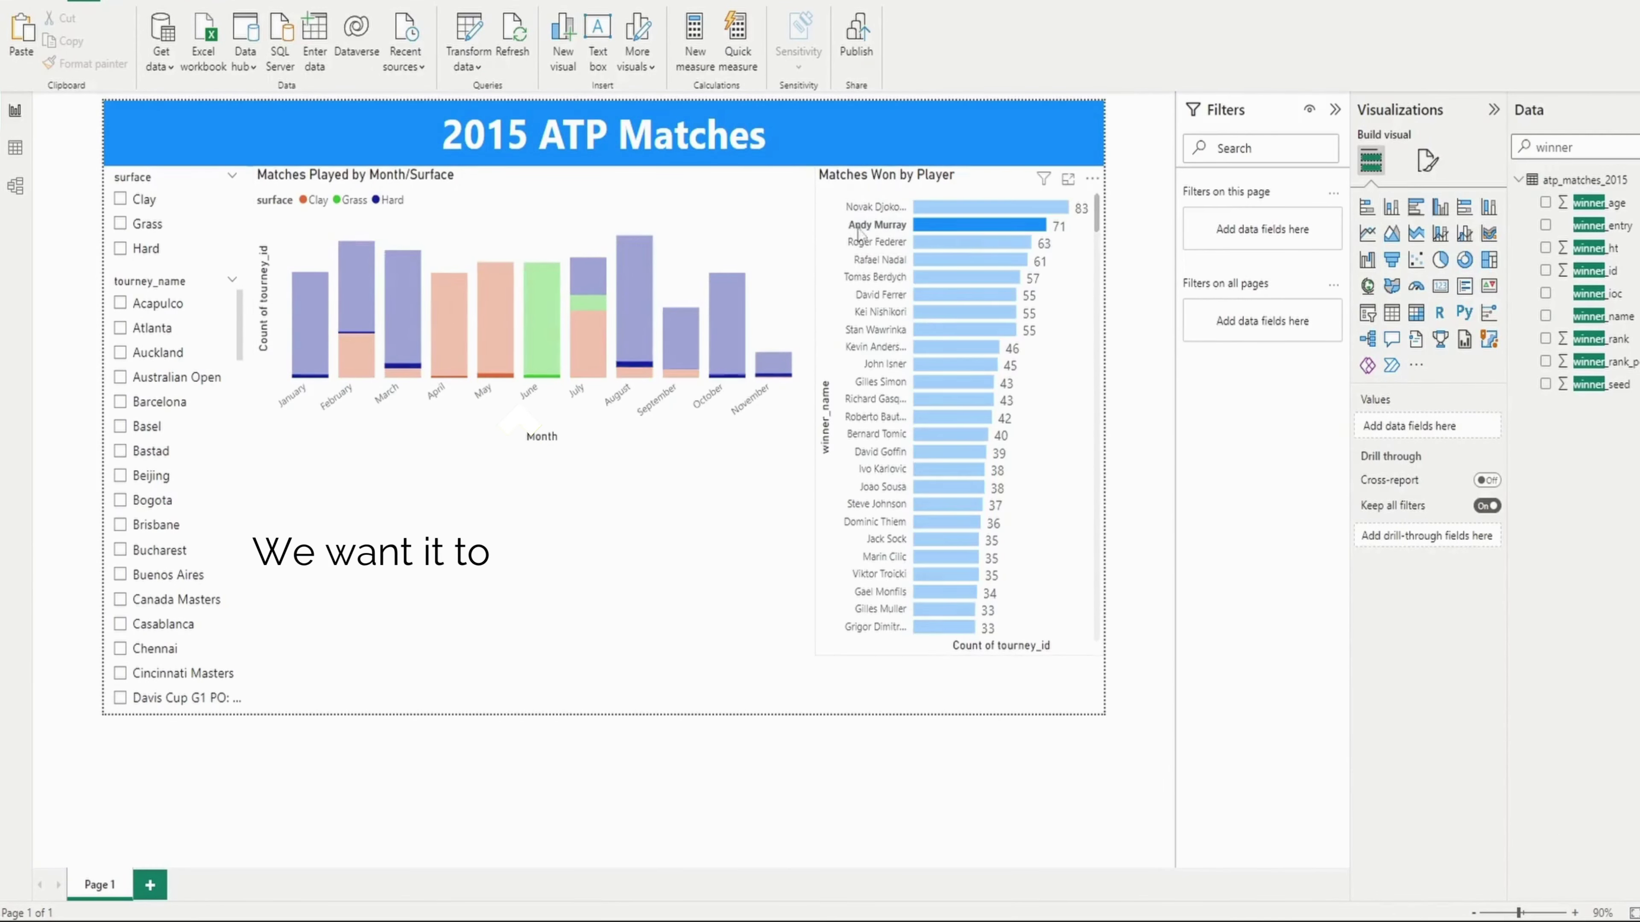
{"action": "left_click", "coordinate": [925, 245]}
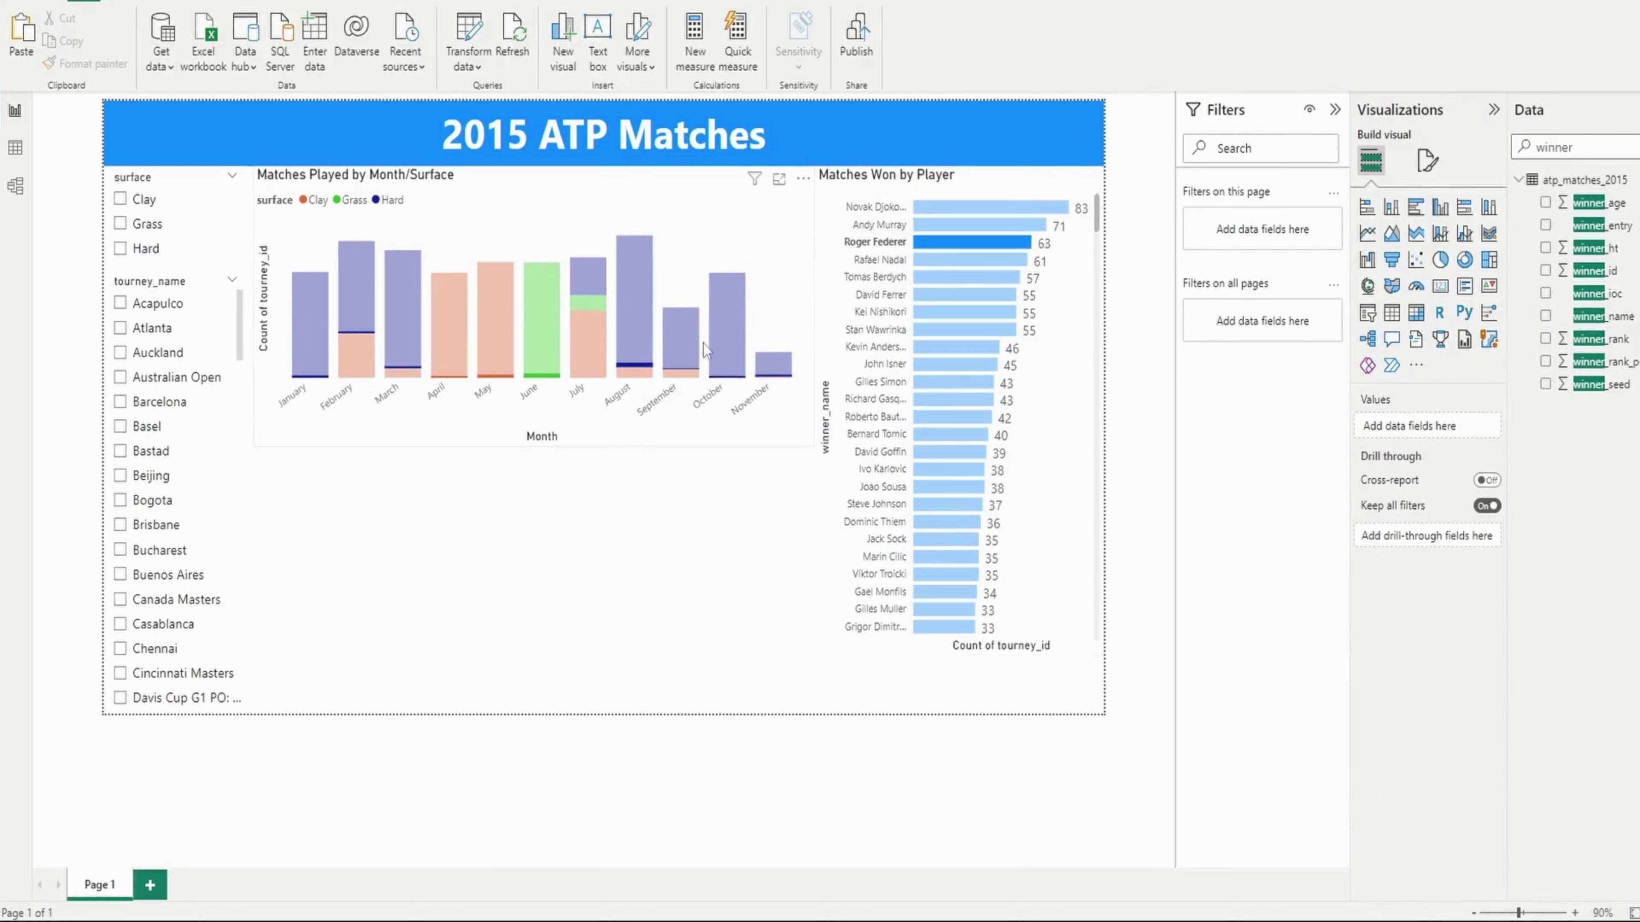
{"action": "left_click", "coordinate": [930, 261]}
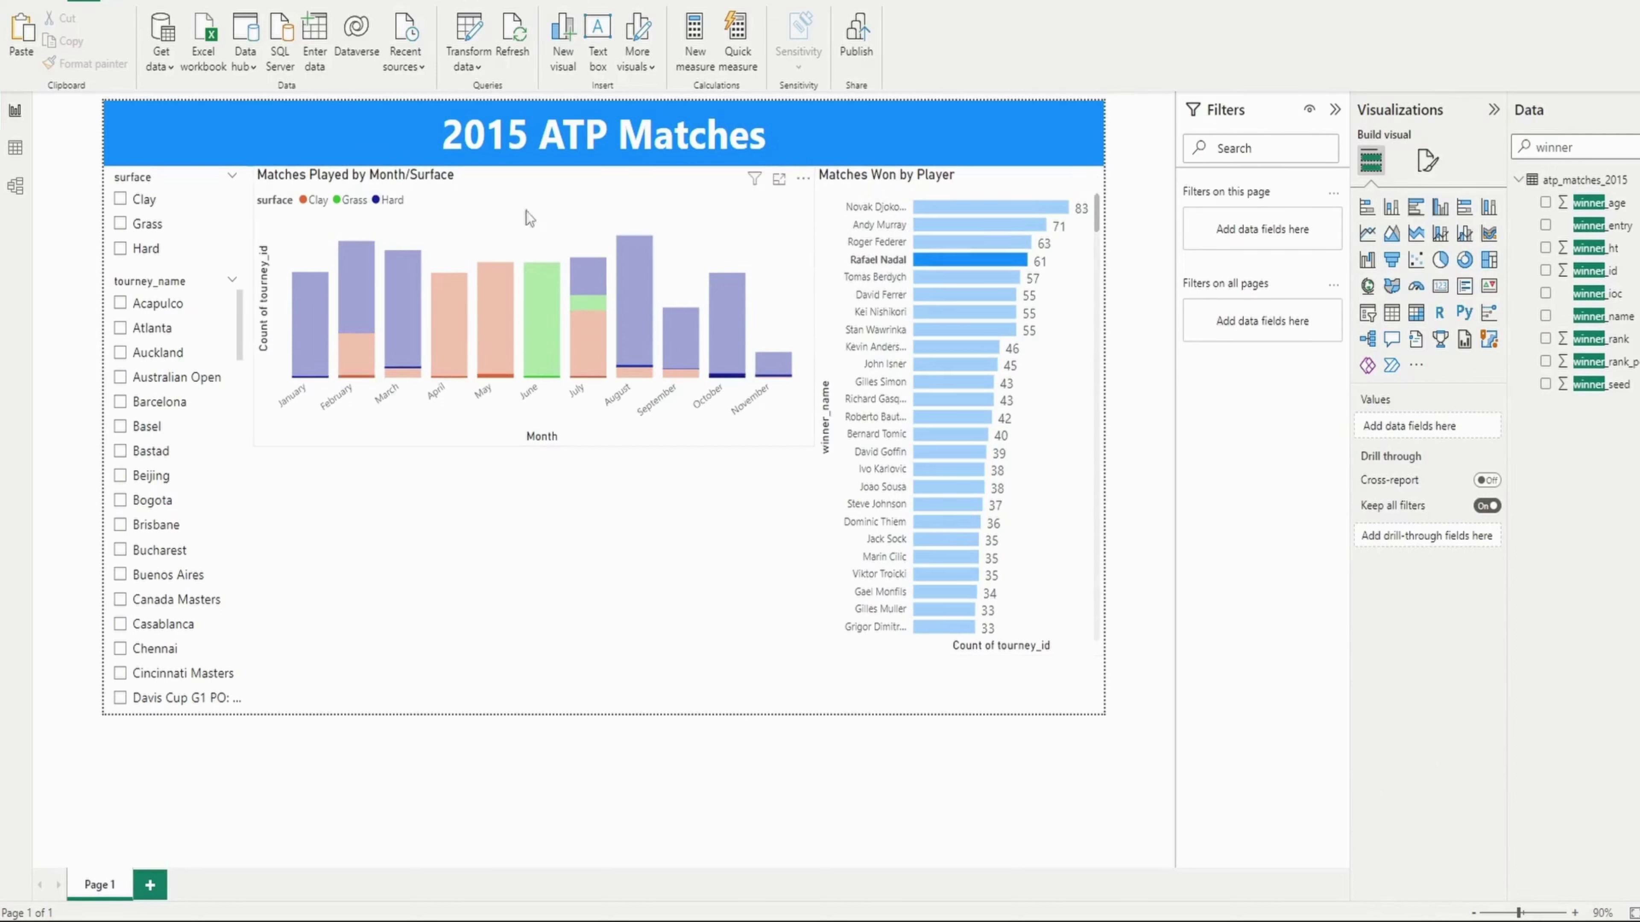
Set the winners chart to filter the monthly chart via Edit interactions, testing with Kei Nishikori
{"action": "left_click", "coordinate": [883, 180]}
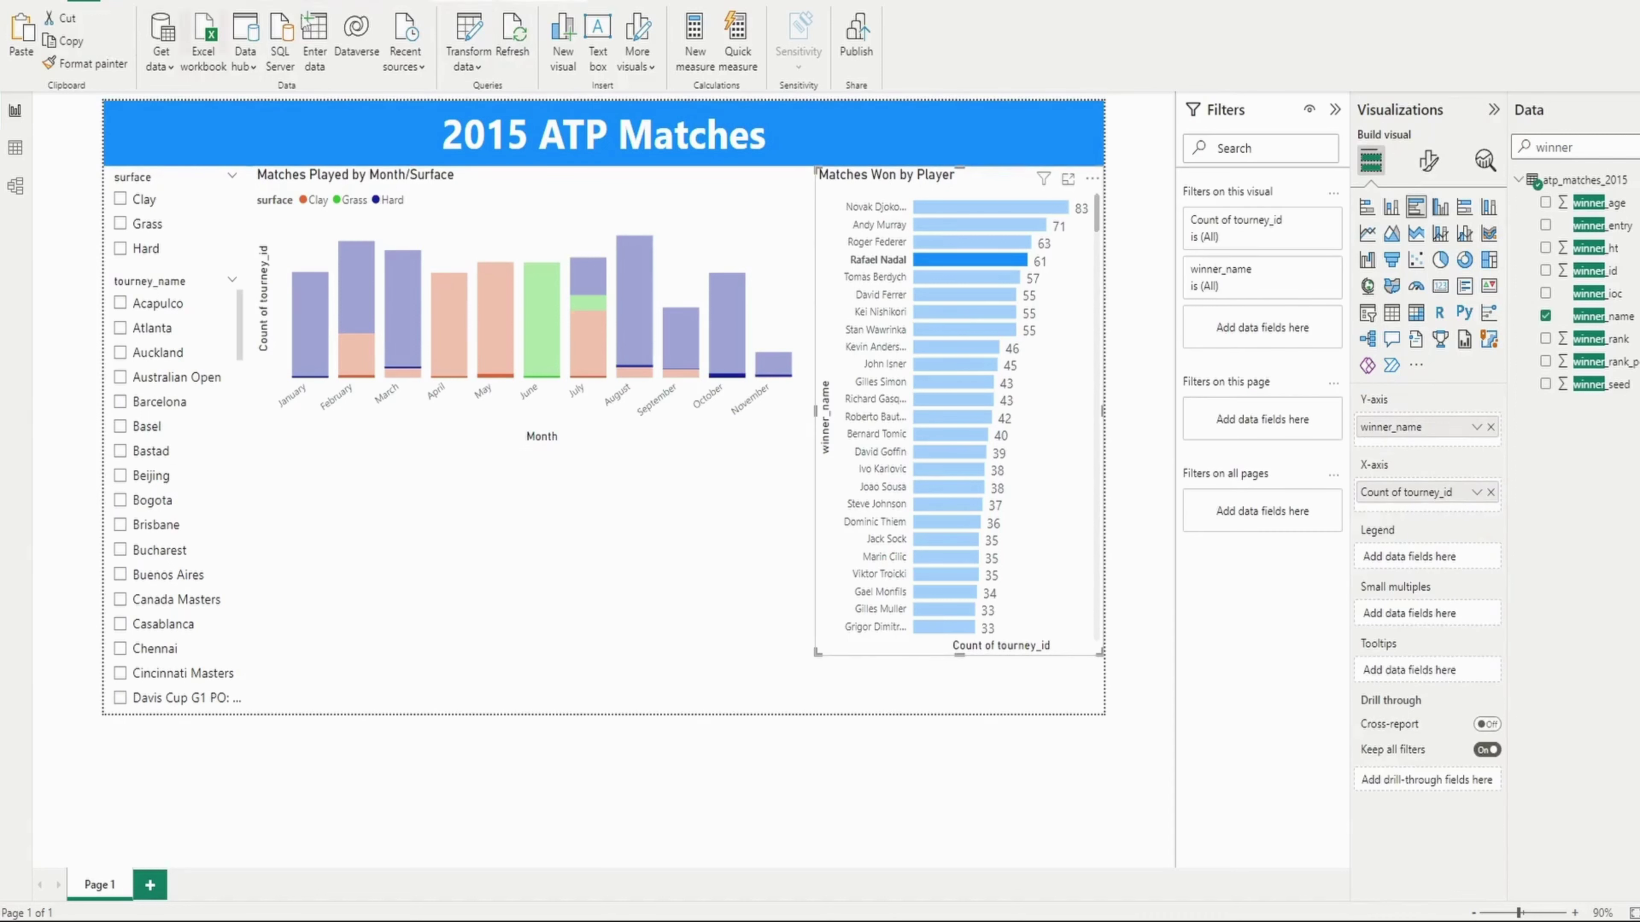
{"action": "left_click", "coordinate": [542, 1]}
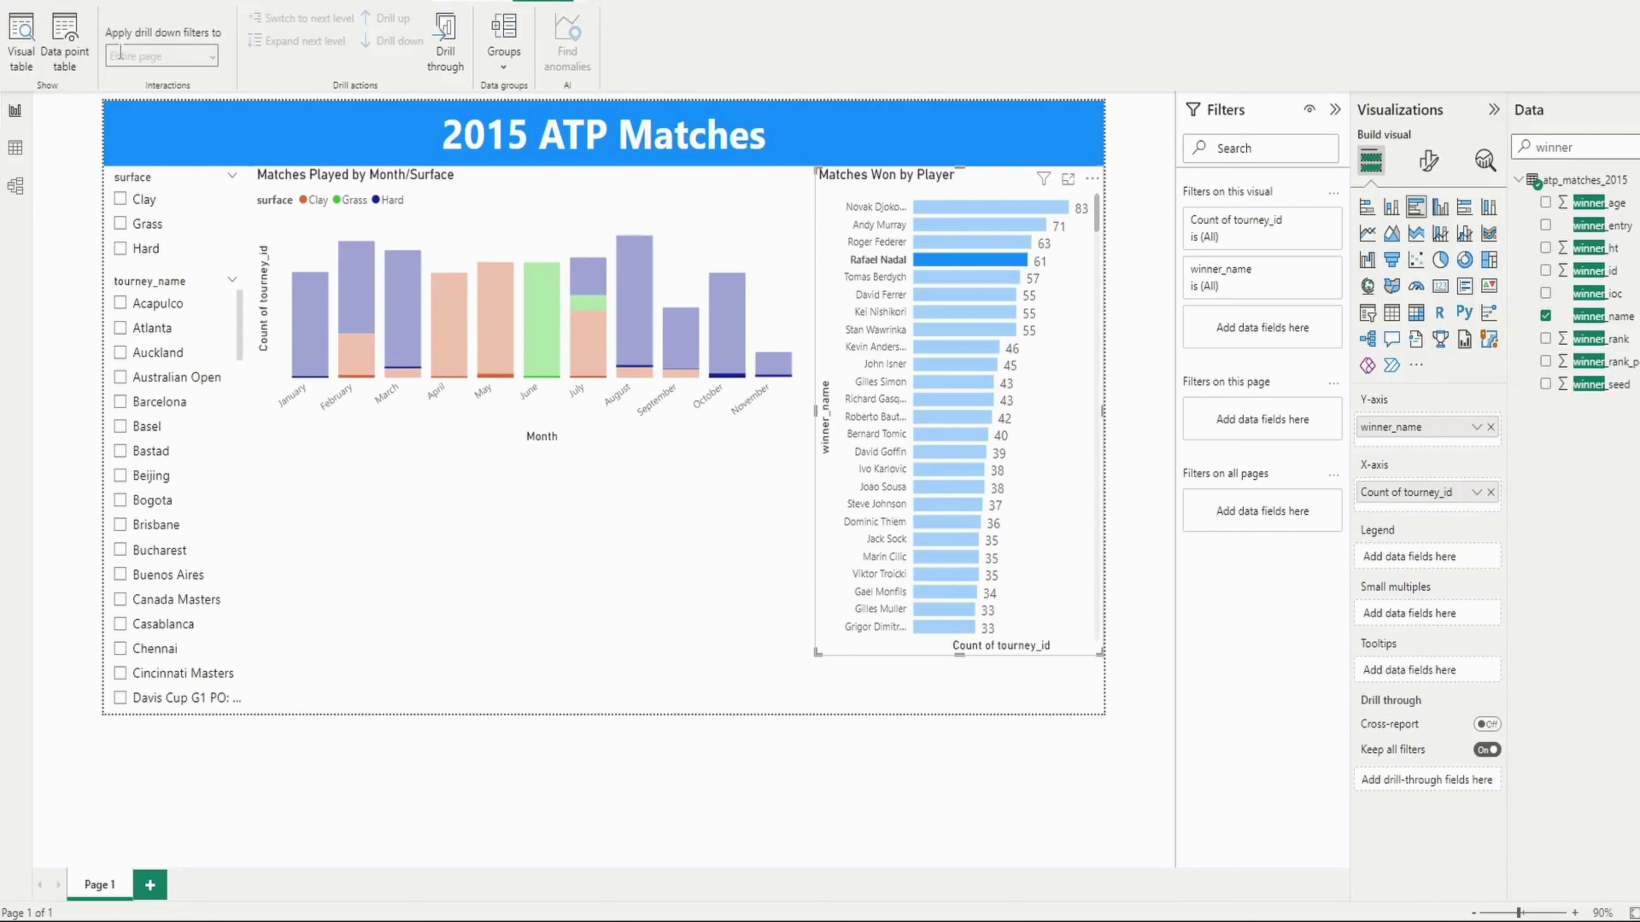
{"action": "left_click", "coordinate": [457, 4]}
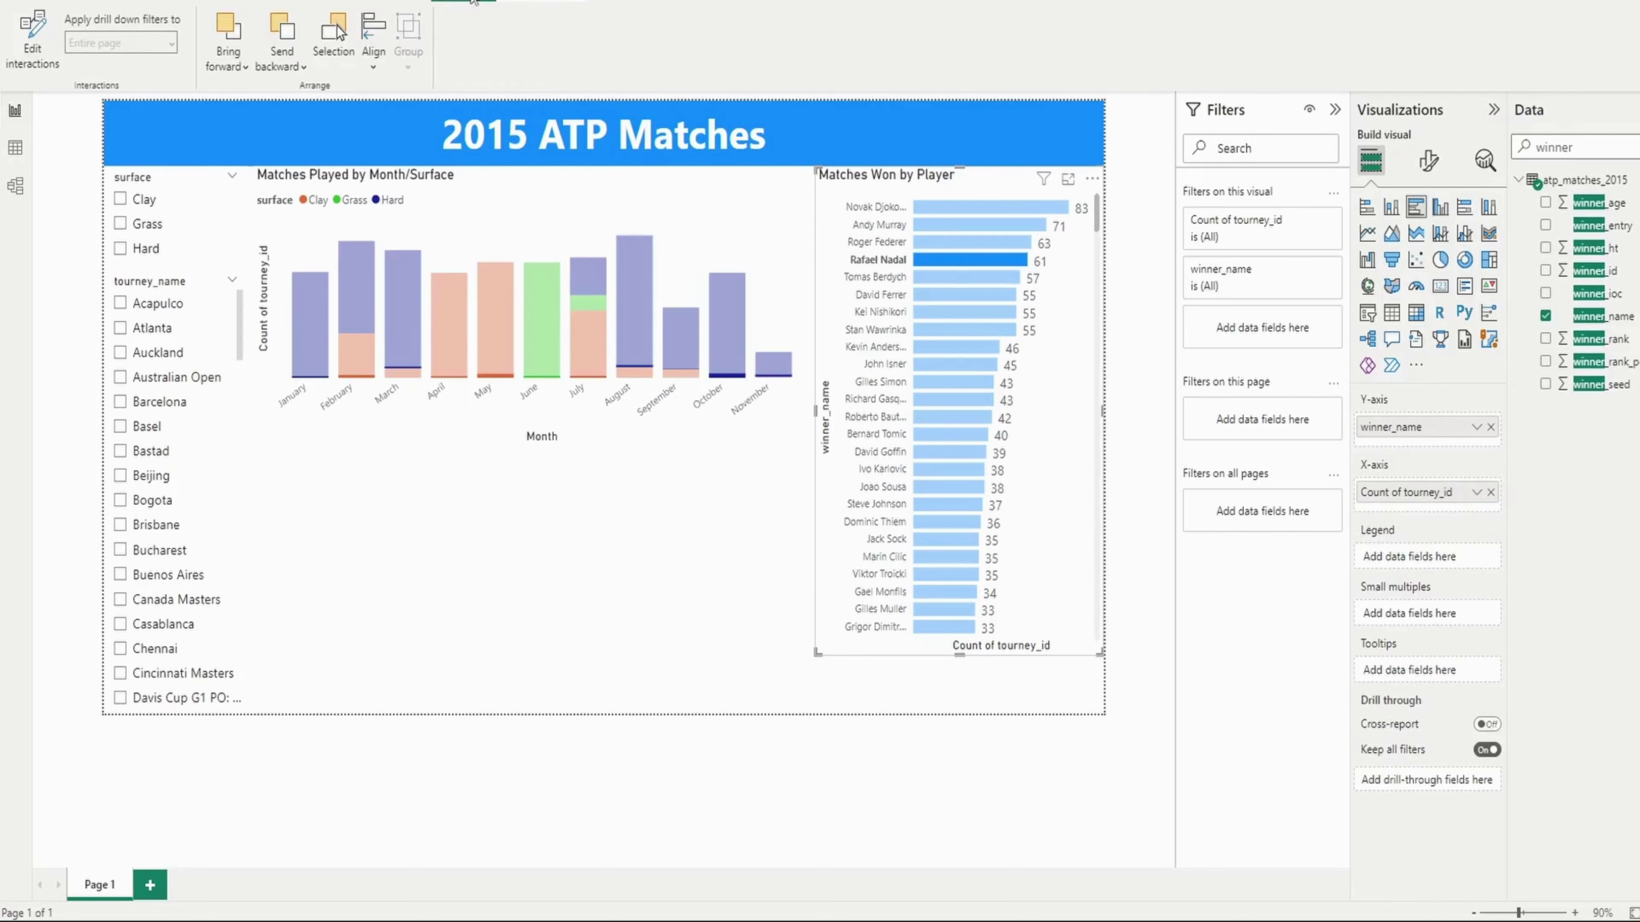
{"action": "left_click", "coordinate": [26, 50]}
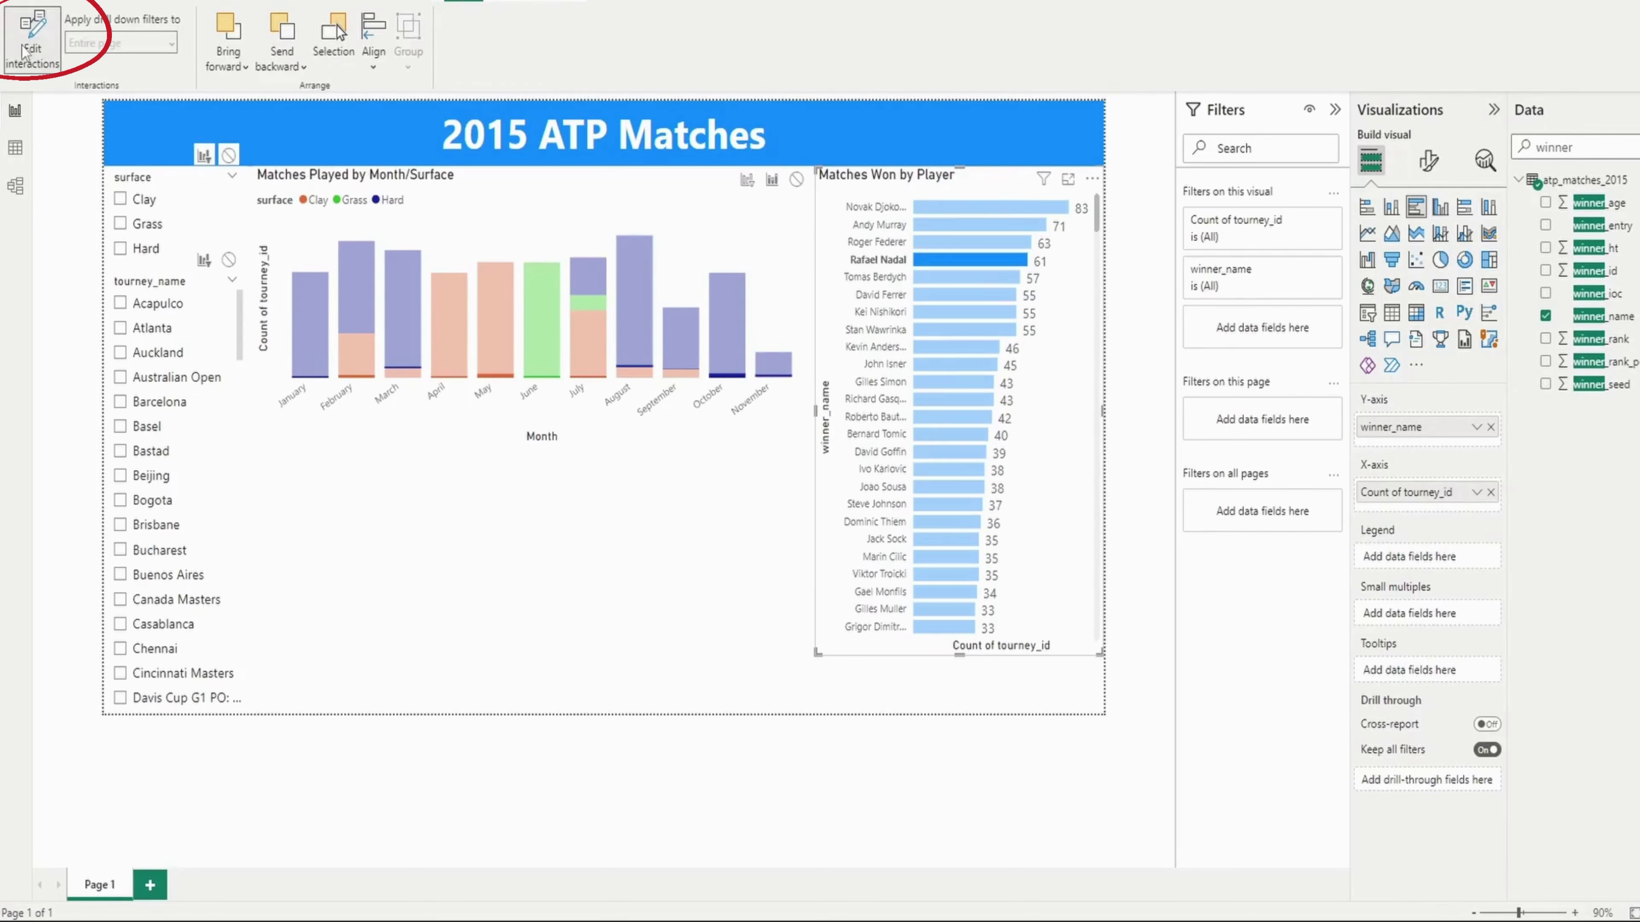
{"action": "left_click", "coordinate": [746, 181]}
{"action": "left_click", "coordinate": [928, 296]}
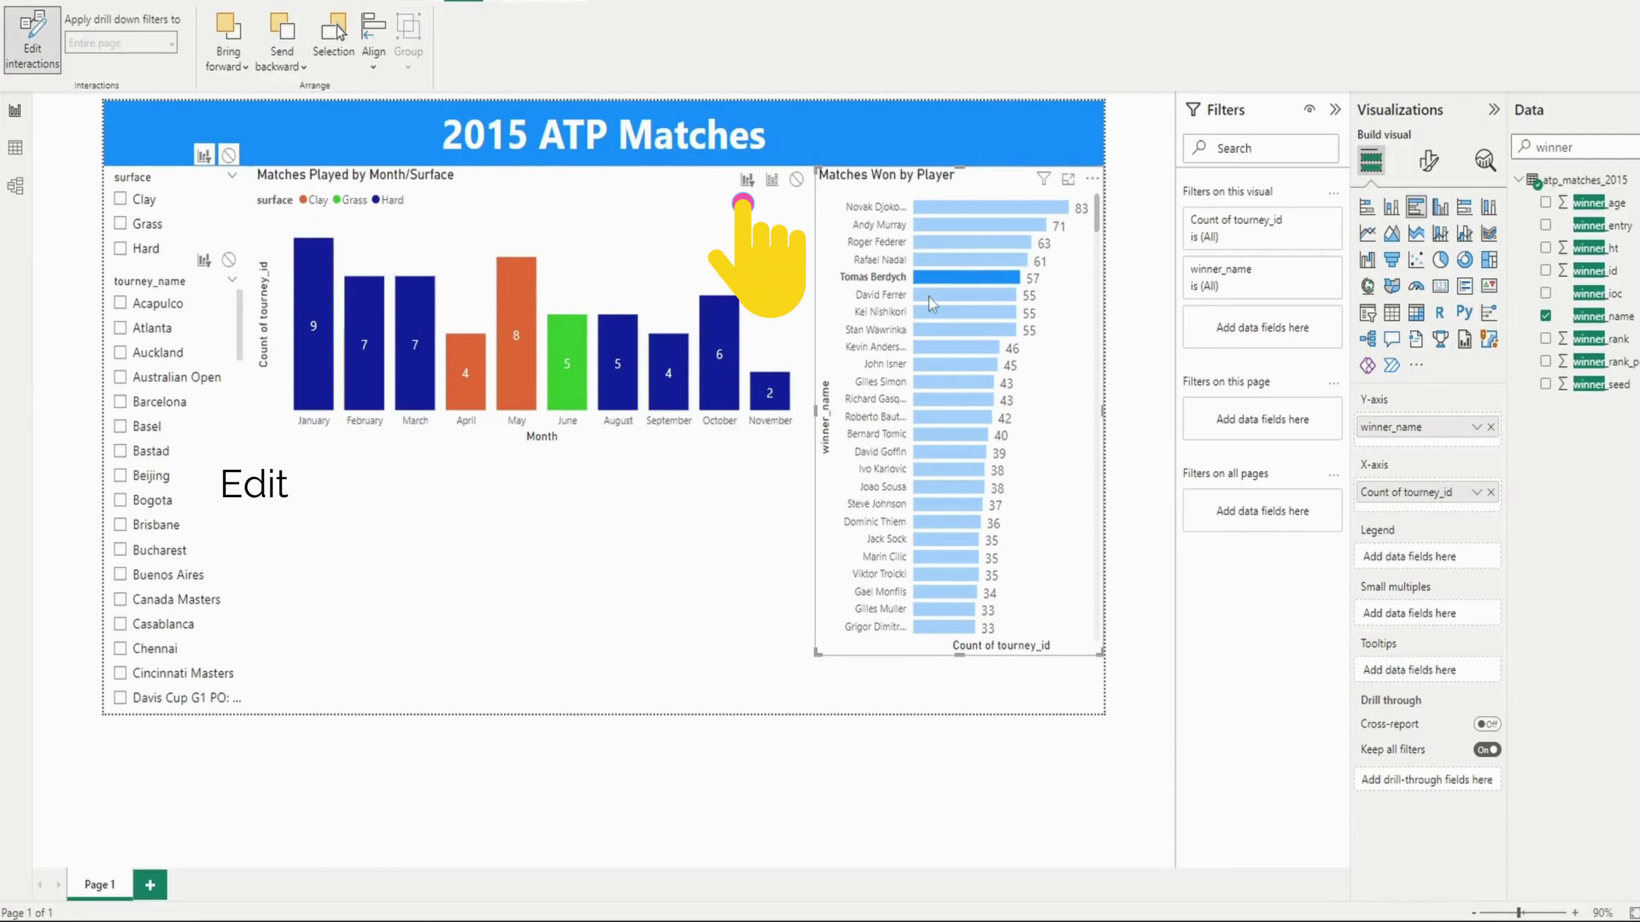
{"action": "left_click", "coordinate": [924, 312]}
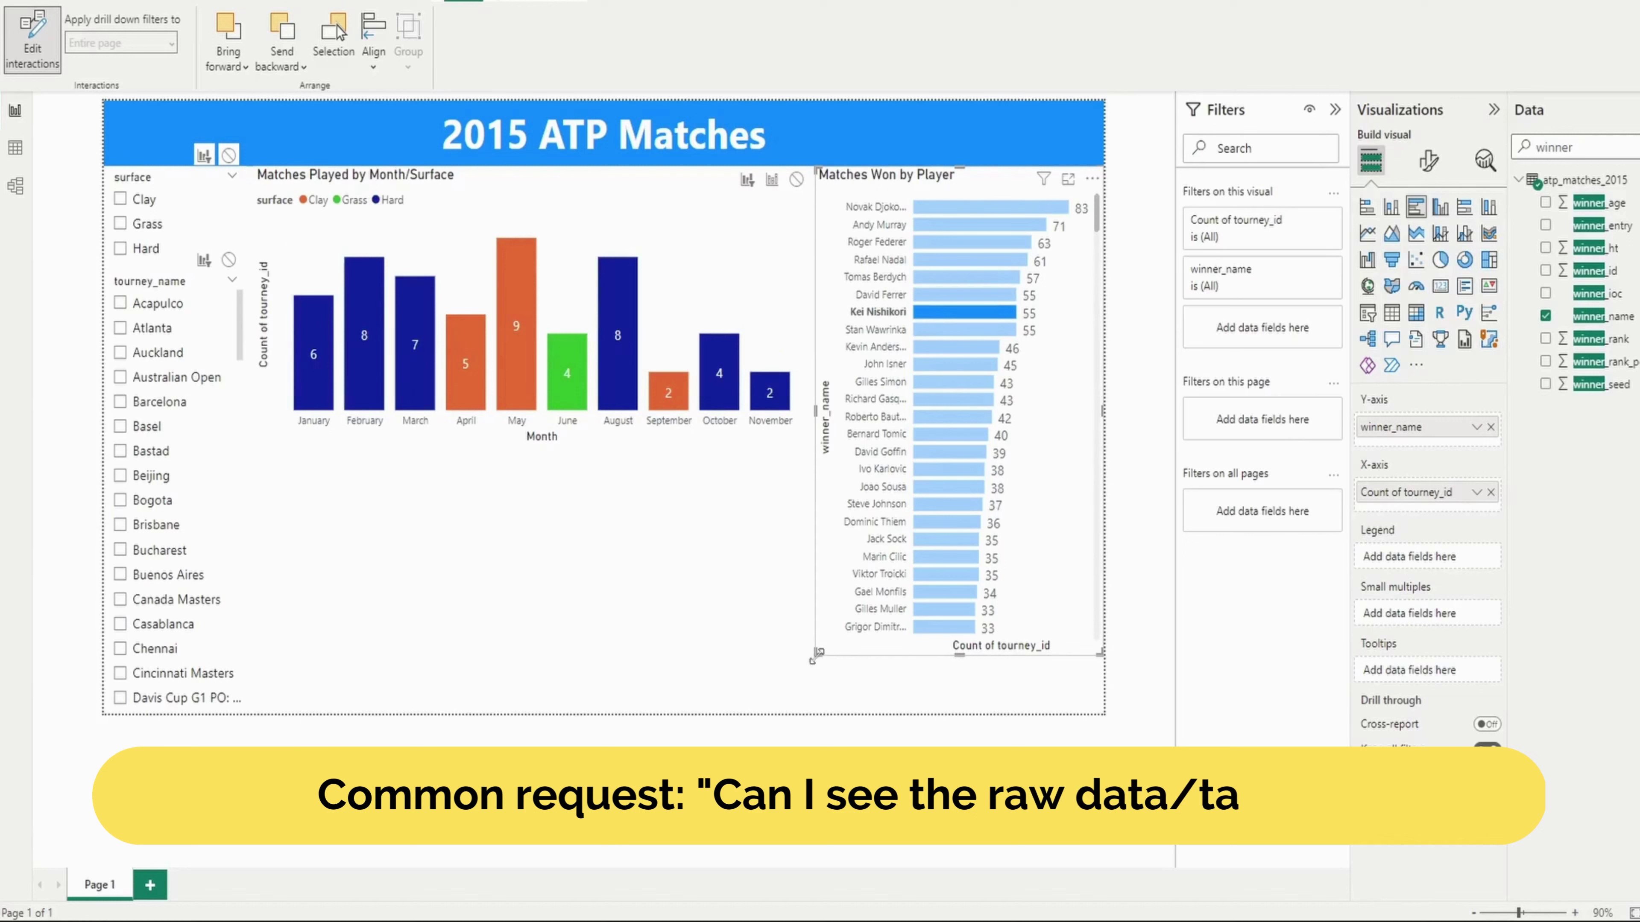
Shorten the Matches Won by Player chart and adjust the monthly chart beside it
{"action": "left_click_drag", "start_coordinate": [819, 661], "coordinate": [813, 475]}
{"action": "left_click", "coordinate": [797, 451]}
{"action": "left_click", "coordinate": [814, 526]}
{"action": "left_click", "coordinate": [800, 523]}
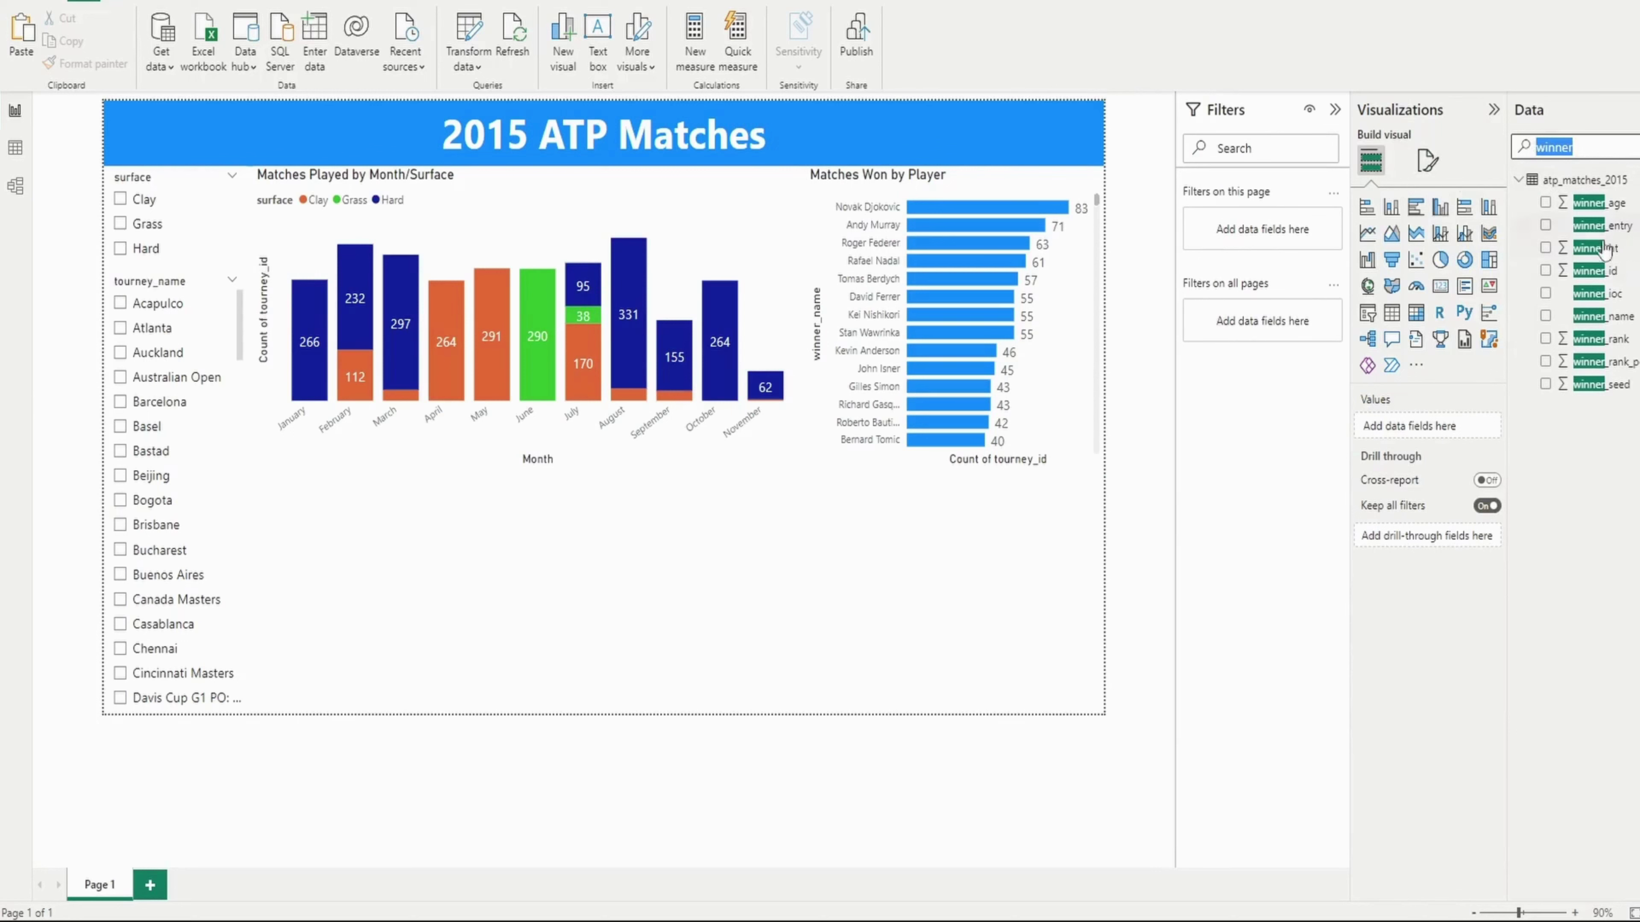
Start a table below the charts with winner_name, winner_rank, loser_name and loser_rank
{"action": "left_click_drag", "start_coordinate": [1603, 316], "coordinate": [516, 614]}
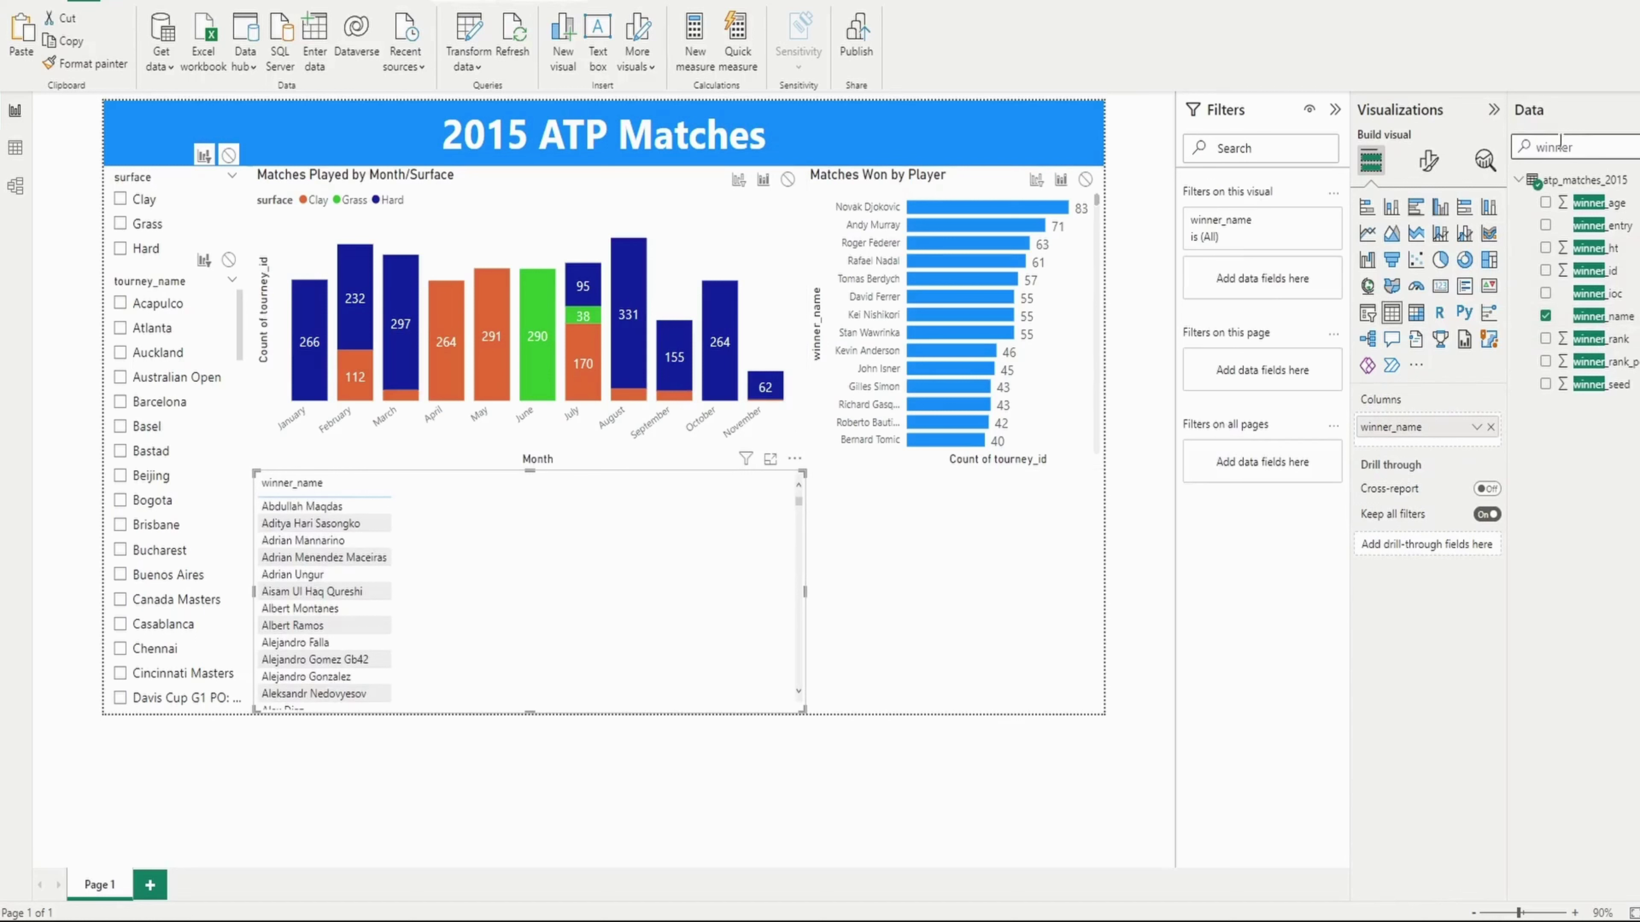
{"action": "type", "text": "rank"}
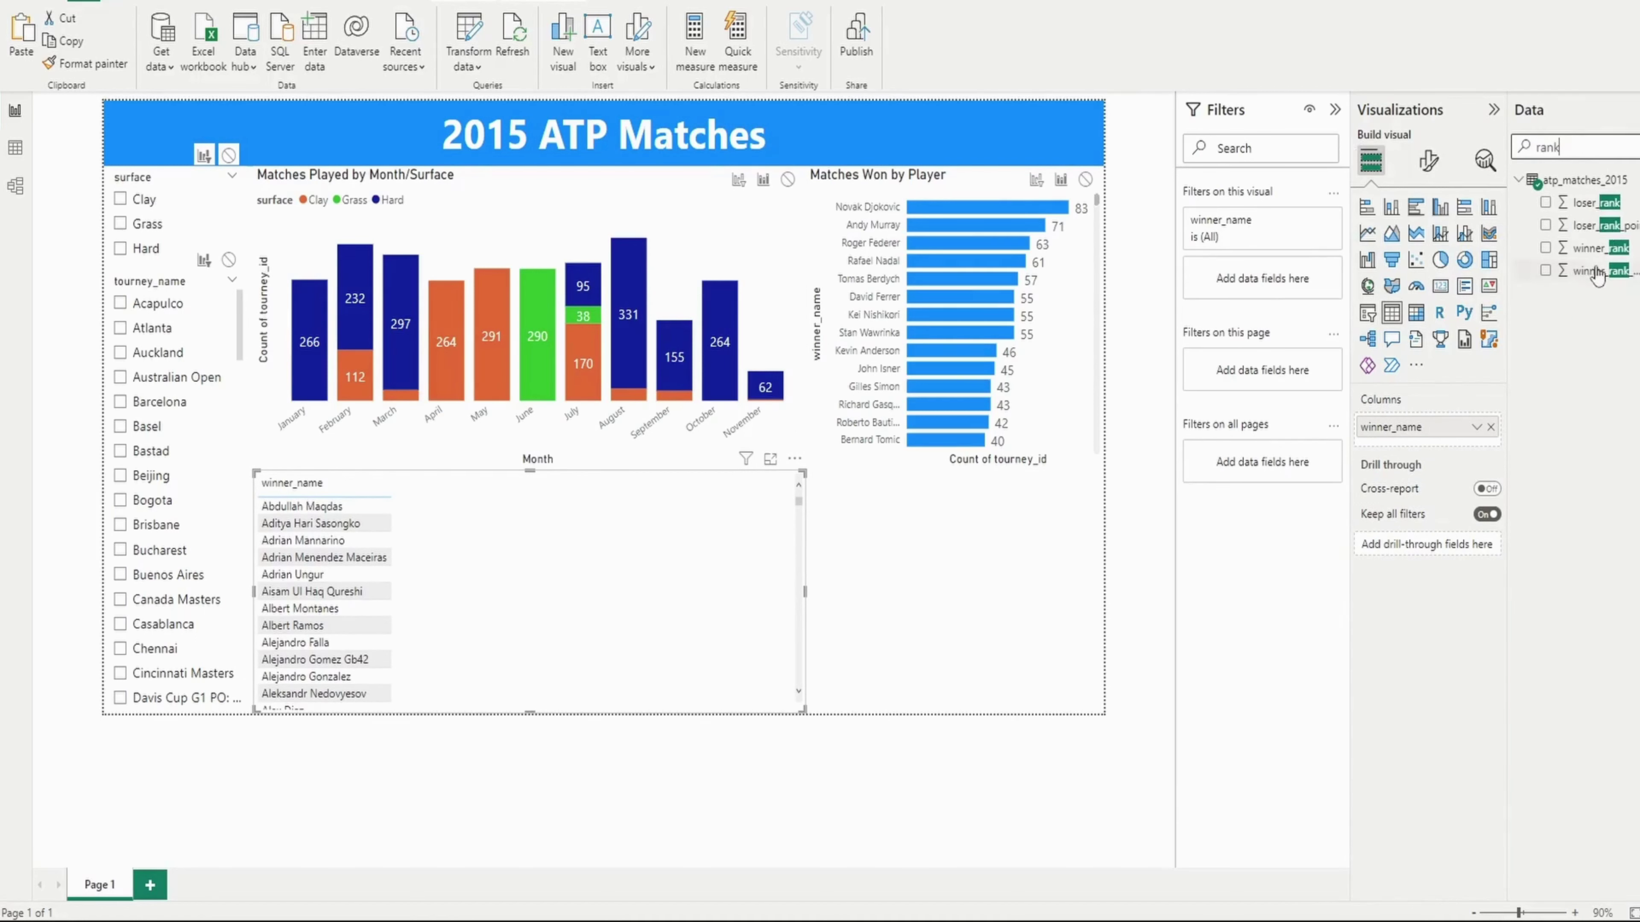
{"action": "left_click_drag", "start_coordinate": [1599, 248], "coordinate": [657, 588]}
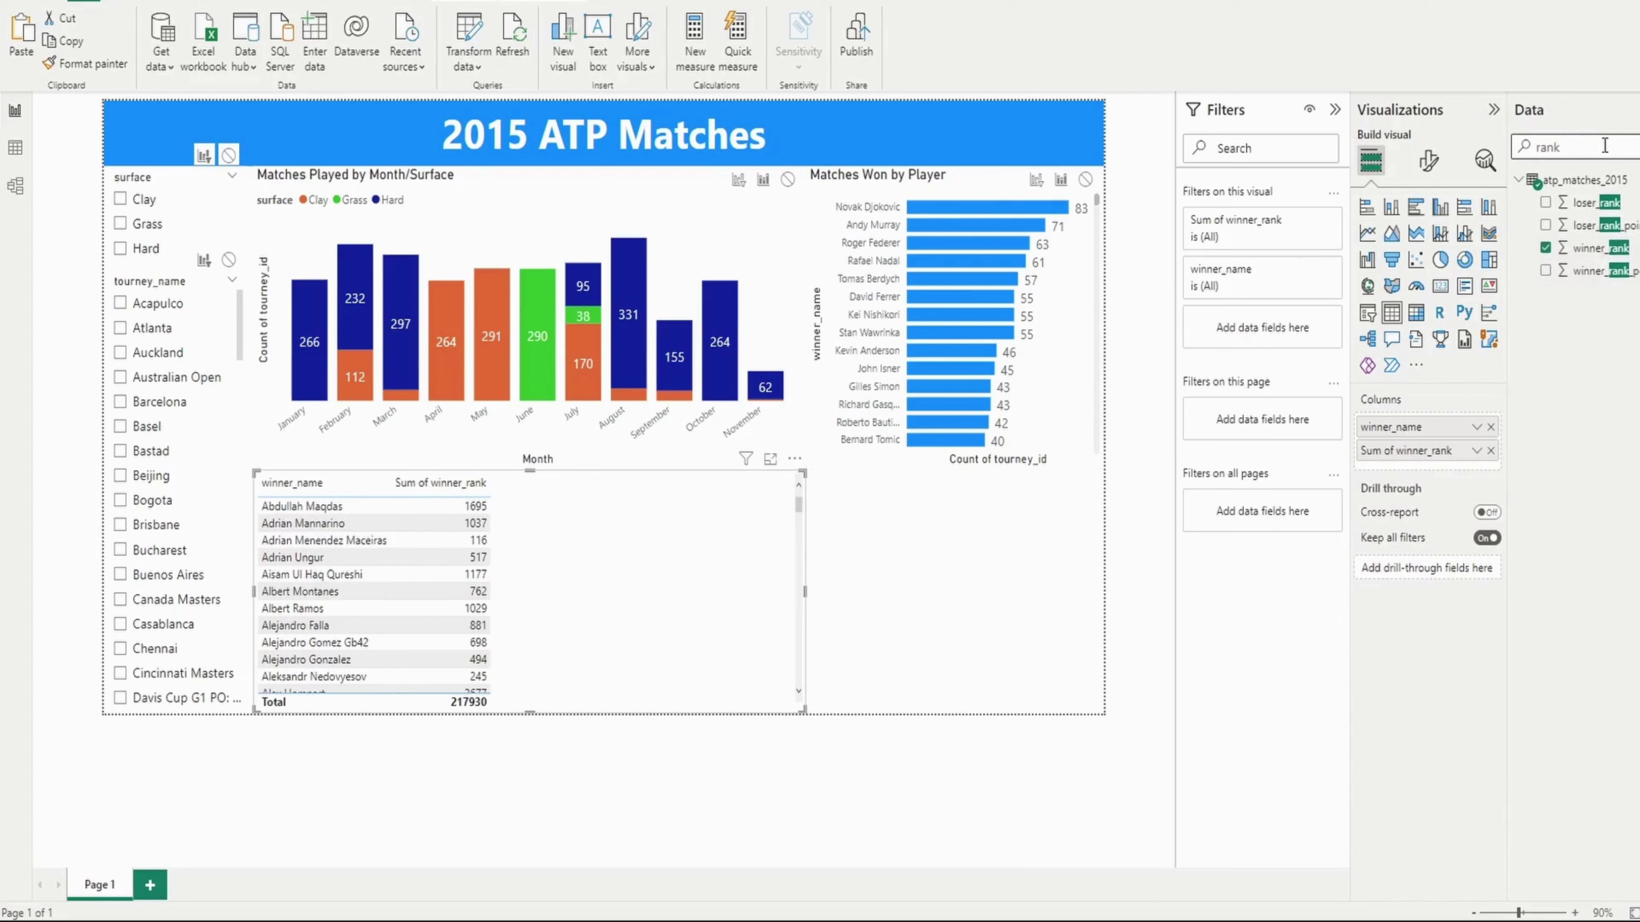
{"action": "type", "text": "name"}
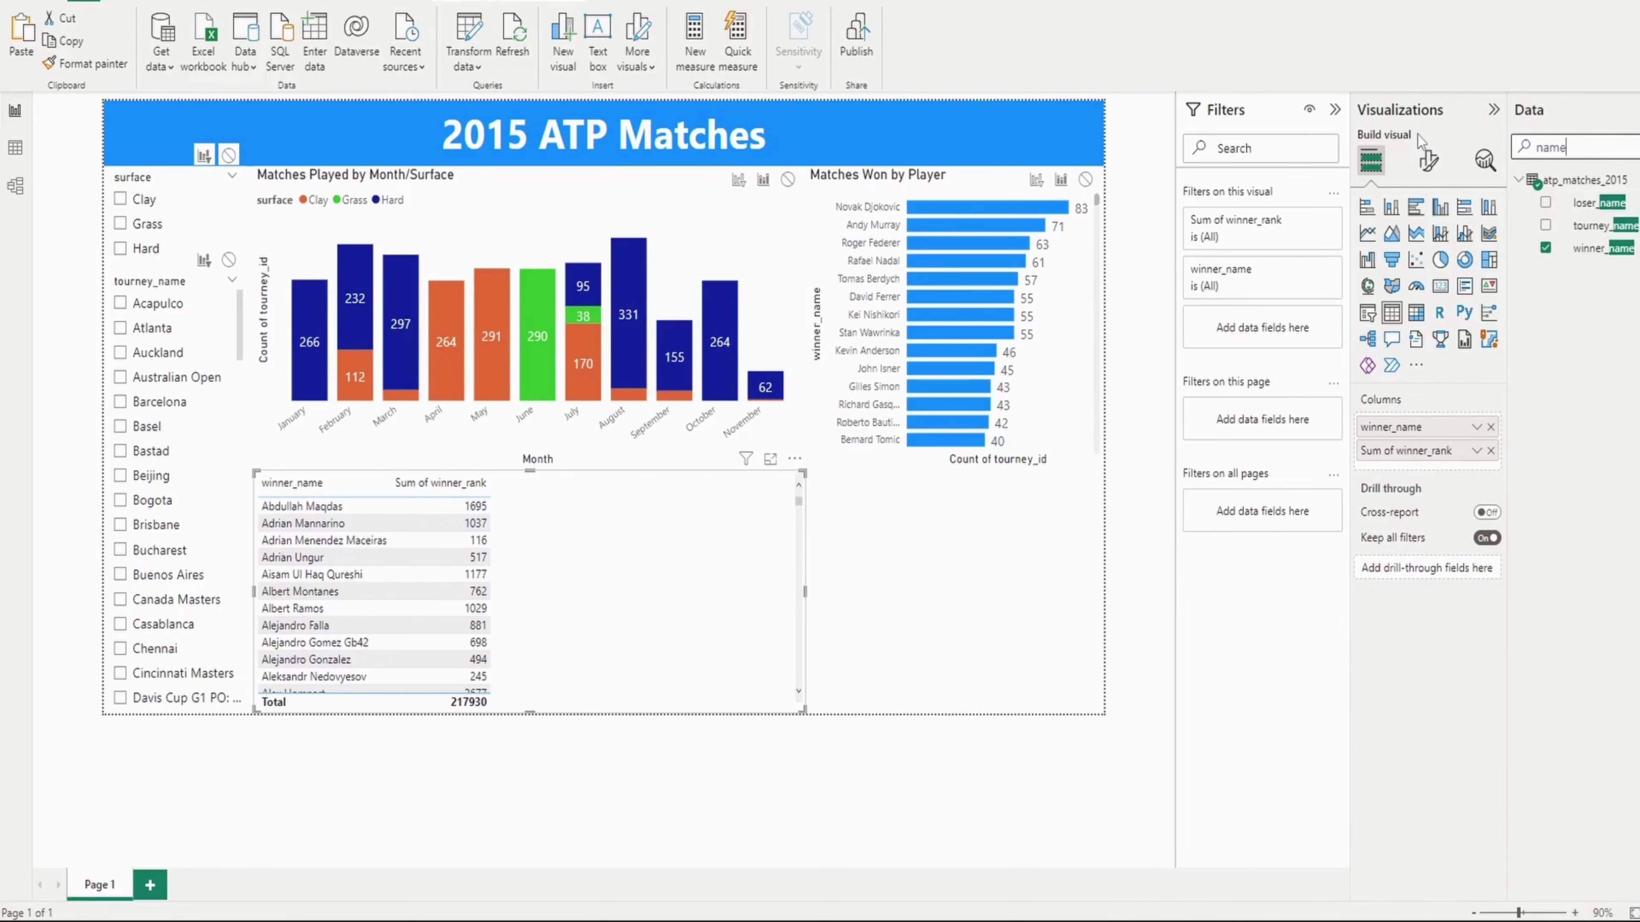
{"action": "left_click", "coordinate": [1547, 204]}
{"action": "double_click", "coordinate": [1563, 147]}
{"action": "type", "text": "rank"}
{"action": "left_click", "coordinate": [1546, 204]}
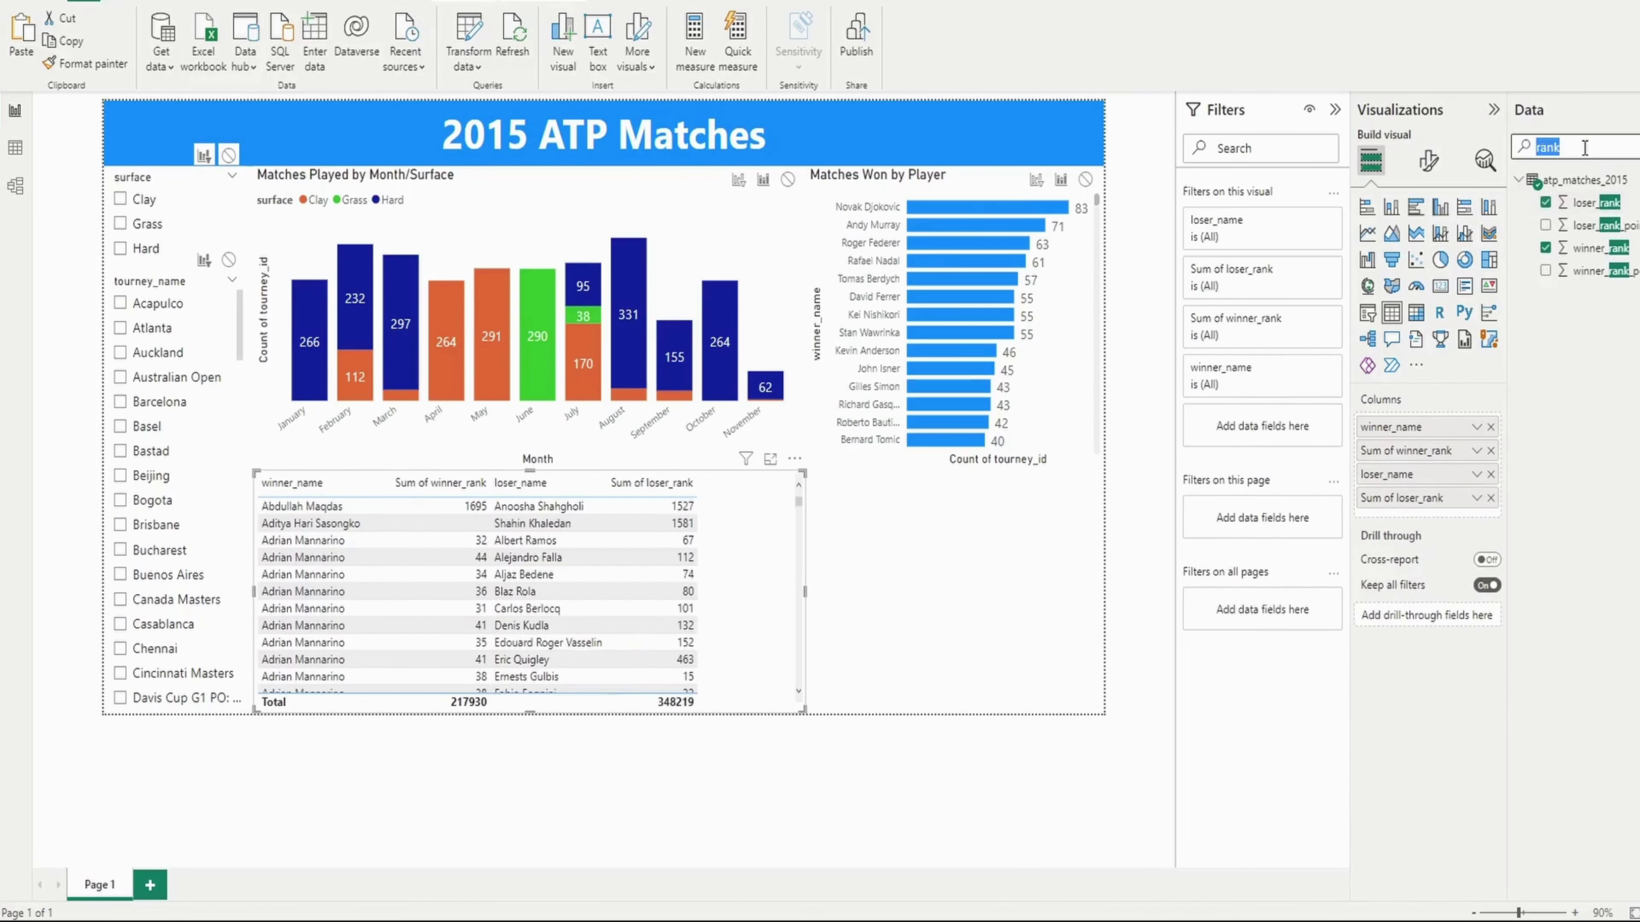
Add tourney_name, tourney_date and score columns and widen the table to the right edge
{"action": "double_click", "coordinate": [1563, 148]}
{"action": "type", "text": "tourn"}
{"action": "left_click", "coordinate": [1544, 384]}
{"action": "double_click", "coordinate": [1562, 147]}
{"action": "type", "text": "date"}
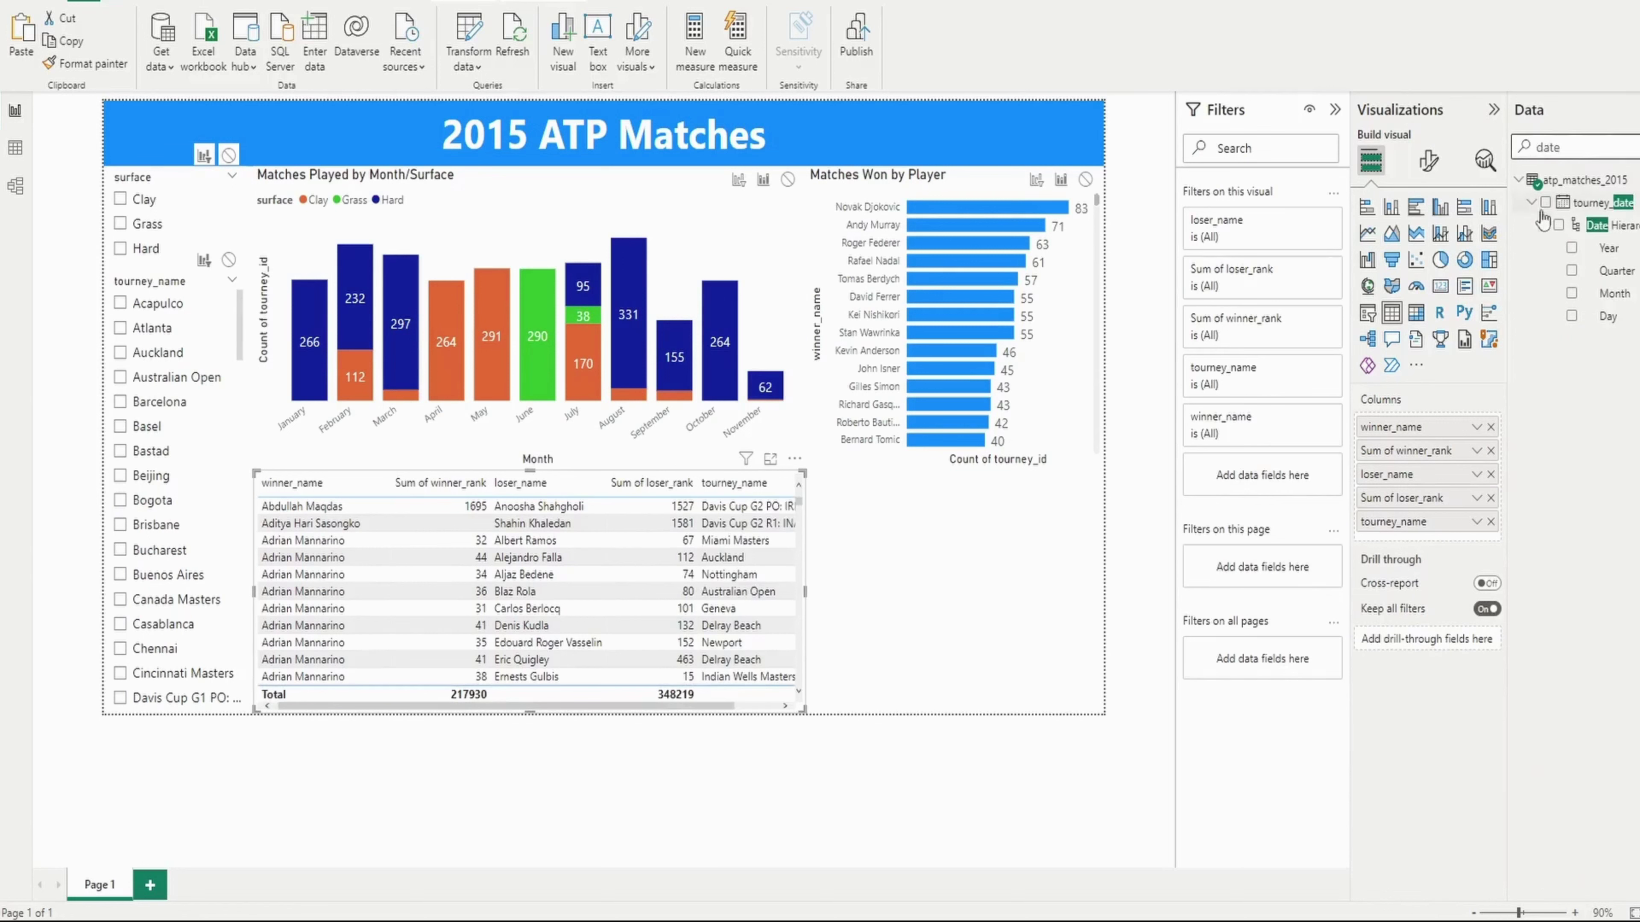
{"action": "left_click", "coordinate": [1546, 204]}
{"action": "double_click", "coordinate": [1562, 148]}
{"action": "type", "text": "score"}
{"action": "left_click", "coordinate": [1547, 203]}
{"action": "left_click_drag", "start_coordinate": [805, 591], "coordinate": [1108, 588]}
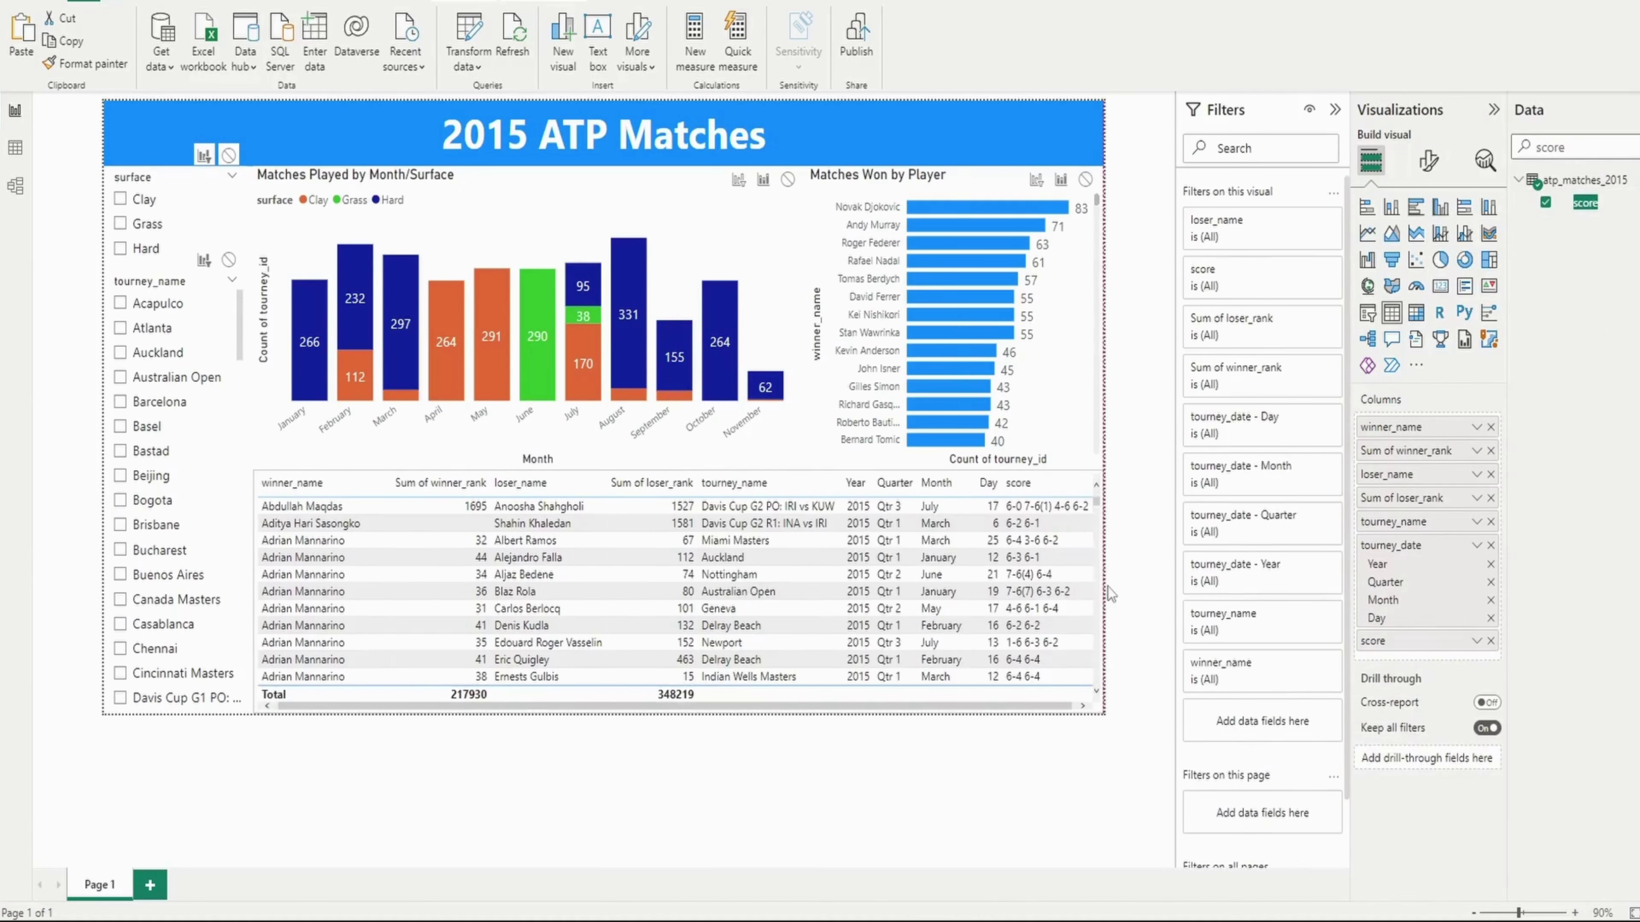
Sort the table by tournament name and show tourney_date as a plain date, not a hierarchy
{"action": "left_click", "coordinate": [798, 461]}
{"action": "left_click", "coordinate": [802, 482]}
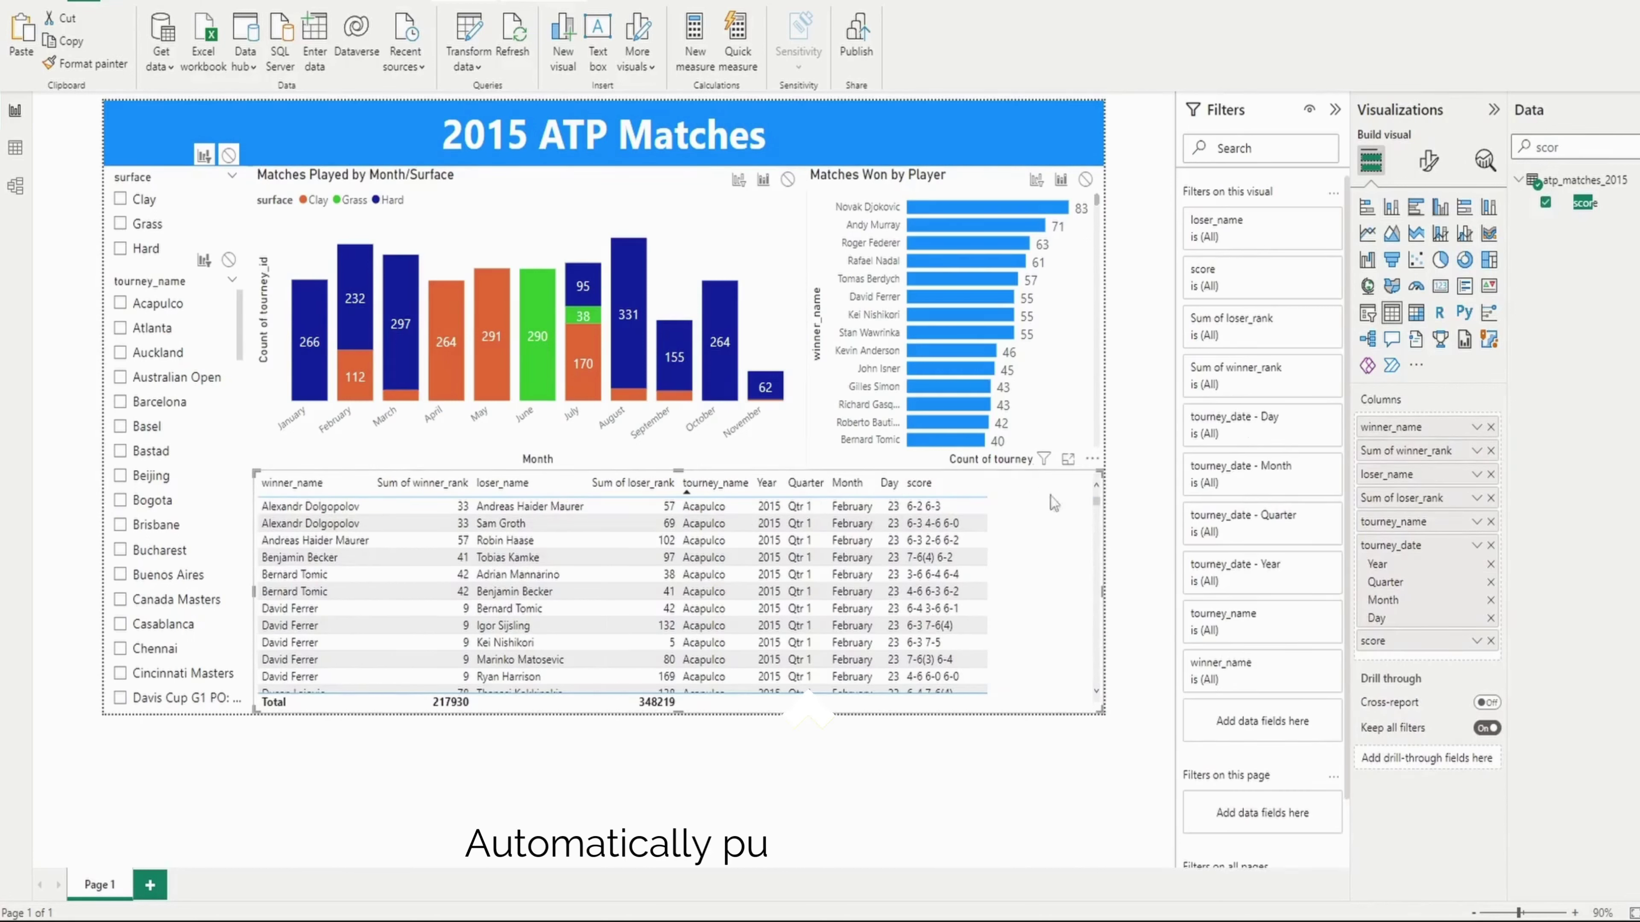
{"action": "left_click", "coordinate": [1114, 527]}
{"action": "left_click", "coordinate": [1055, 518]}
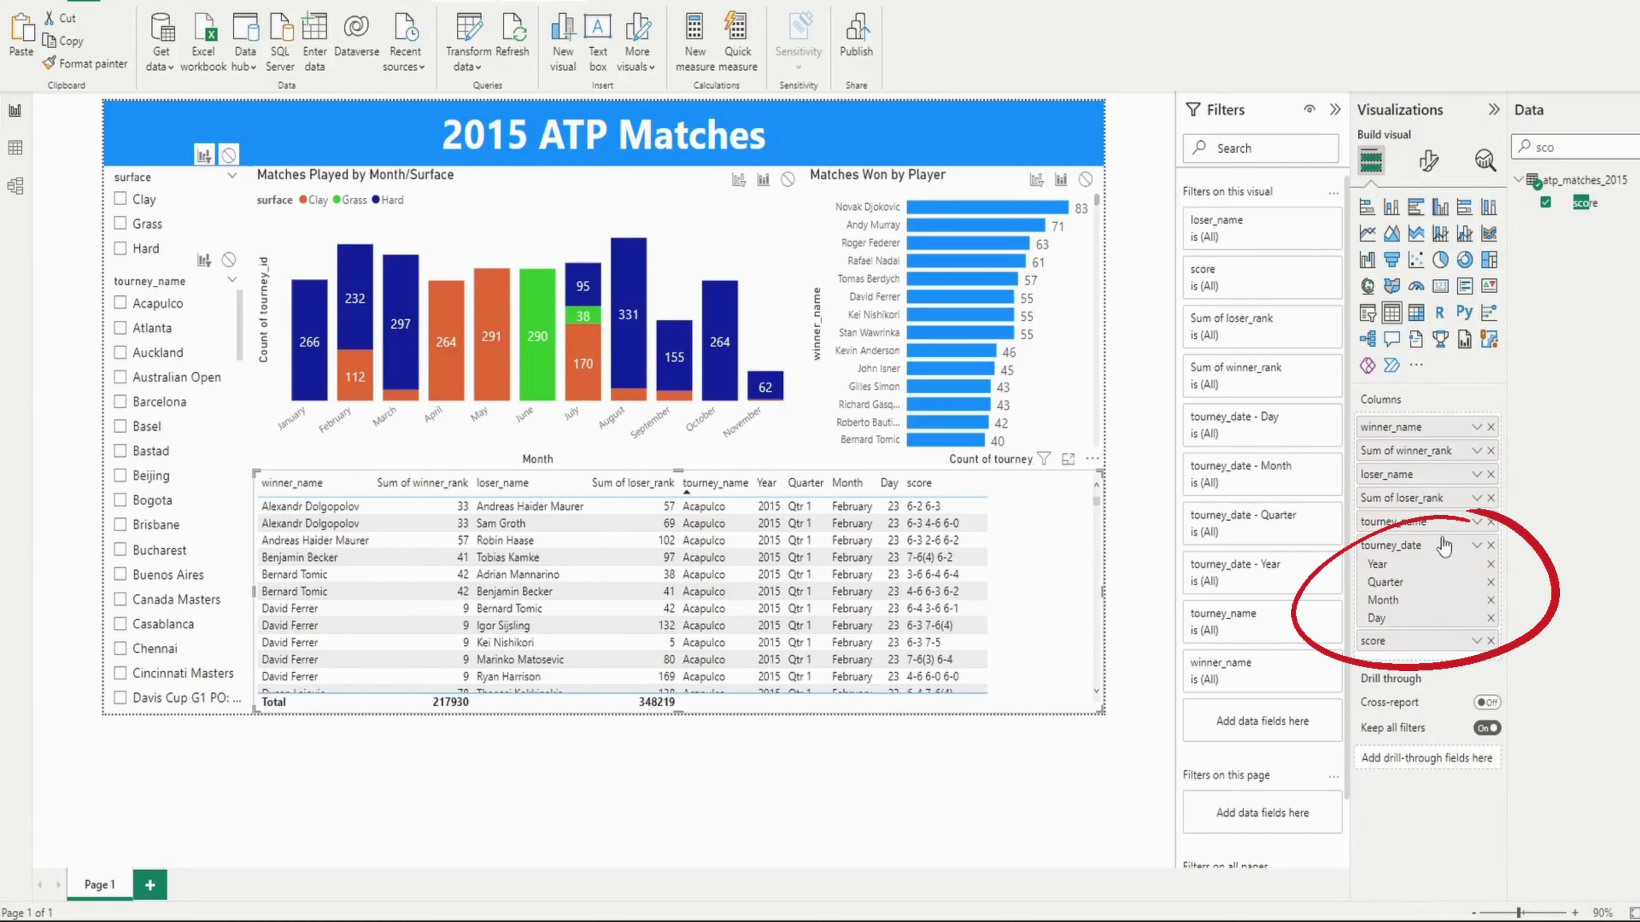
{"action": "left_click", "coordinate": [1477, 546]}
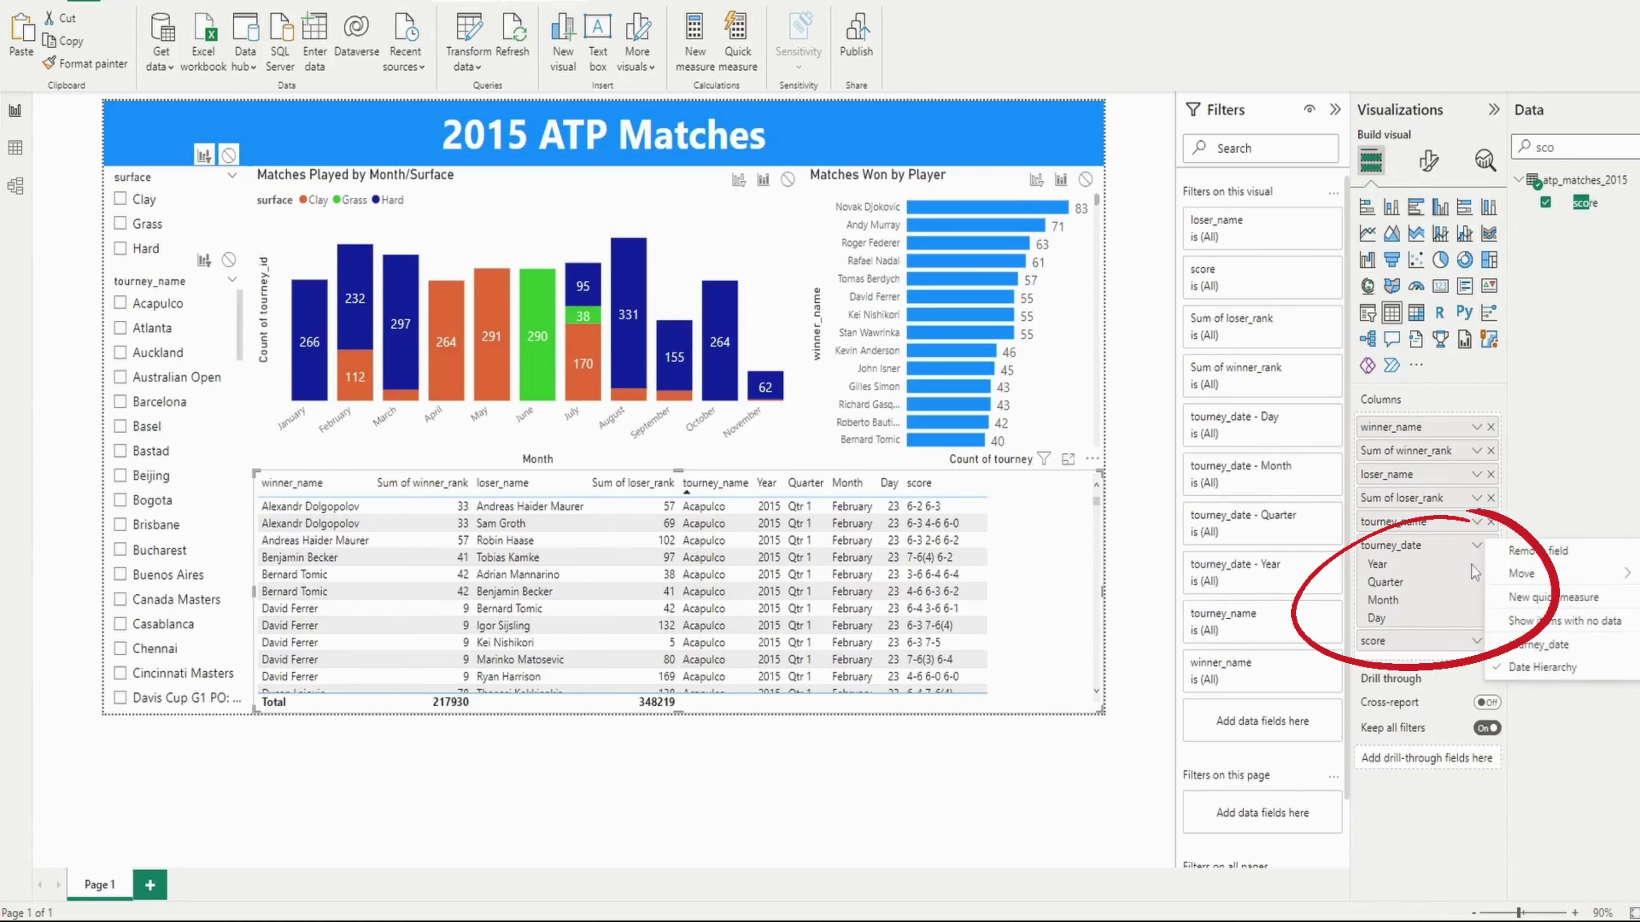
{"action": "left_click", "coordinate": [1536, 645]}
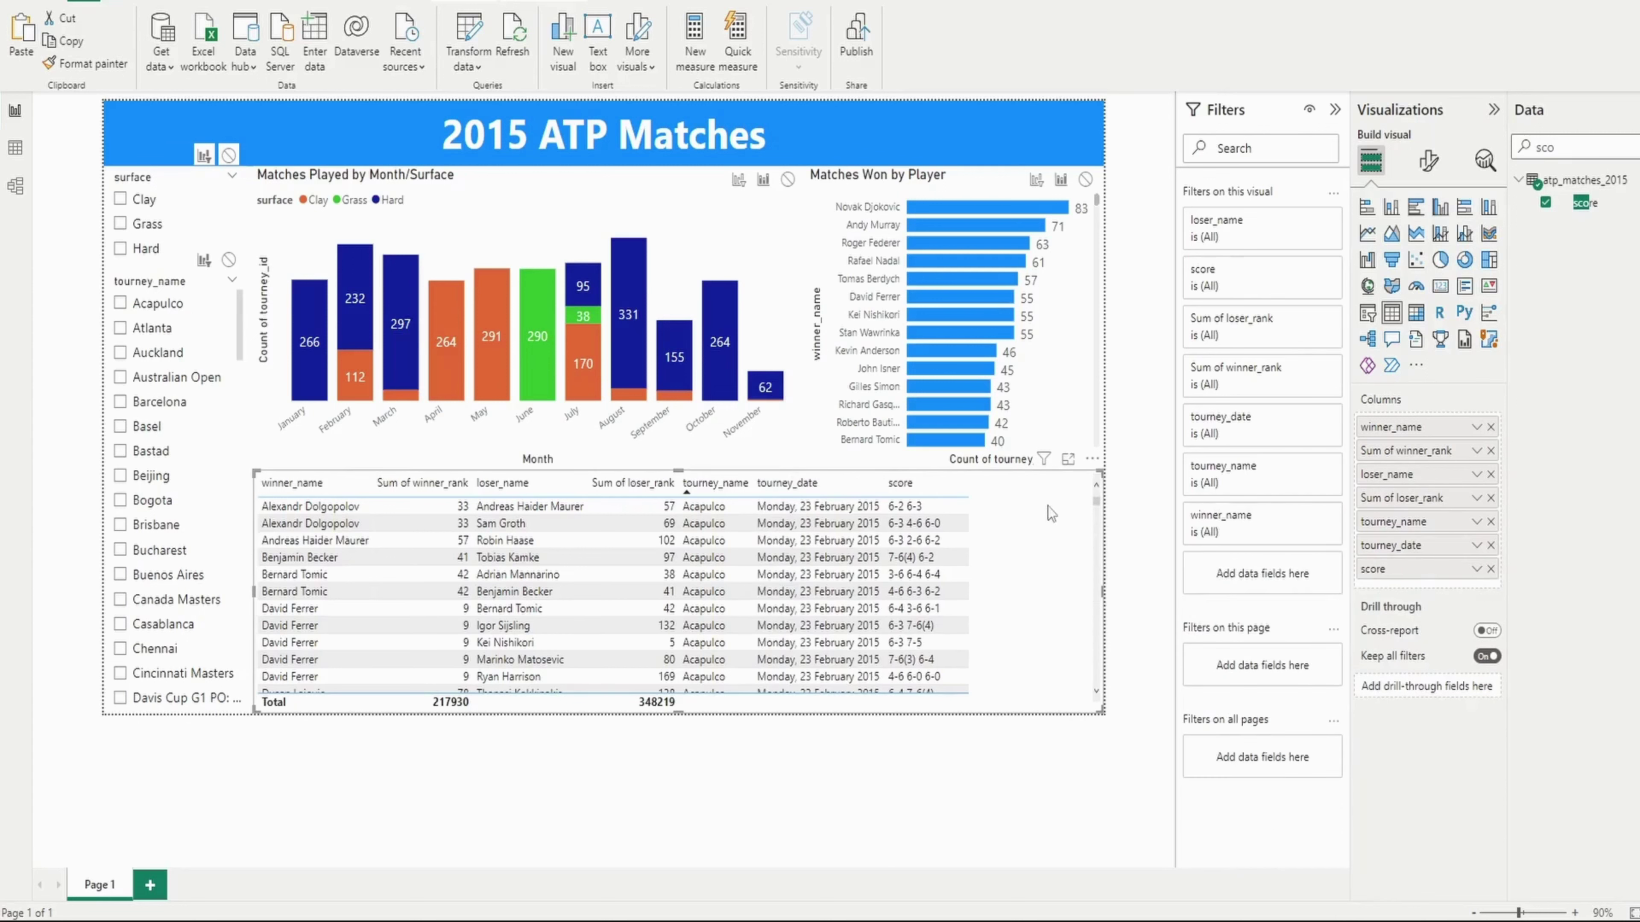
Set the table's value text to size 13 and apply the Bold header style preset
{"action": "left_click", "coordinate": [1428, 160]}
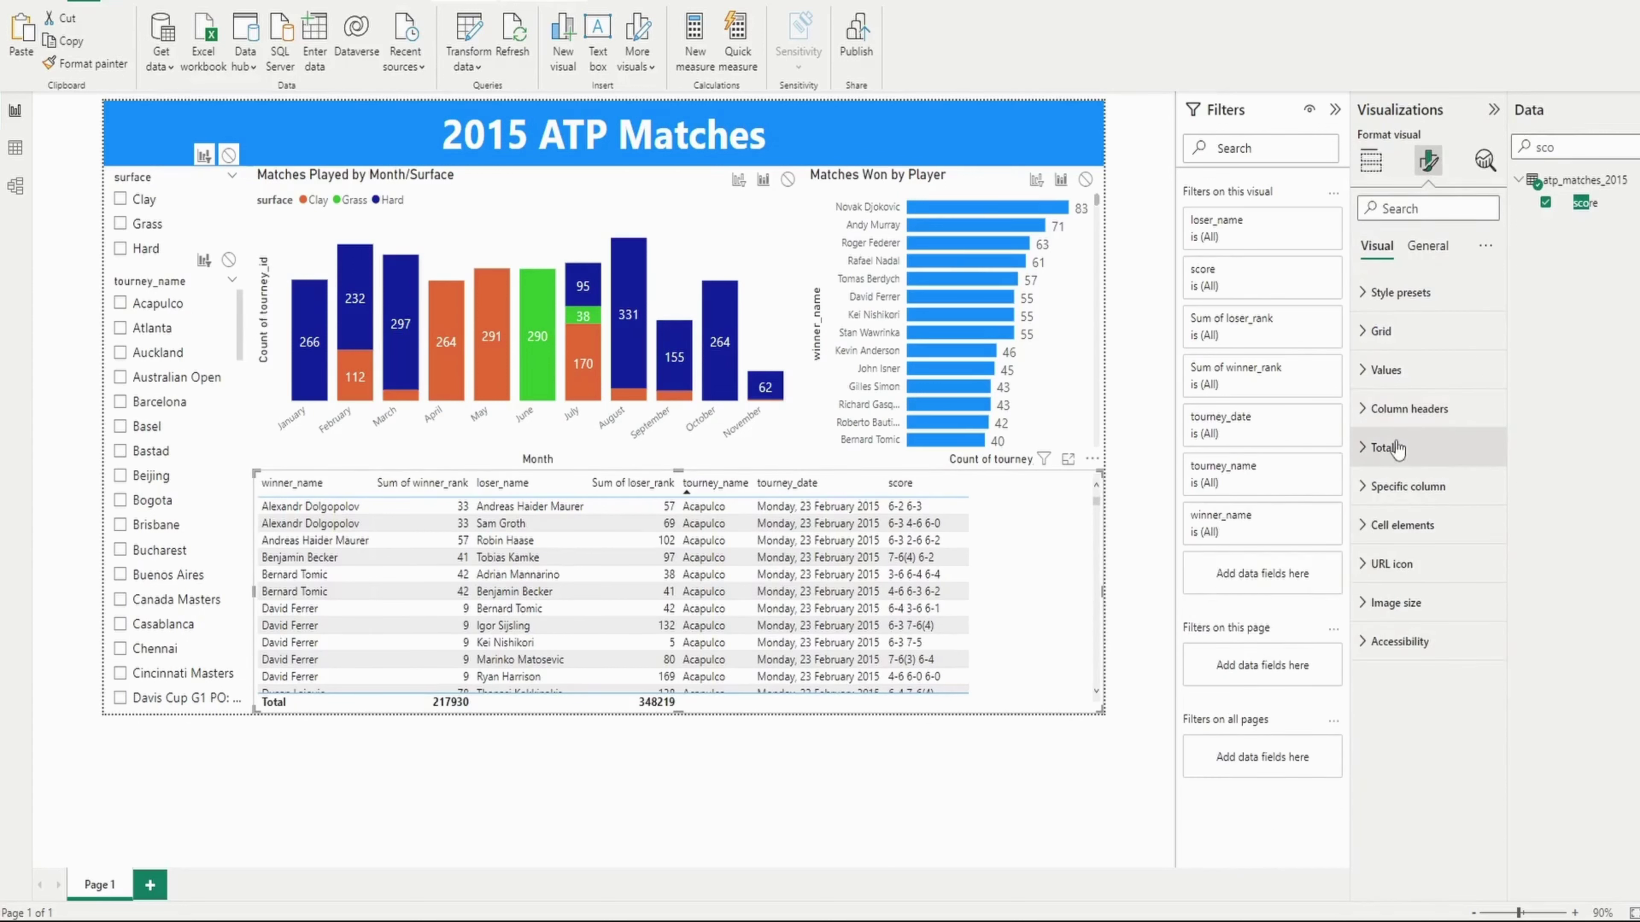
{"action": "left_click", "coordinate": [1385, 369]}
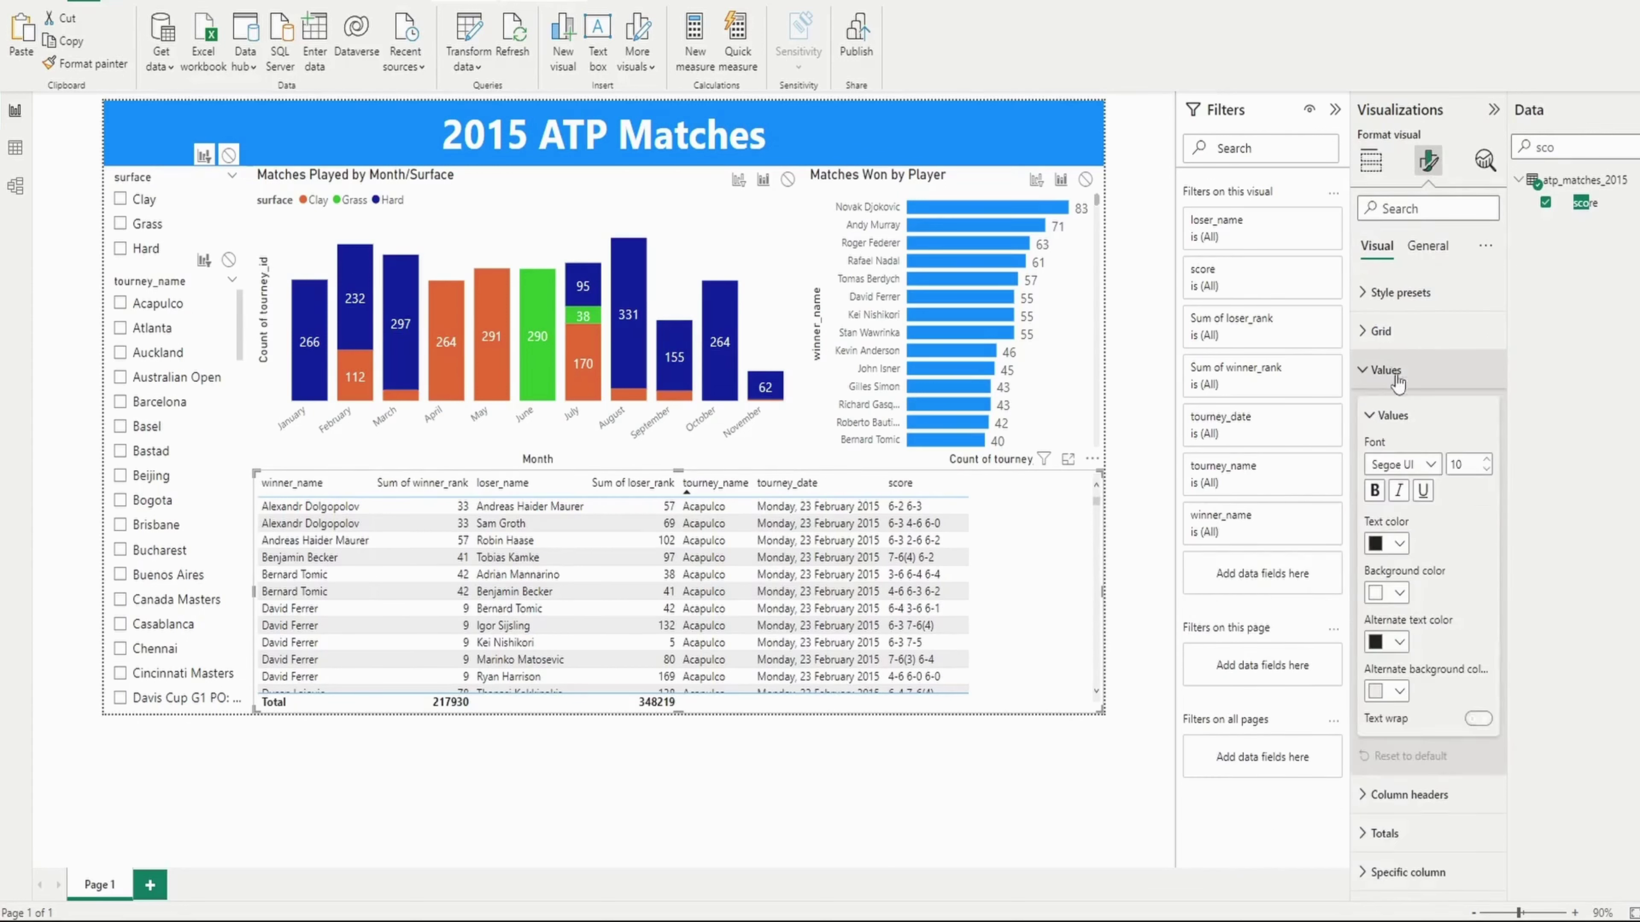
{"action": "left_click", "coordinate": [1487, 460]}
{"action": "left_click", "coordinate": [1486, 460]}
{"action": "left_click", "coordinate": [1487, 460]}
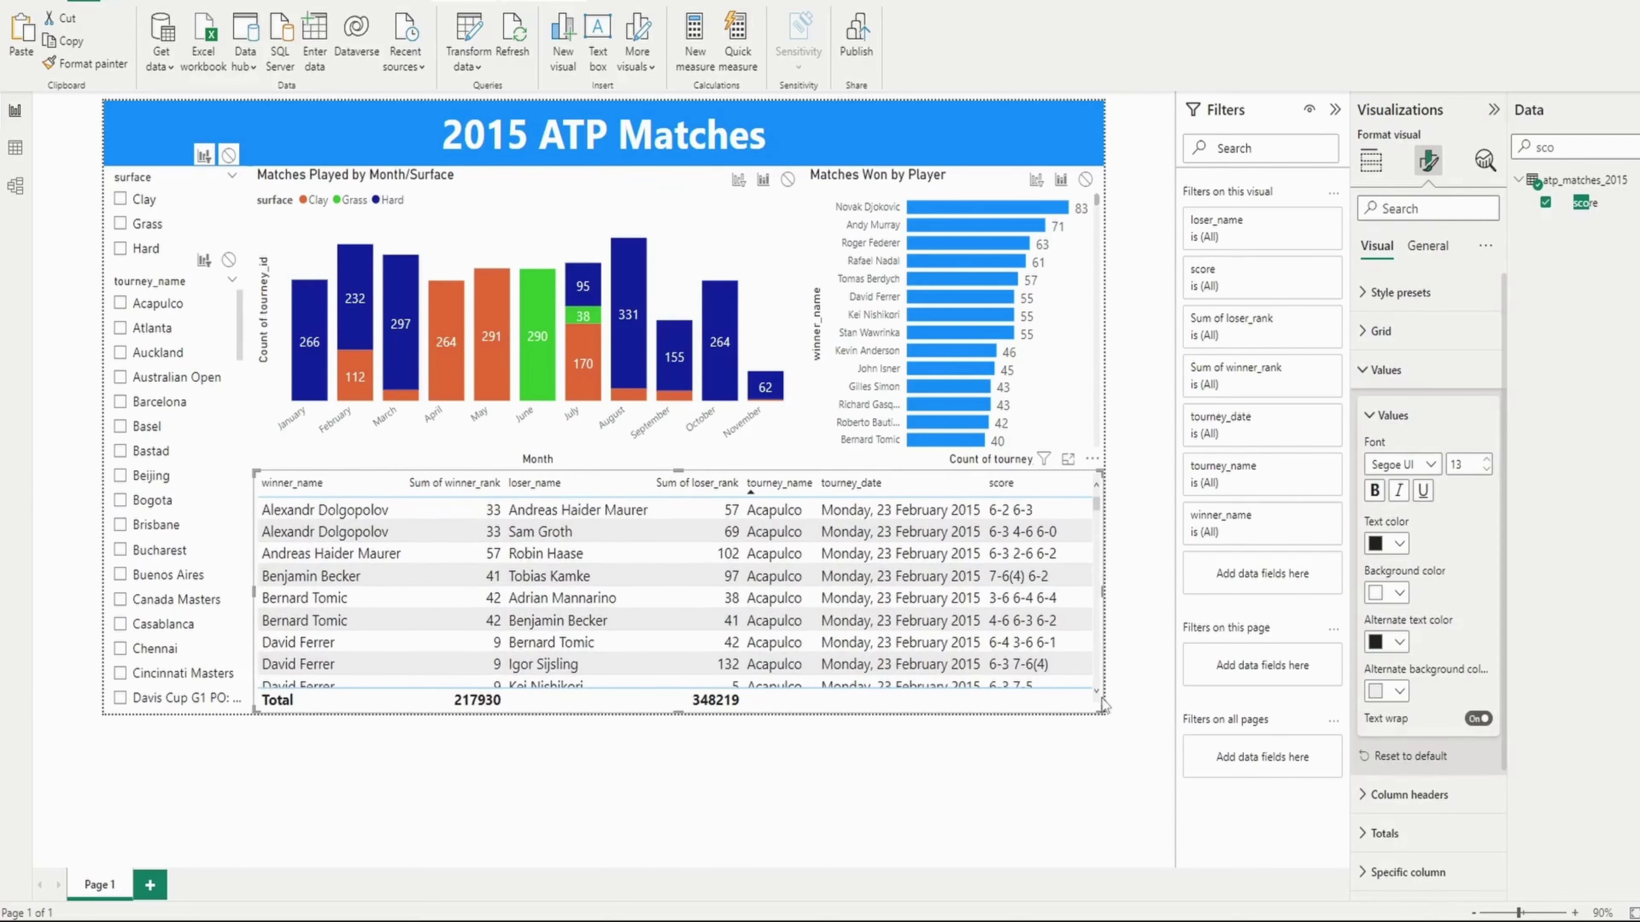
{"action": "left_click", "coordinate": [1385, 370]}
{"action": "left_click", "coordinate": [1397, 292]}
{"action": "left_click", "coordinate": [1420, 337]}
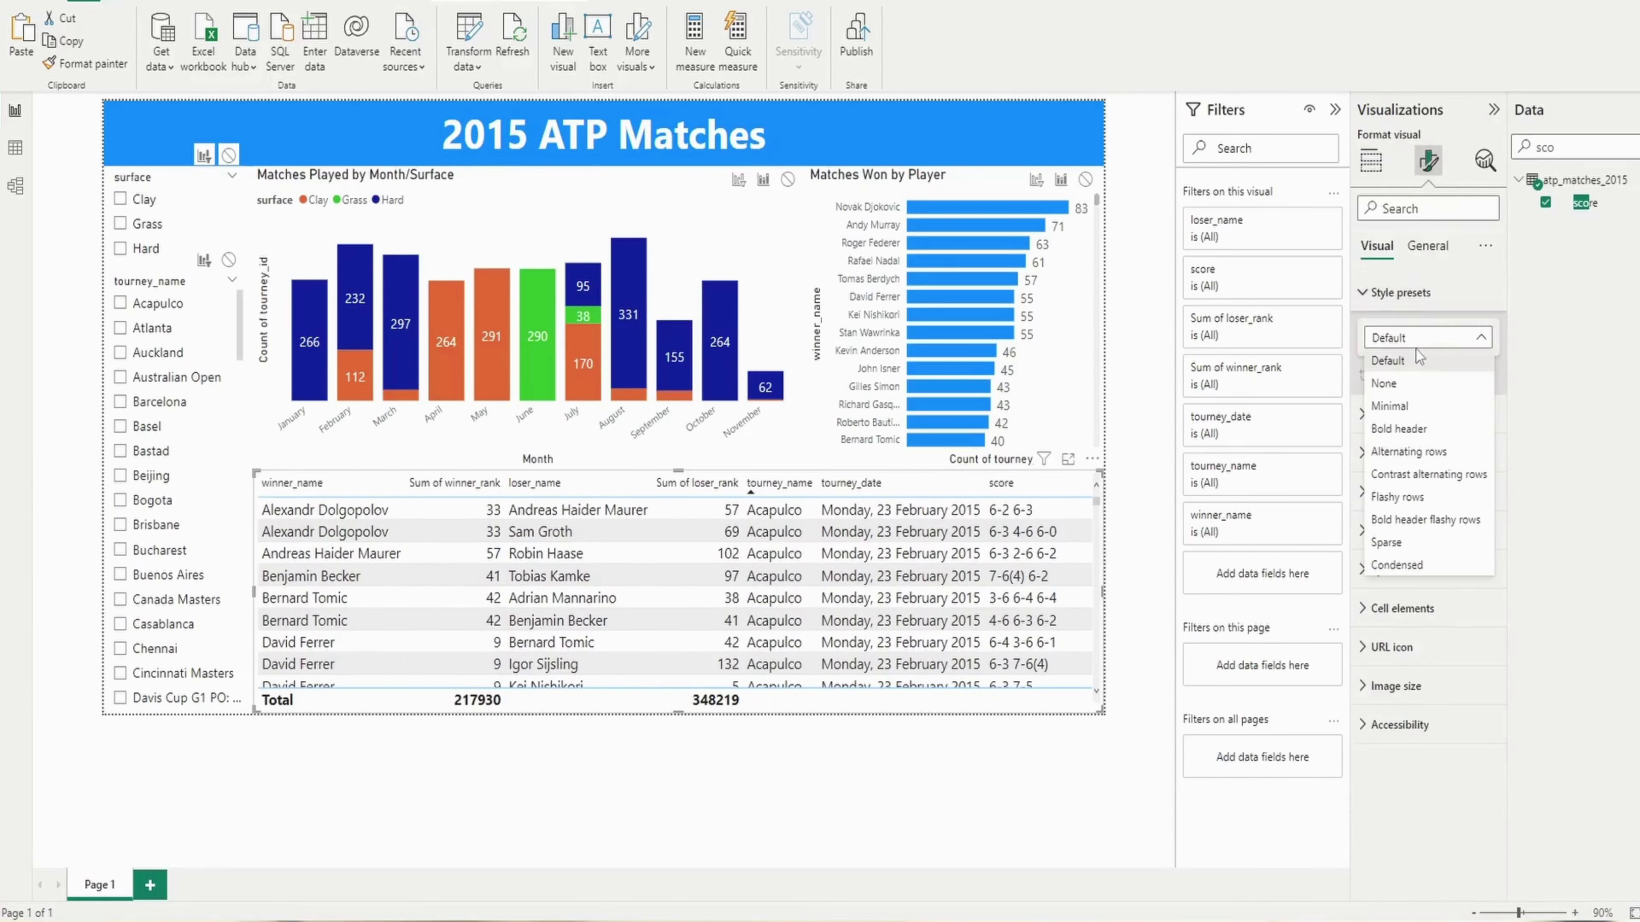
{"action": "left_click", "coordinate": [1400, 429]}
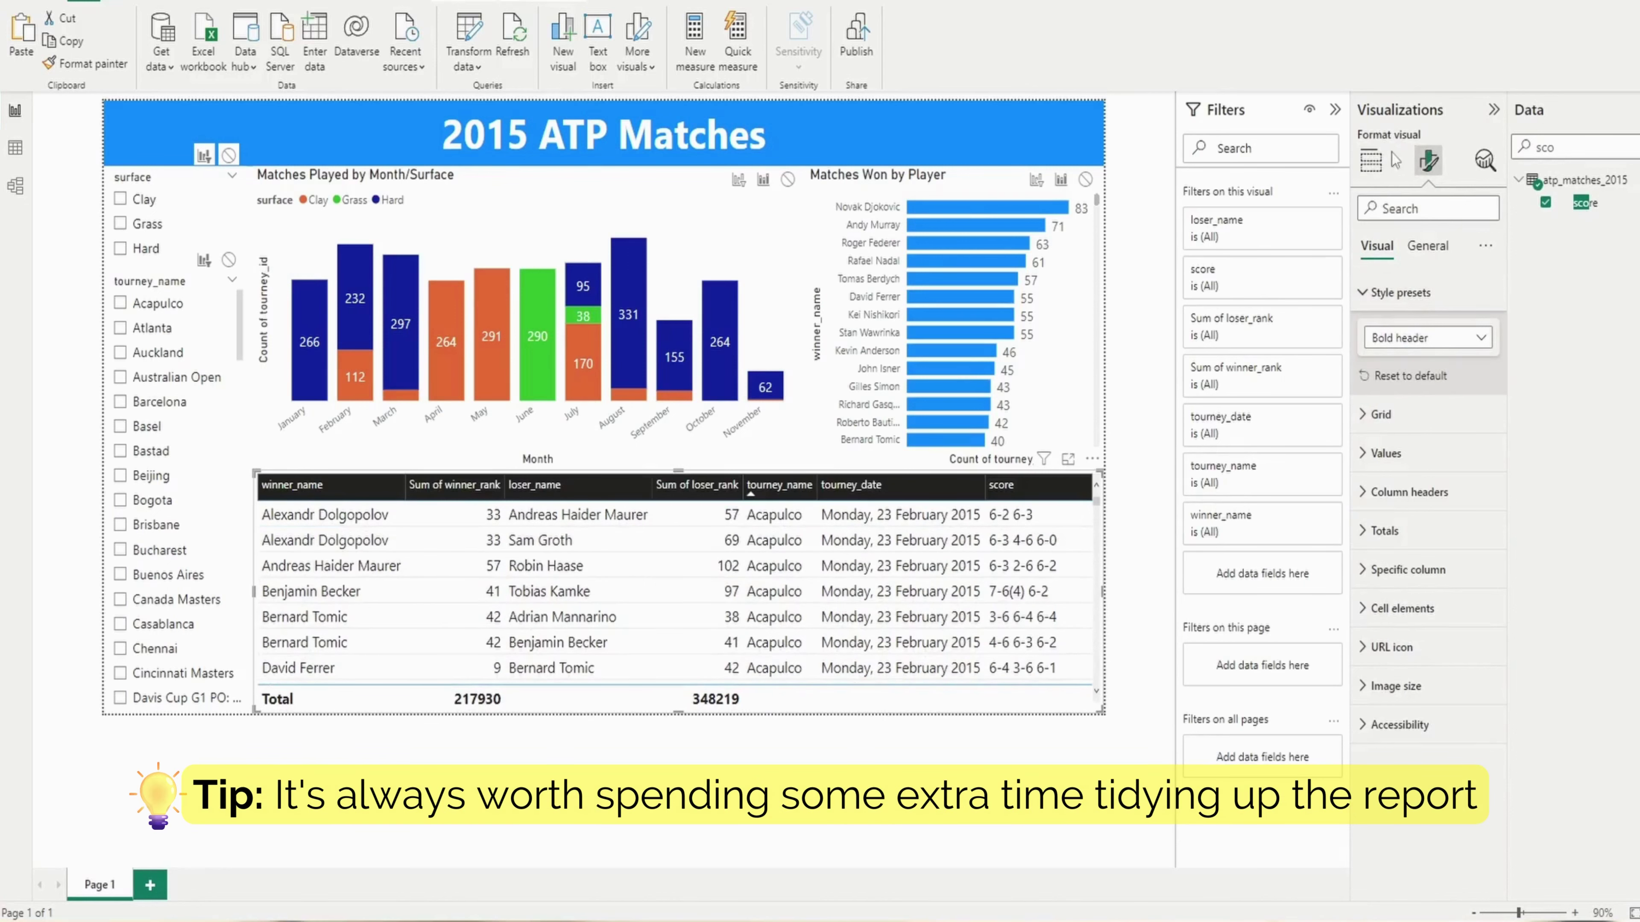
Rename the columns to Winner Name, Winner Rank and Loser Name, and begin renaming tourney_name
{"action": "left_click", "coordinate": [1370, 160]}
{"action": "double_click", "coordinate": [1396, 427]}
{"action": "type", "text": "Winner Name"}
{"action": "double_click", "coordinate": [1404, 450]}
{"action": "type", "text": "Winner Rank"}
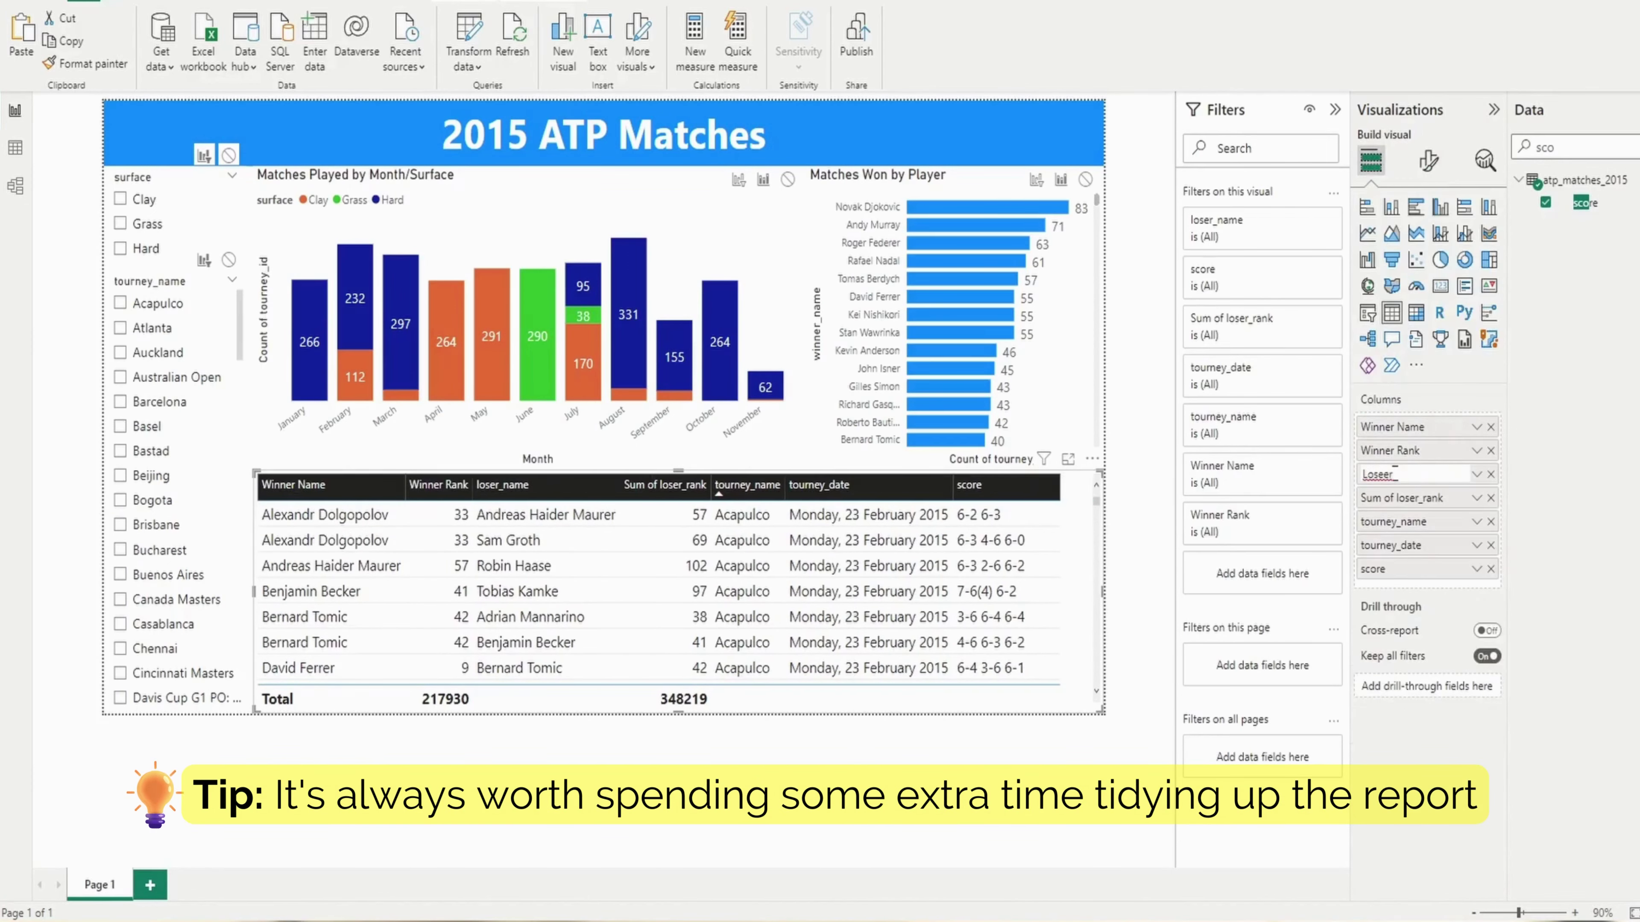
{"action": "double_click", "coordinate": [1388, 474]}
{"action": "type", "text": "Loser Name"}
{"action": "double_click", "coordinate": [1393, 521]}
Enter Tourney Name, then rename tourney_date to Tourney Date and score to Score
{"action": "type", "text": "Tourney Name"}
{"action": "double_click", "coordinate": [1390, 546]}
{"action": "type", "text": "Tourney Date"}
{"action": "double_click", "coordinate": [1373, 569]}
{"action": "type", "text": "Score"}
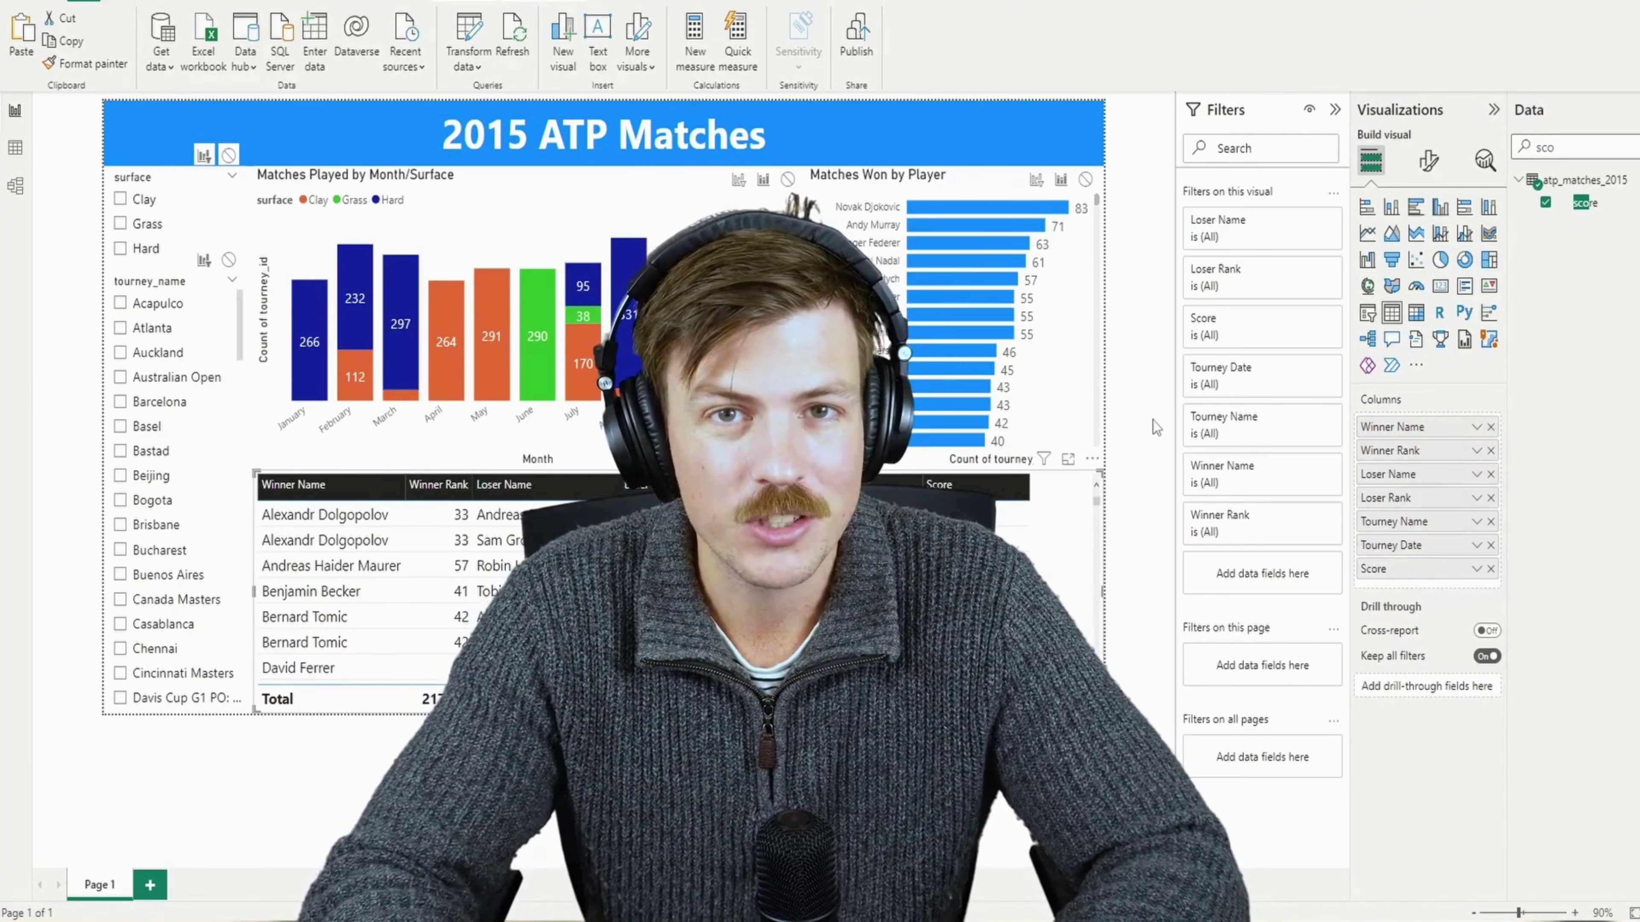